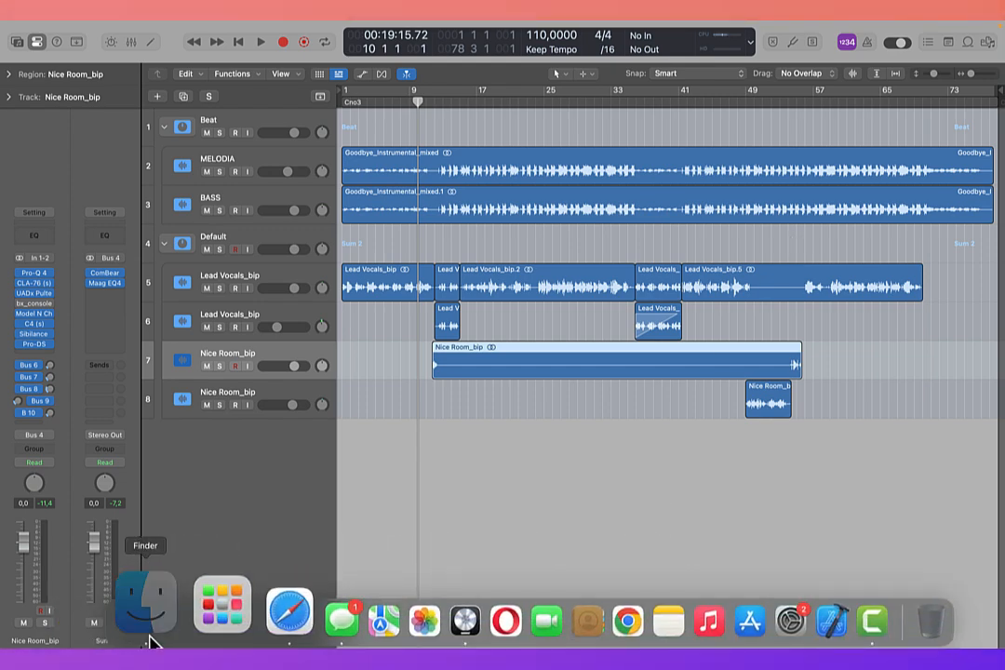
Step: Switch to Finder, preview the recent project file Gunzee-Goodbye 2.band, and return to Logic Pro
left_click(148, 642)
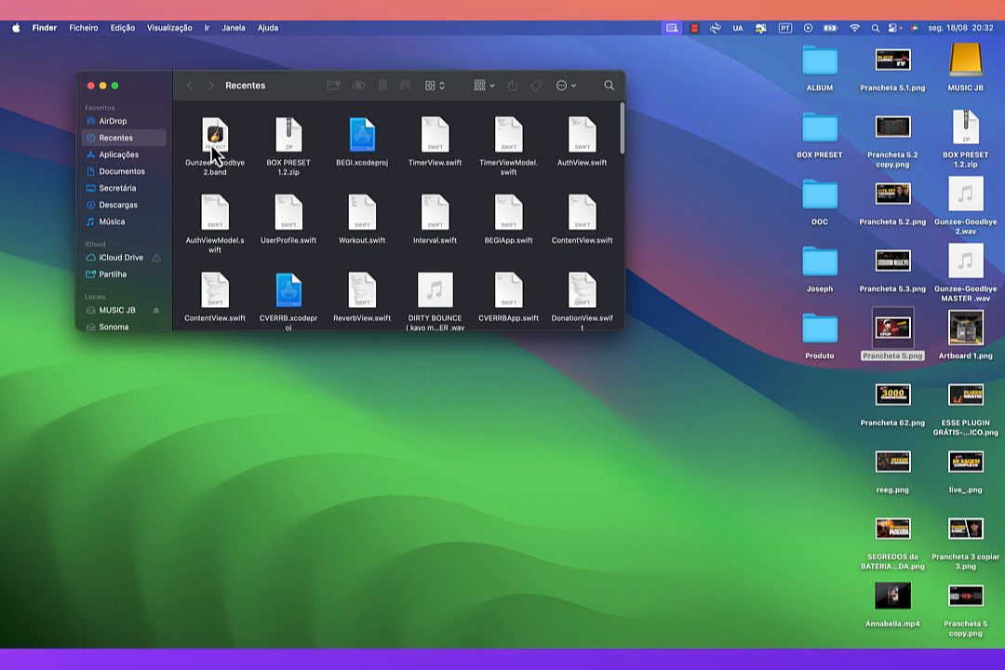
left_click(213, 154)
key("space")
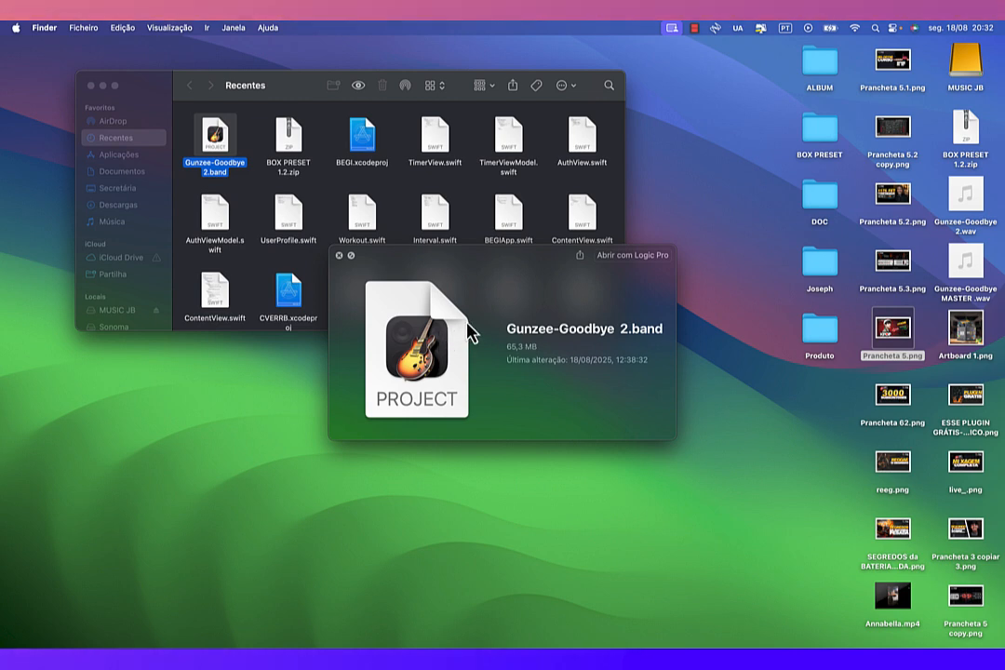
key("ctrl+Right")
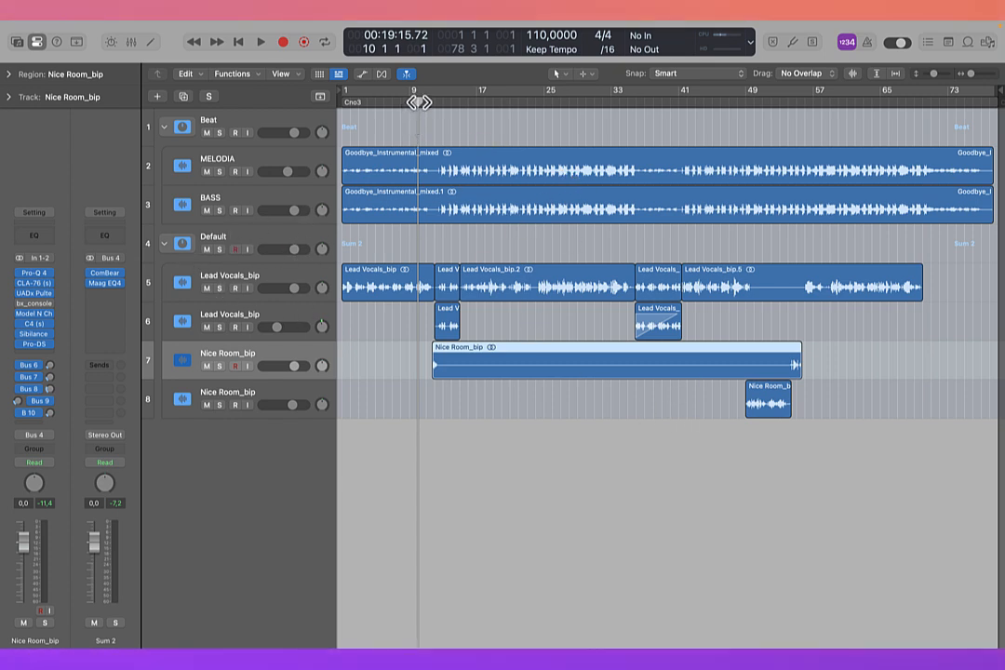
Step: Play the full mix of beat and vocals from bar 1
left_click_drag(418, 103, 333, 107)
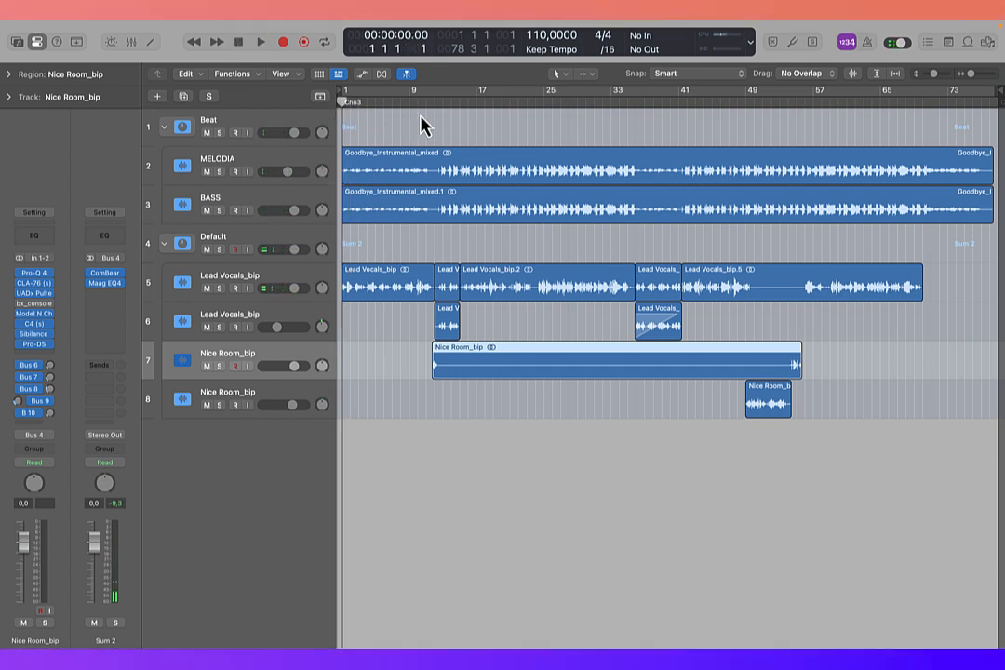
key("space")
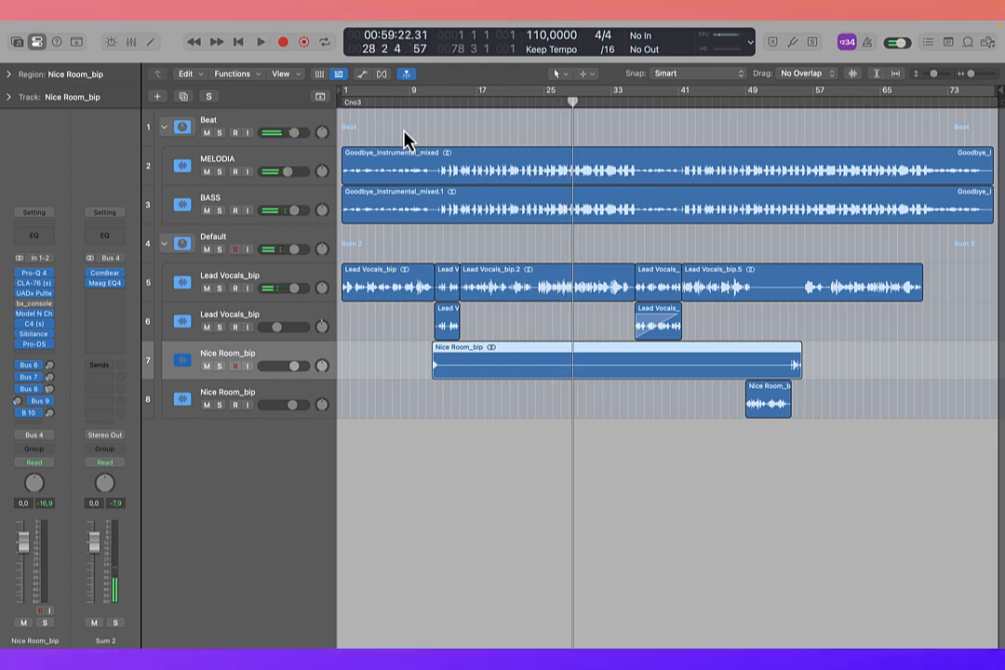
Step: Collapse and mute the Default vocal stack, and review the channel strips of the MELODIA and BASS tracks
left_click(164, 244)
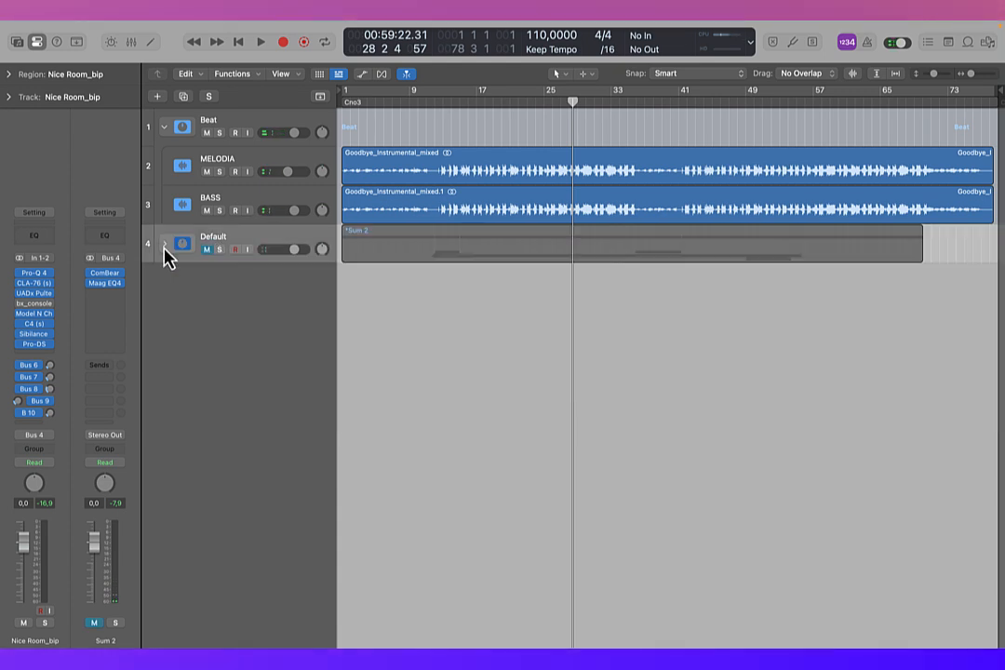
left_click(241, 163)
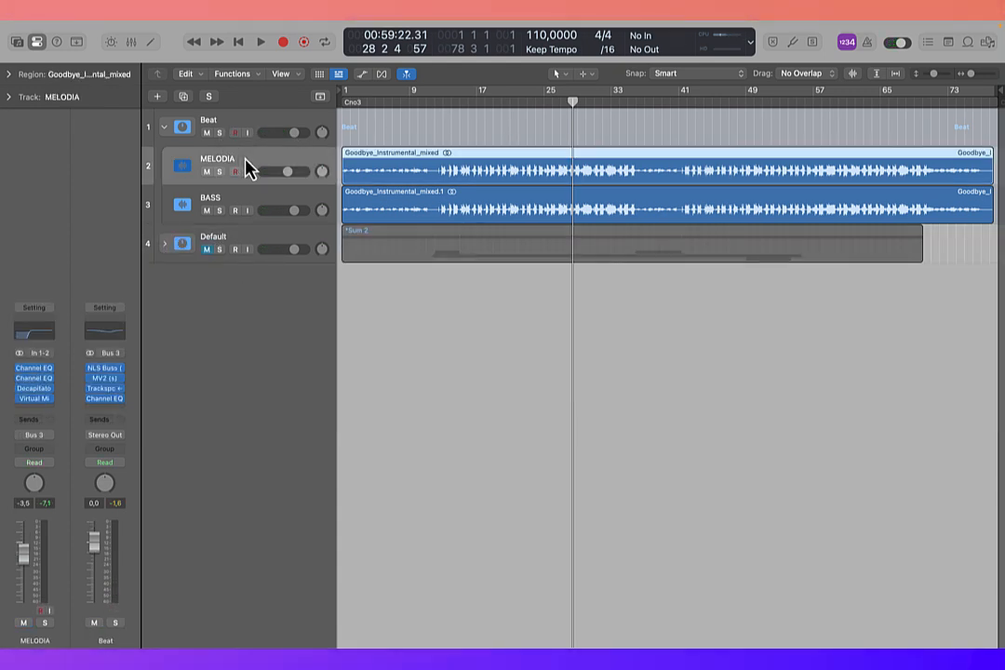
left_click(252, 205)
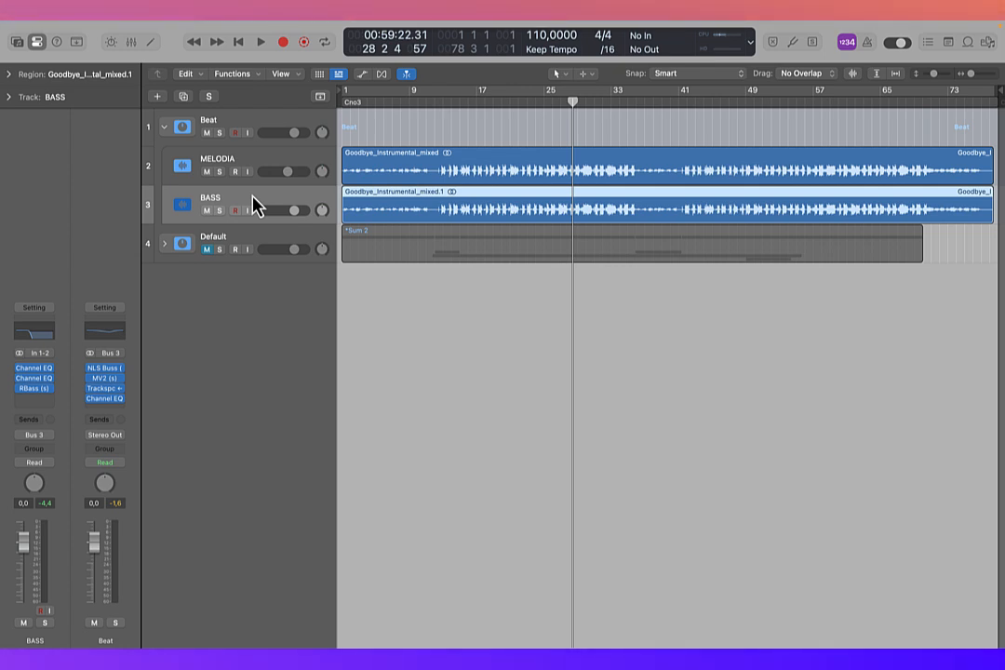
left_click(268, 167)
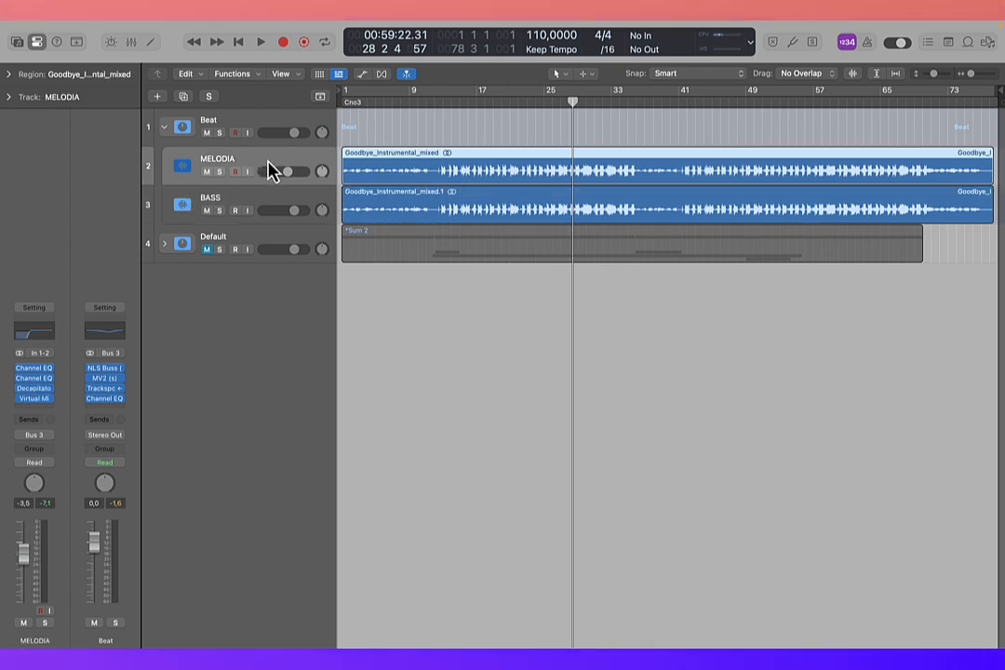
left_click(230, 202)
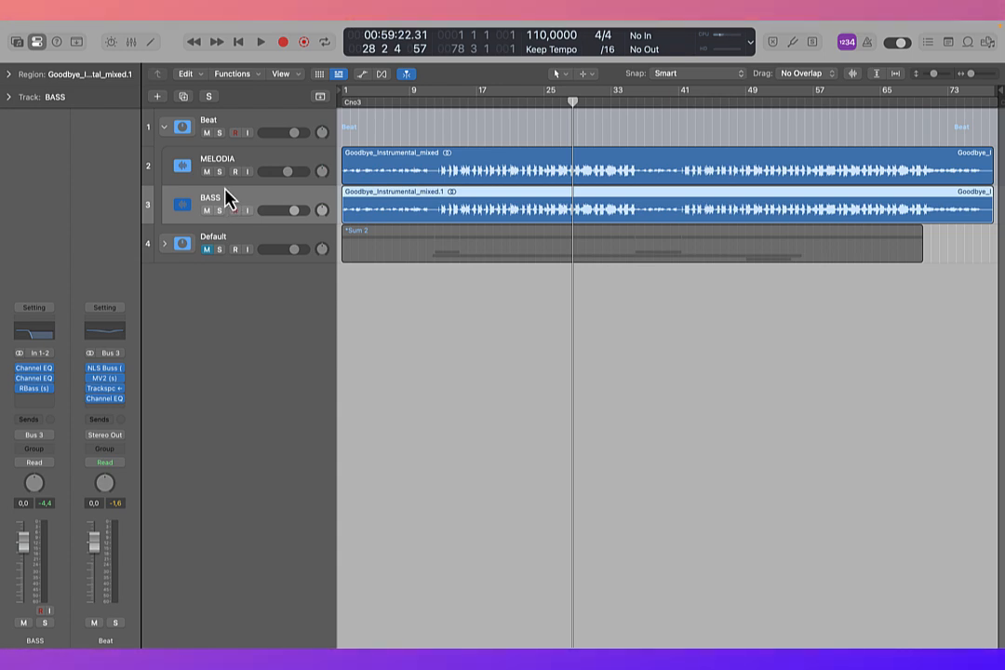
Step: Solo the MELODIA track and listen to it from bar 13
left_click(221, 172)
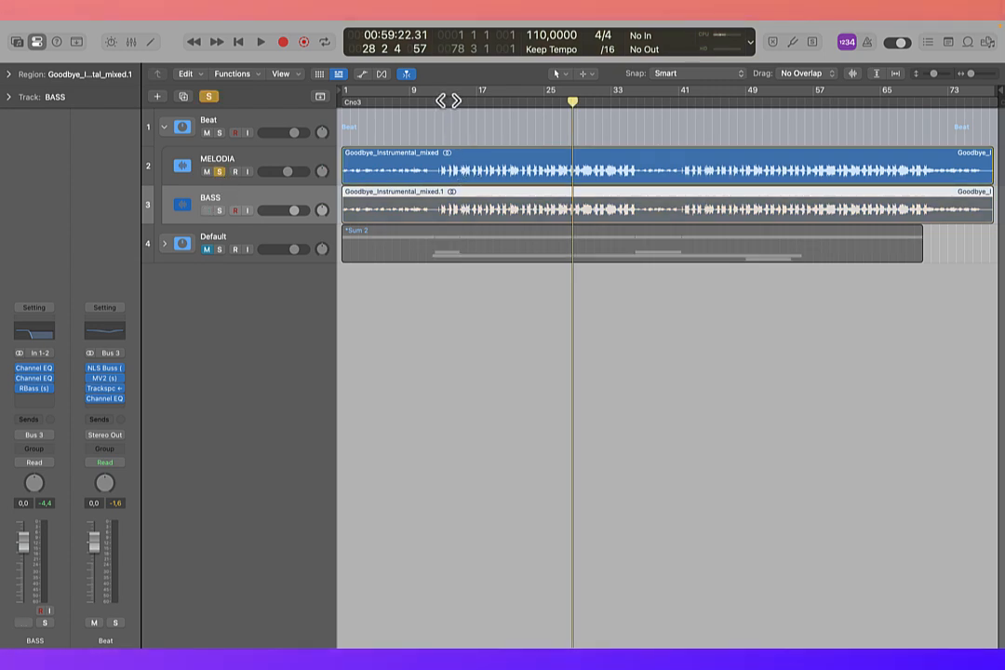
left_click(443, 103)
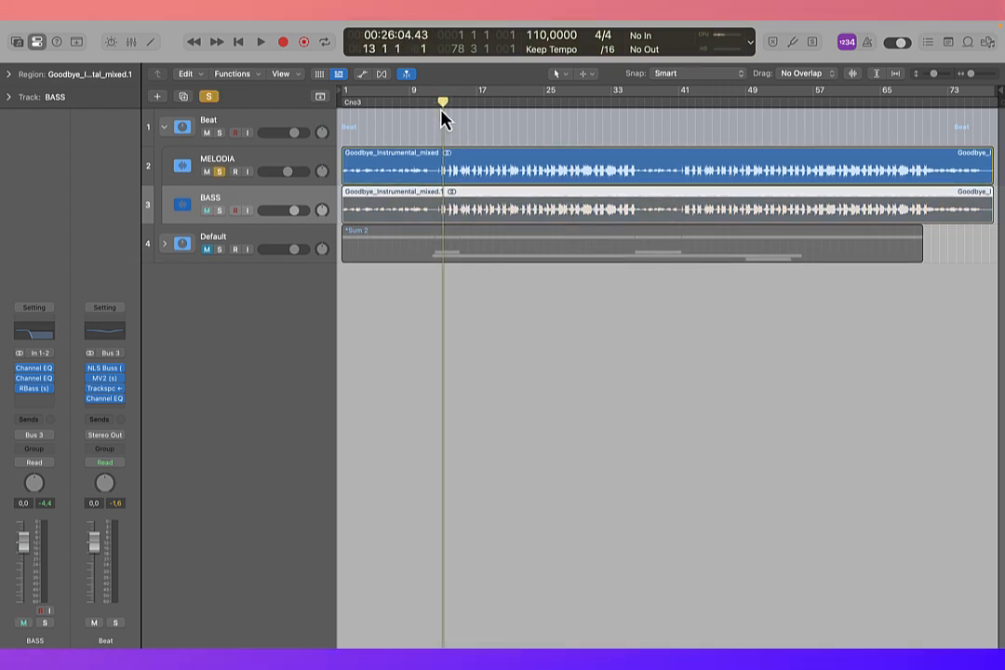
key("space")
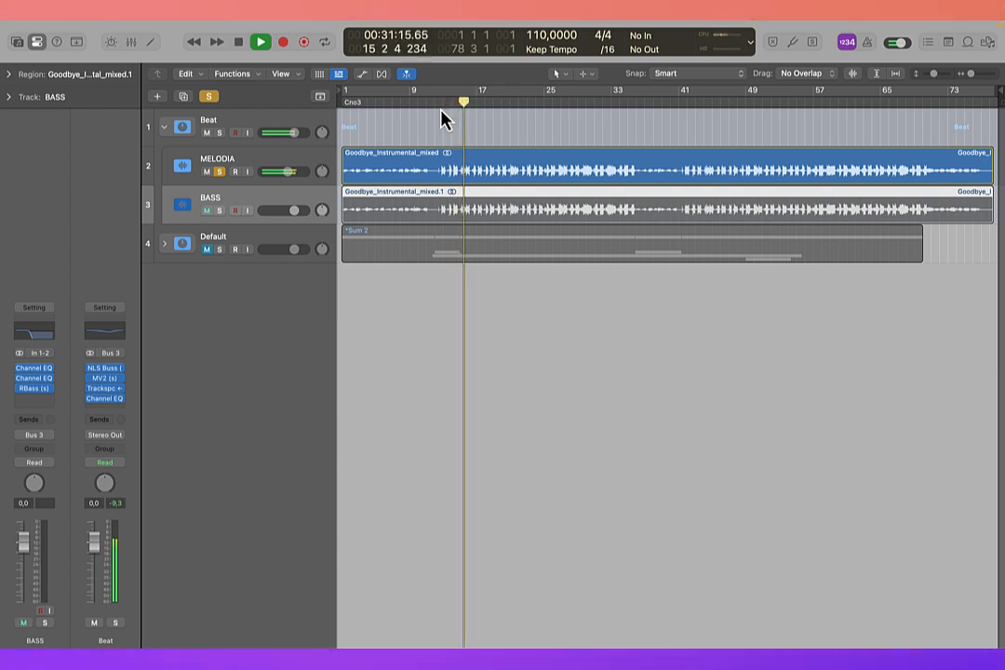
key("space")
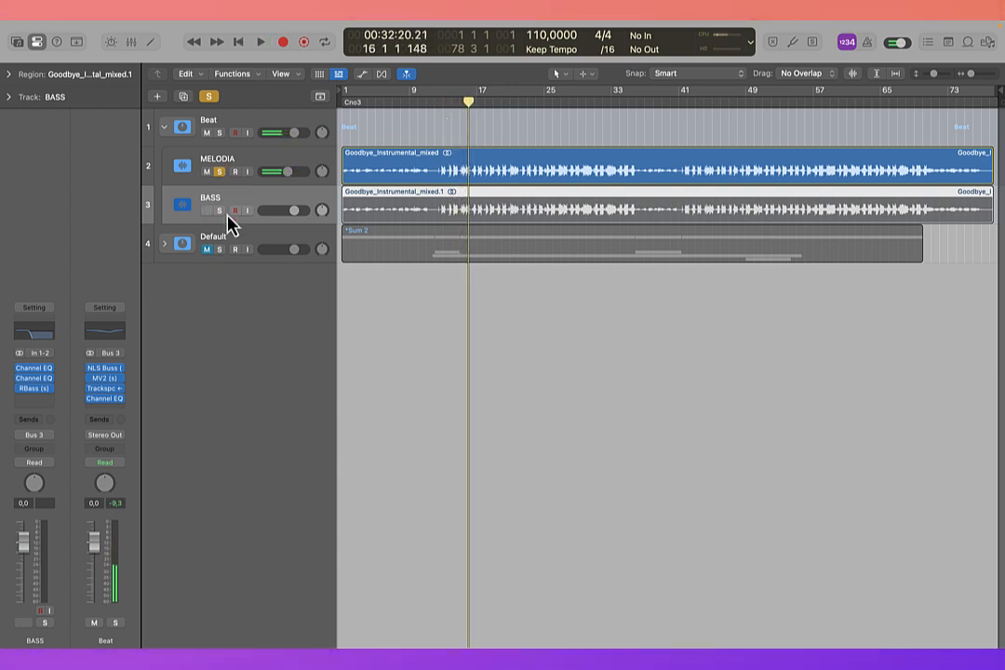
Step: Solo the BASS track to listen to it alone, and clear its solo after playback
left_click(219, 210)
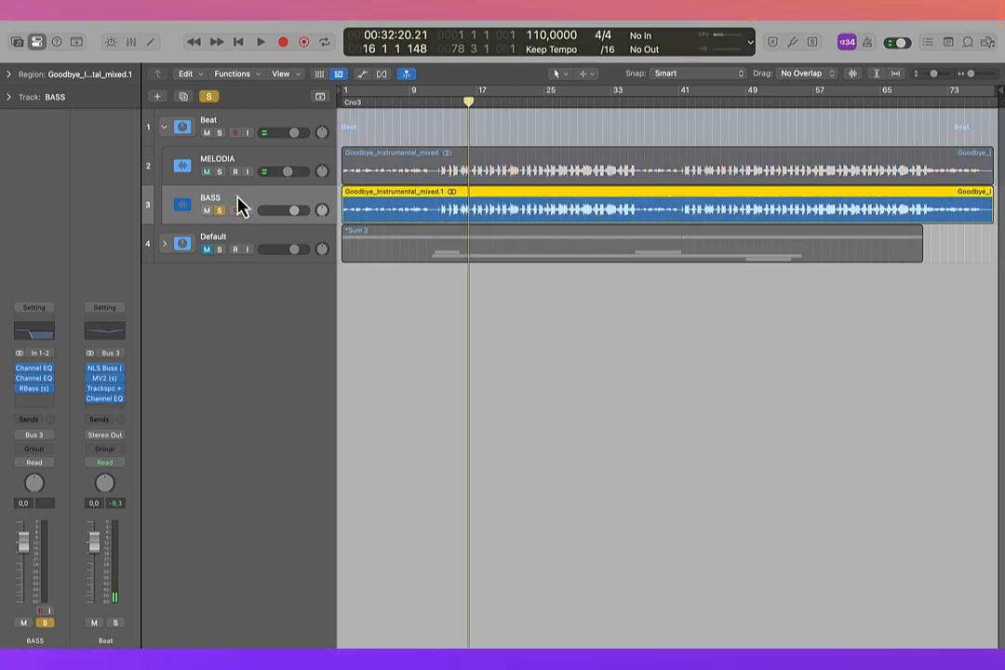
key("space")
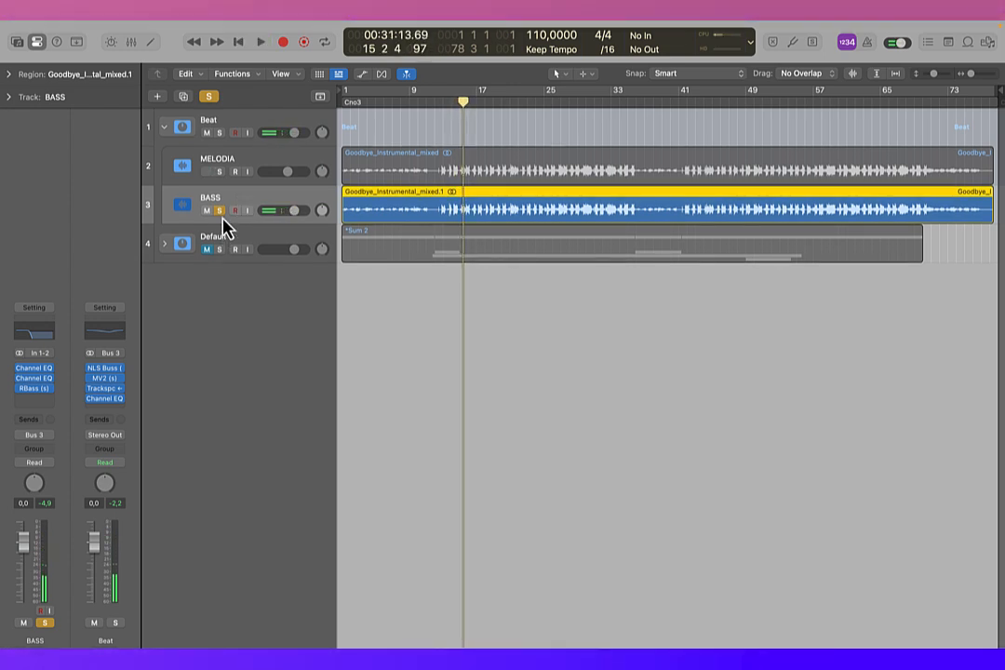
left_click(221, 210)
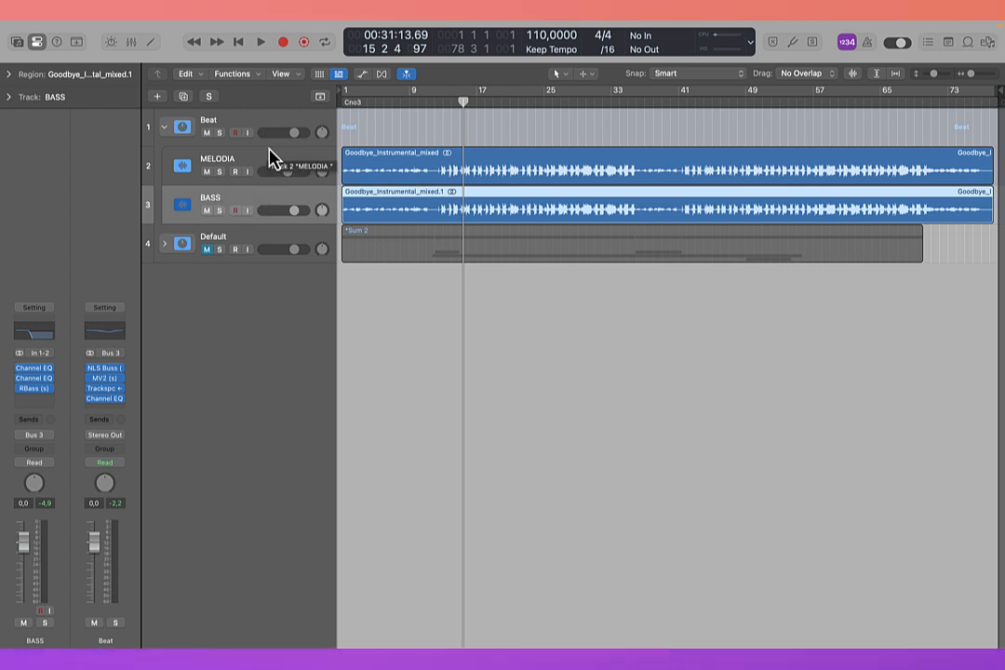
Step: Audition MELODIA and BASS together through the Beat stack, and view the project's Mixer between playbacks
left_click(229, 129)
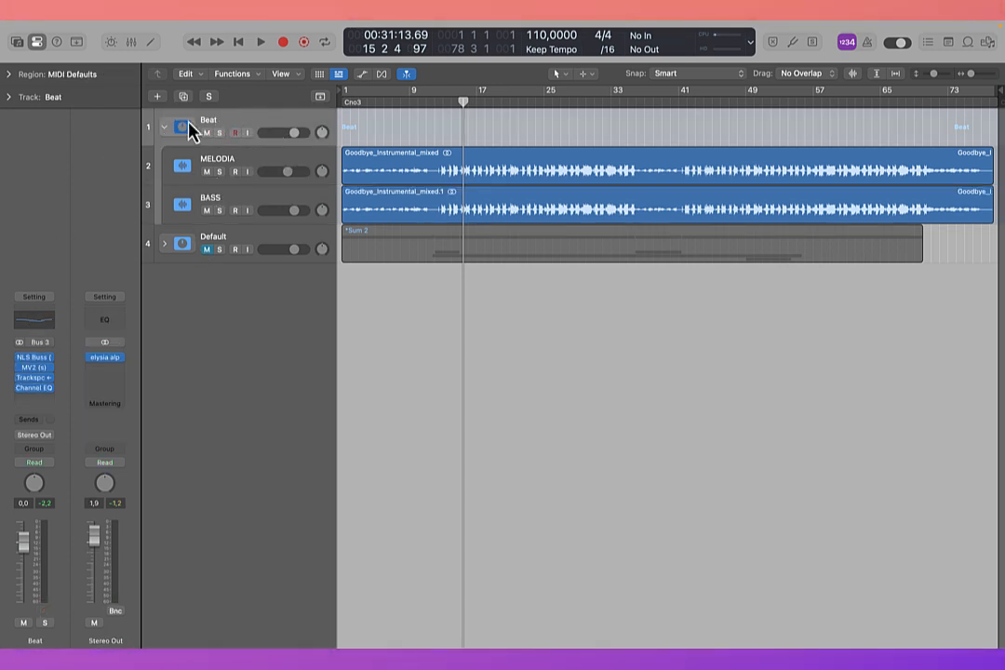
key("space")
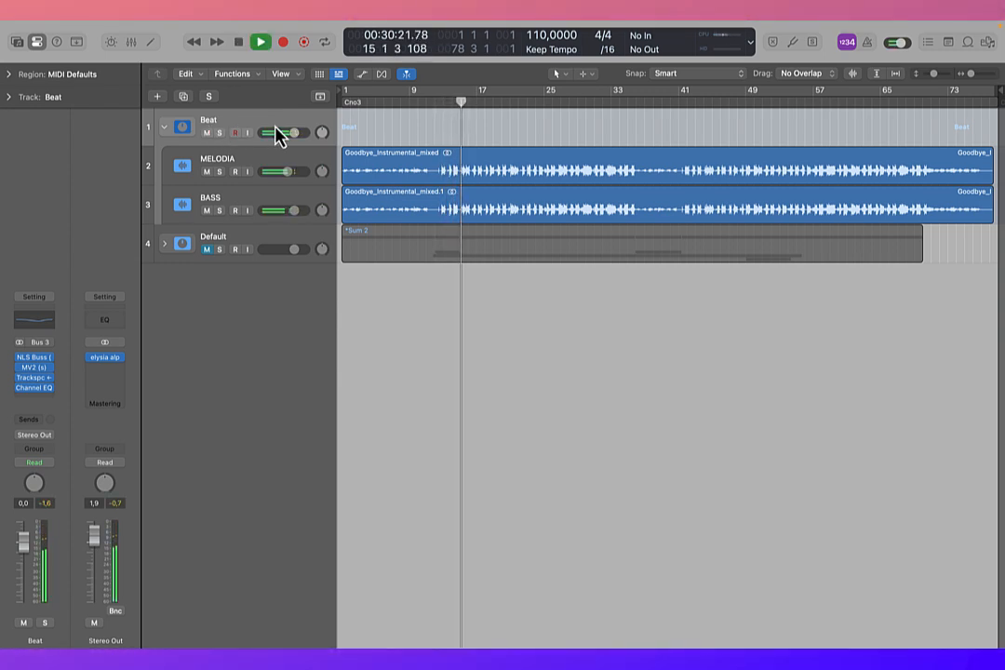
key("space")
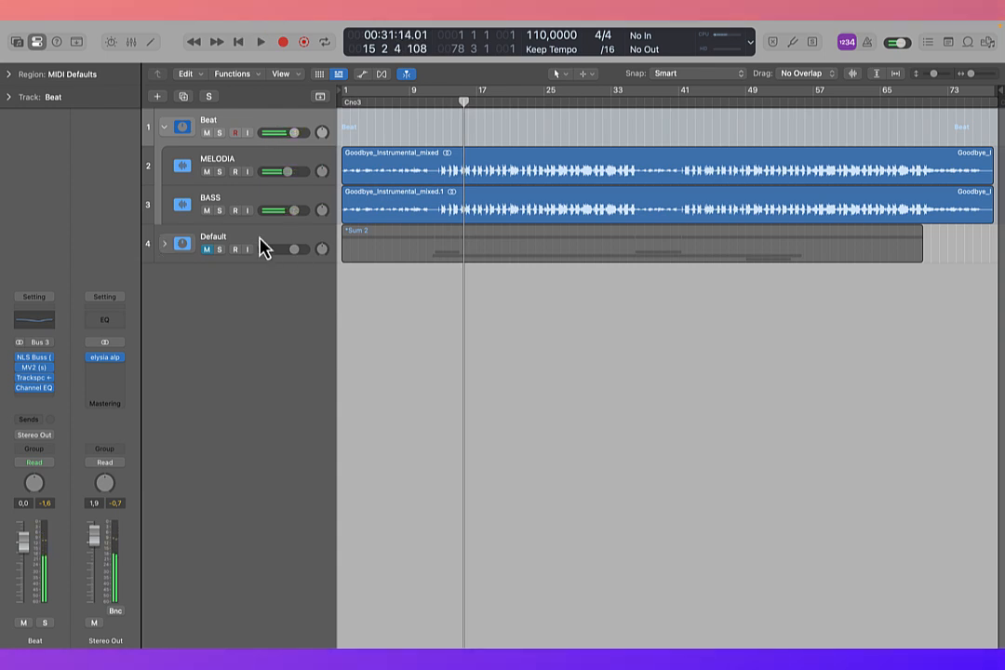
key("x")
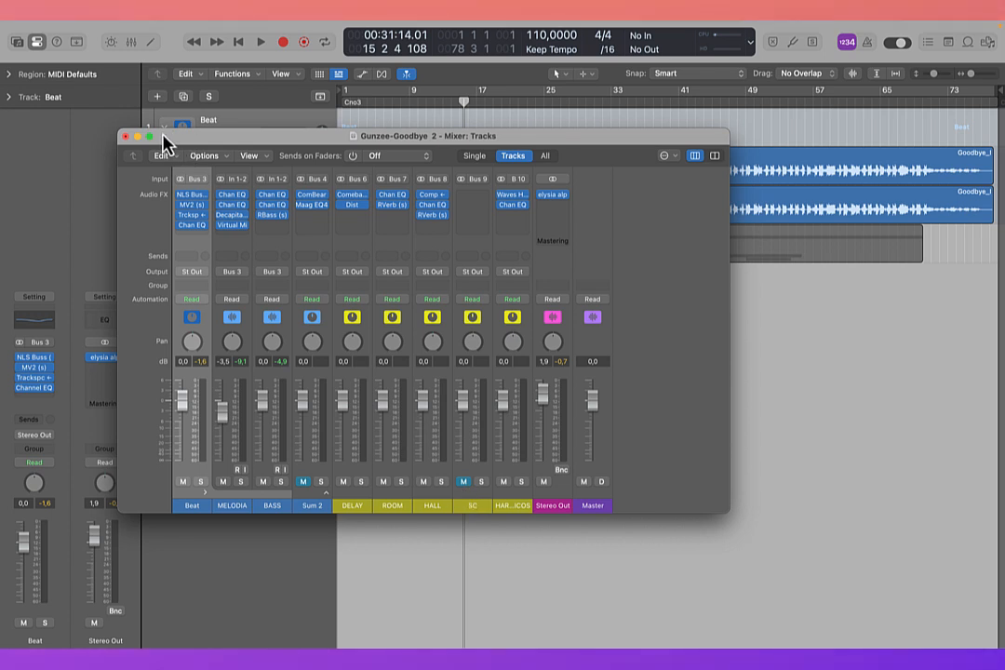
left_click(126, 136)
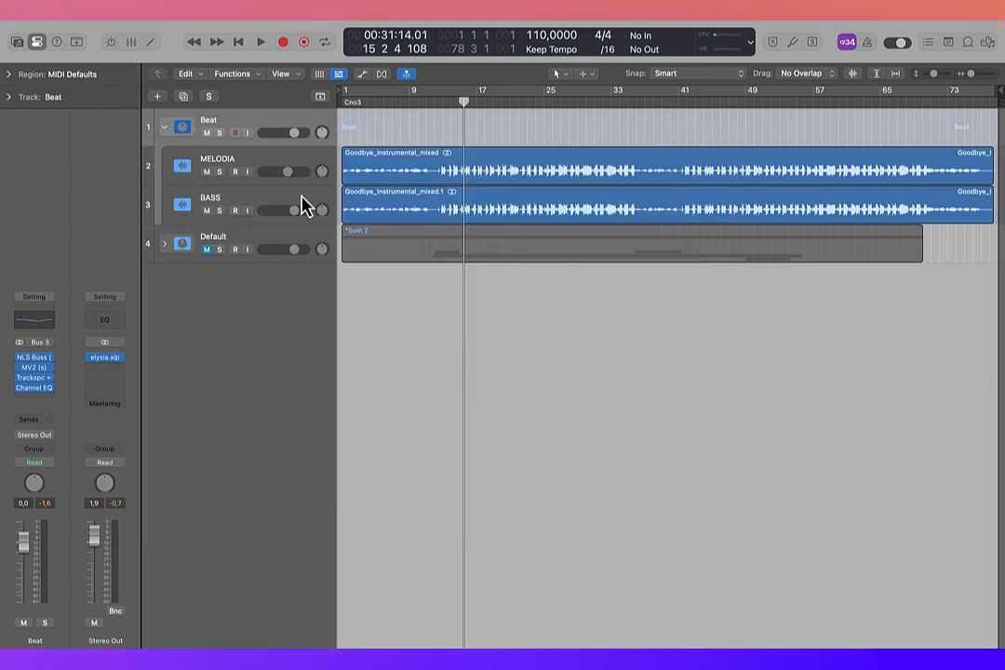
key("space")
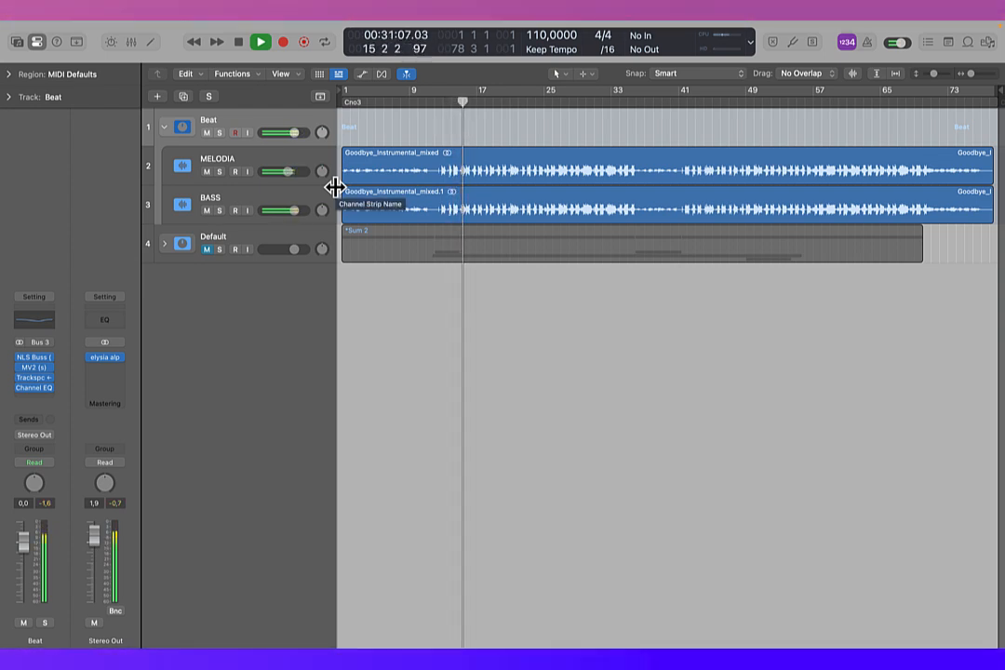
key("space")
Step: Open the RBass plug-in on the BASS track and move its window clear of the tracks
left_click(274, 176)
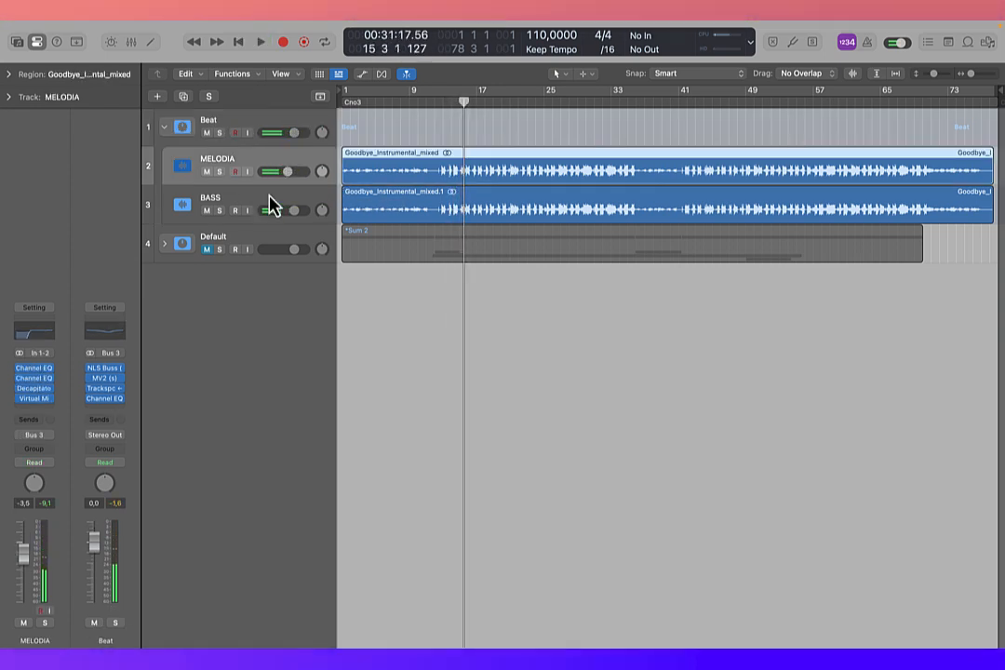
left_click(255, 200)
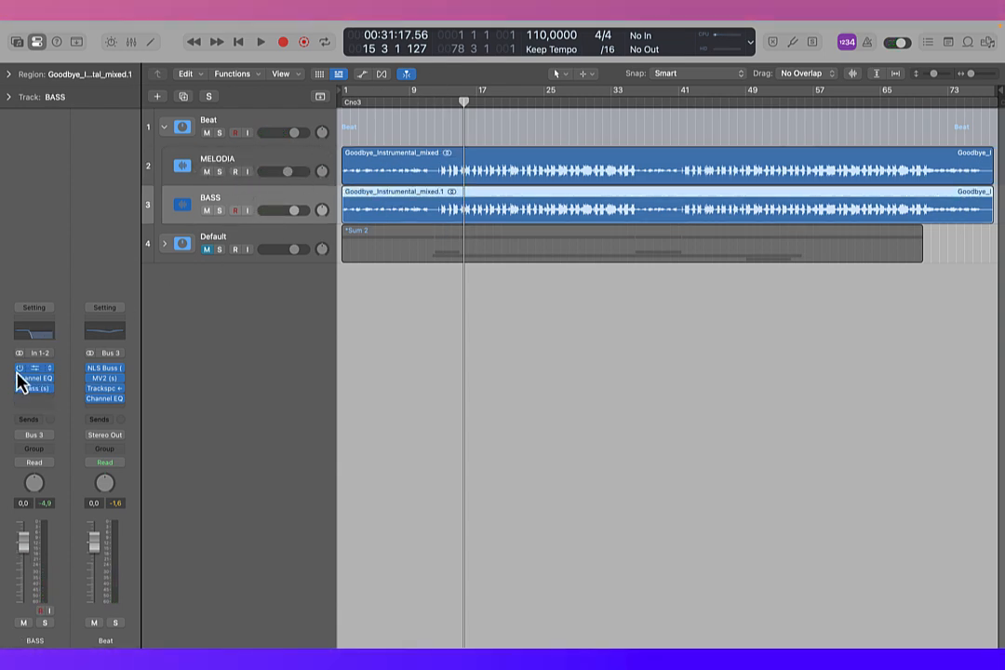
left_click(38, 388)
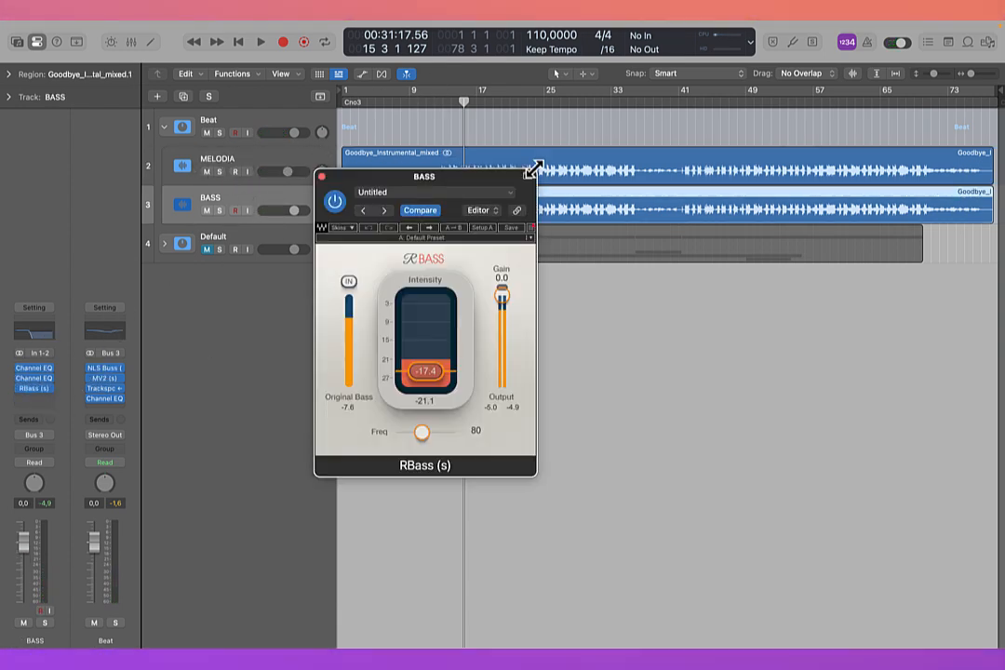
left_click_drag(426, 185, 459, 277)
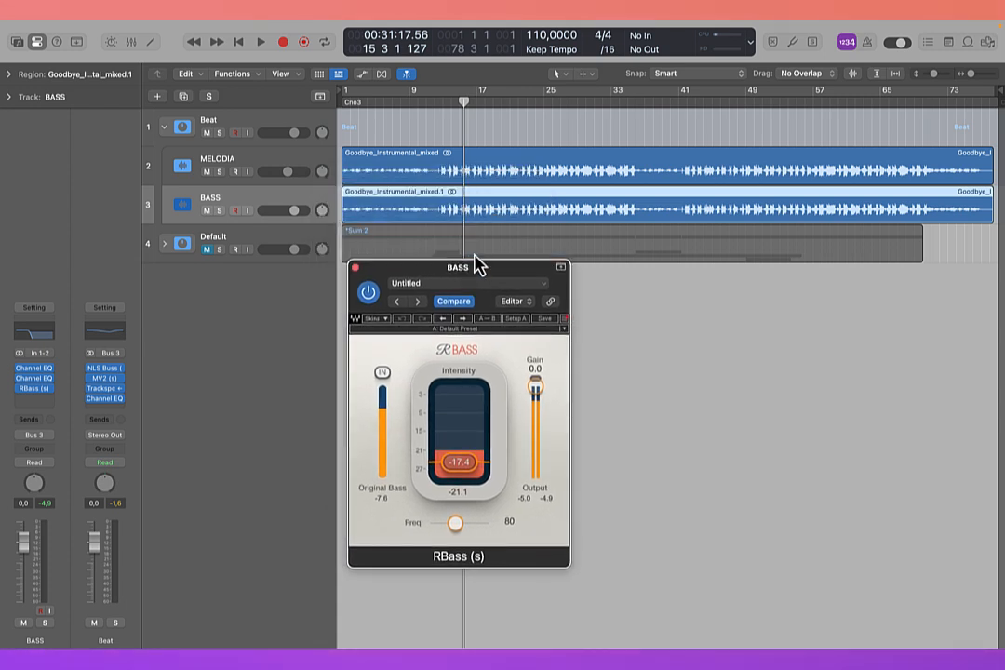
Step: Play from bar 13 with MELODIA muted, bypassing and re-enabling RBass to compare the bass sound
left_click(445, 104)
key("space")
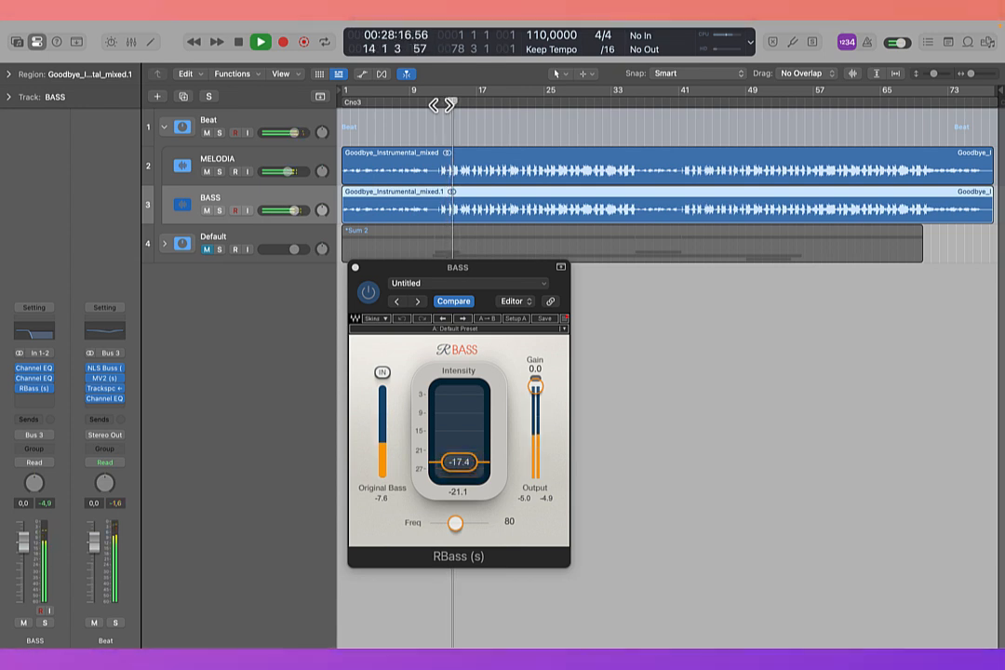
left_click(206, 172)
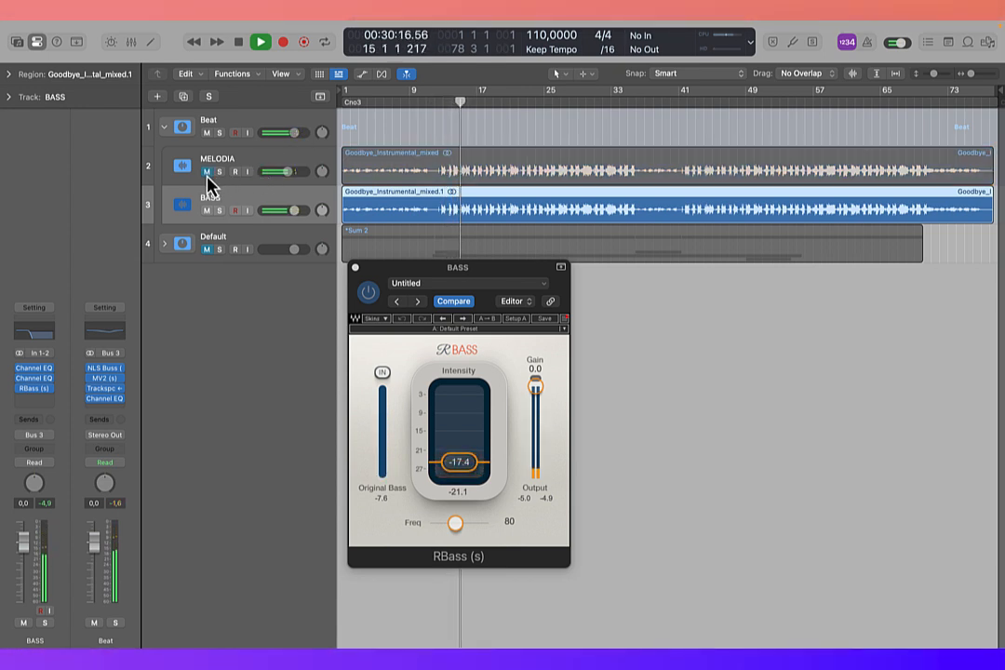
left_click(368, 293)
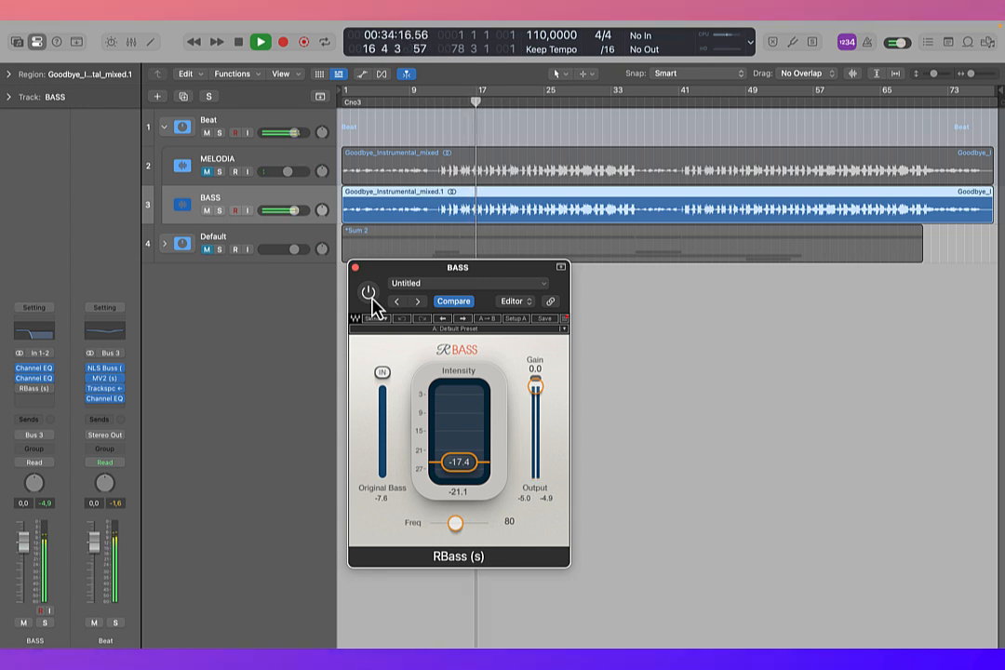
left_click(370, 295)
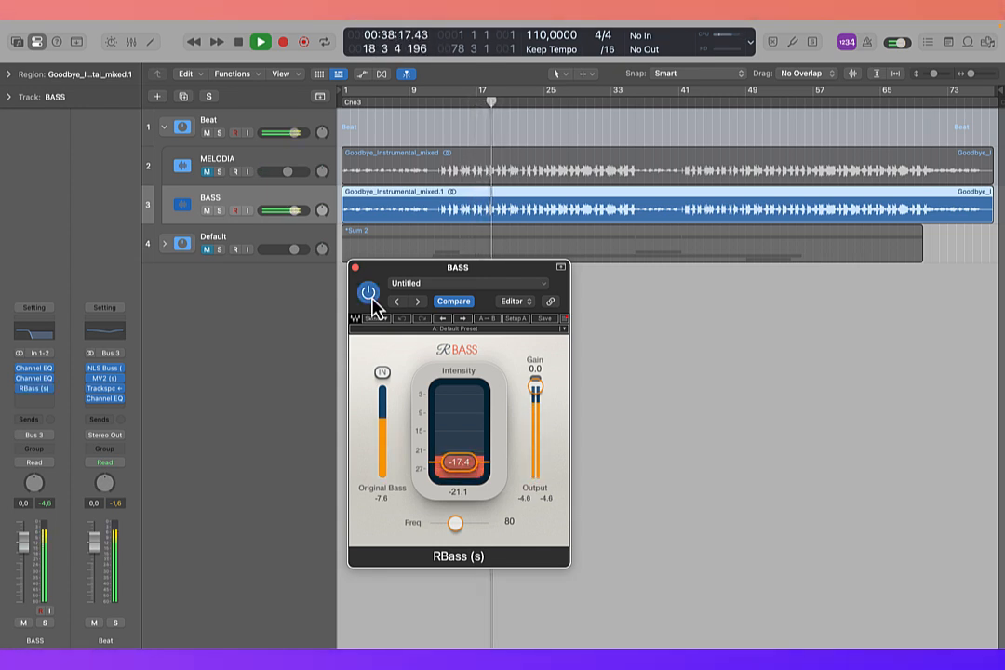
key("space")
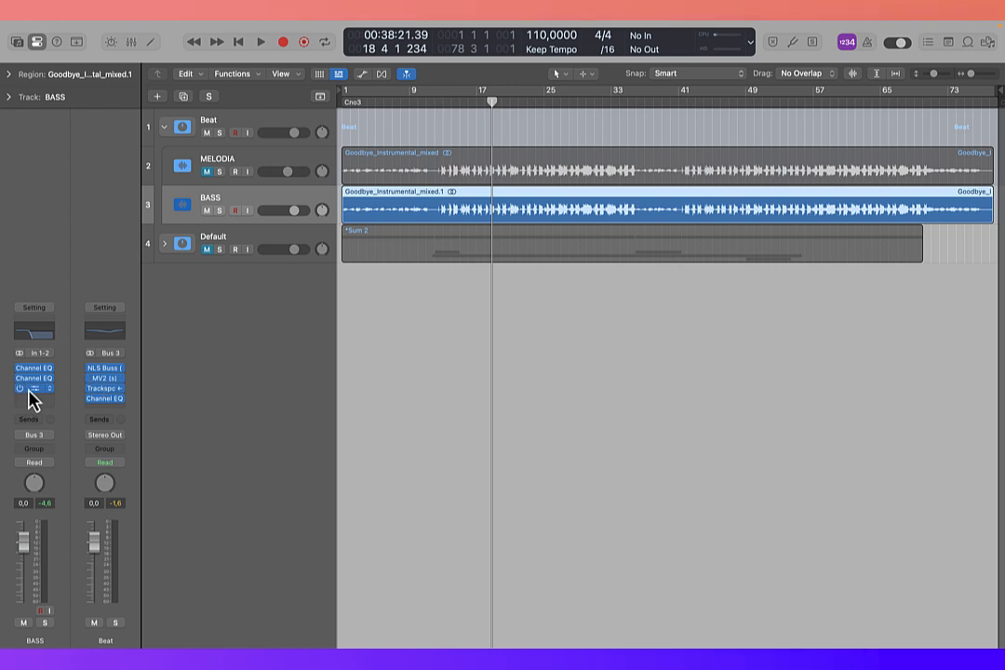
left_click(31, 389)
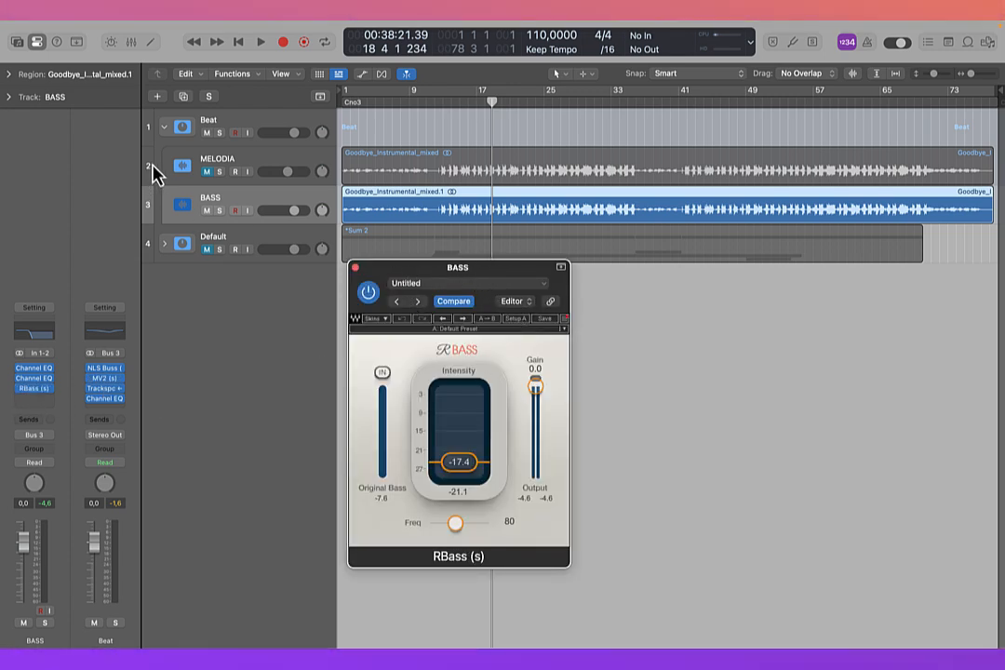
Step: Mute BASS instead of MELODIA and place the playhead at bar 13 with the MELODIA track selected
left_click(226, 178)
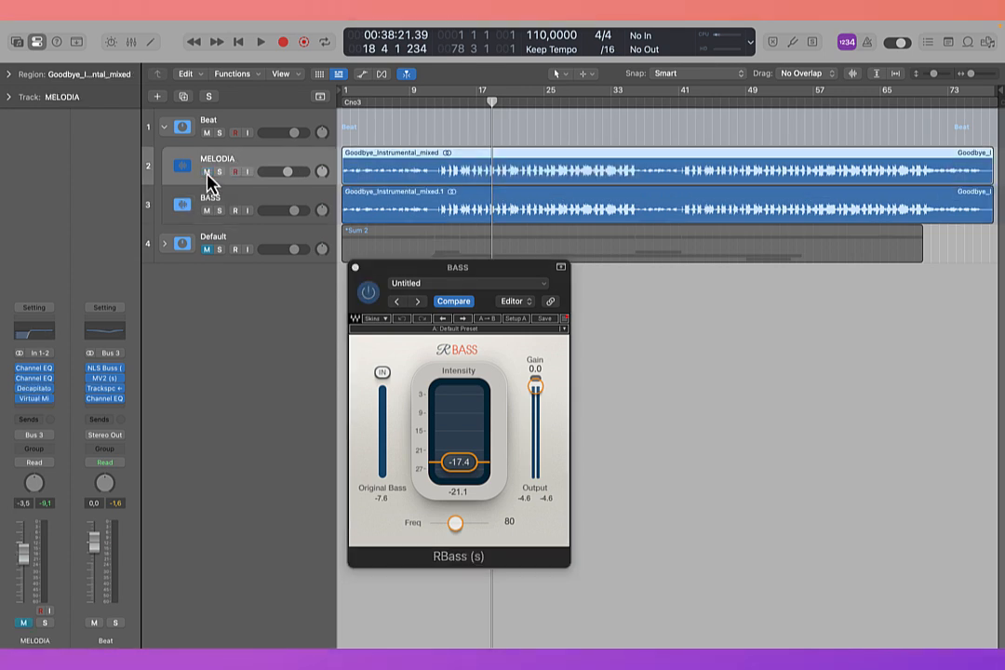
left_click(207, 211)
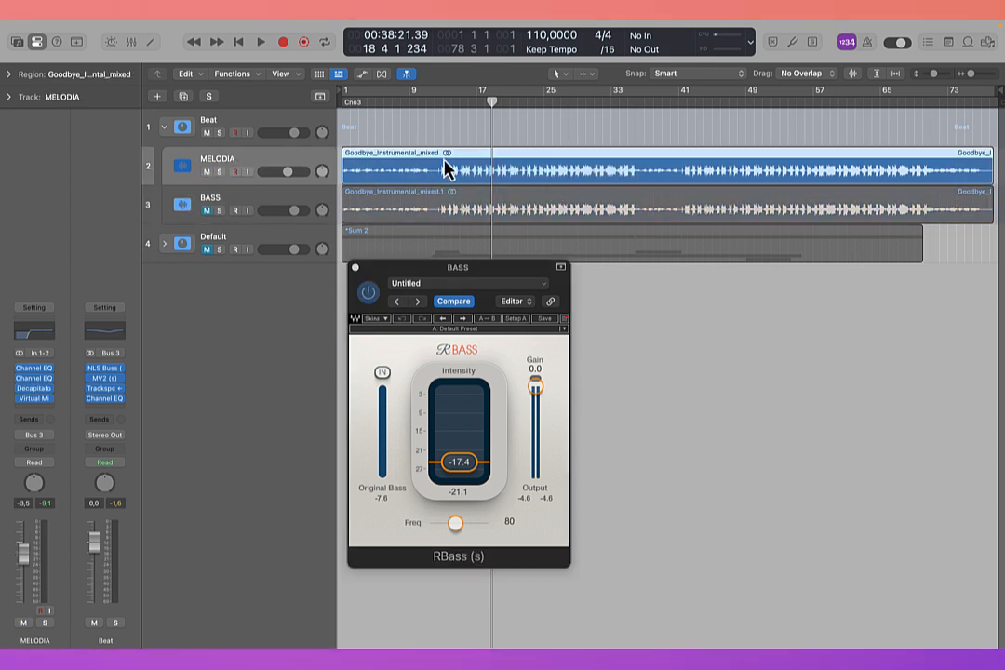
left_click(442, 93)
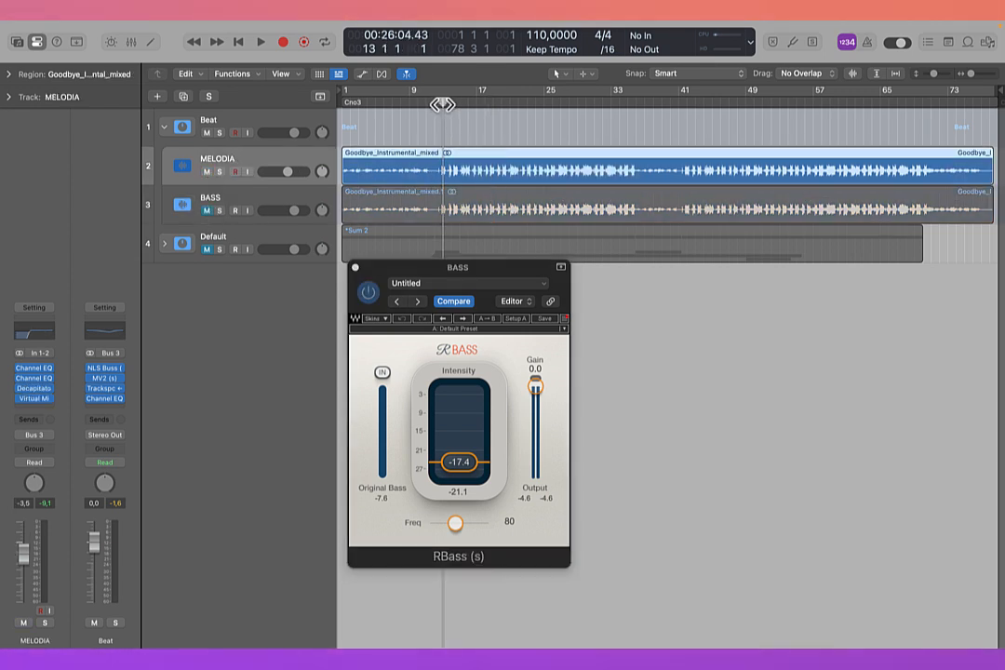
Step: Open Decapitator on MELODIA with Virtual Mix Rack bypassed, and toggle Decapitator off and on during playback to compare the sound
left_click(35, 389)
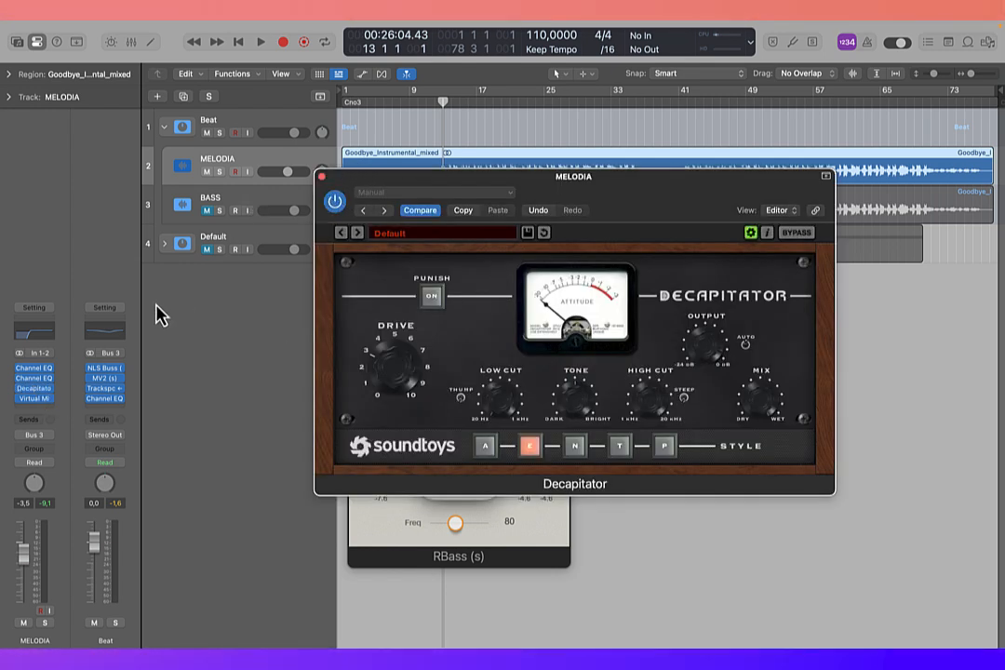
left_click(22, 400)
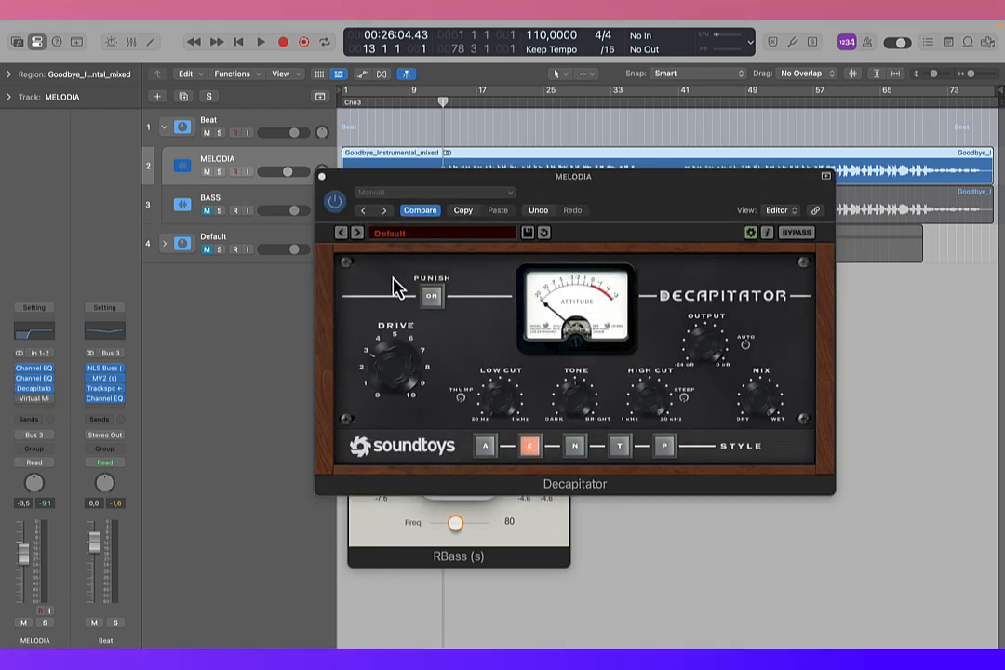
left_click_drag(490, 192, 471, 236)
key("space")
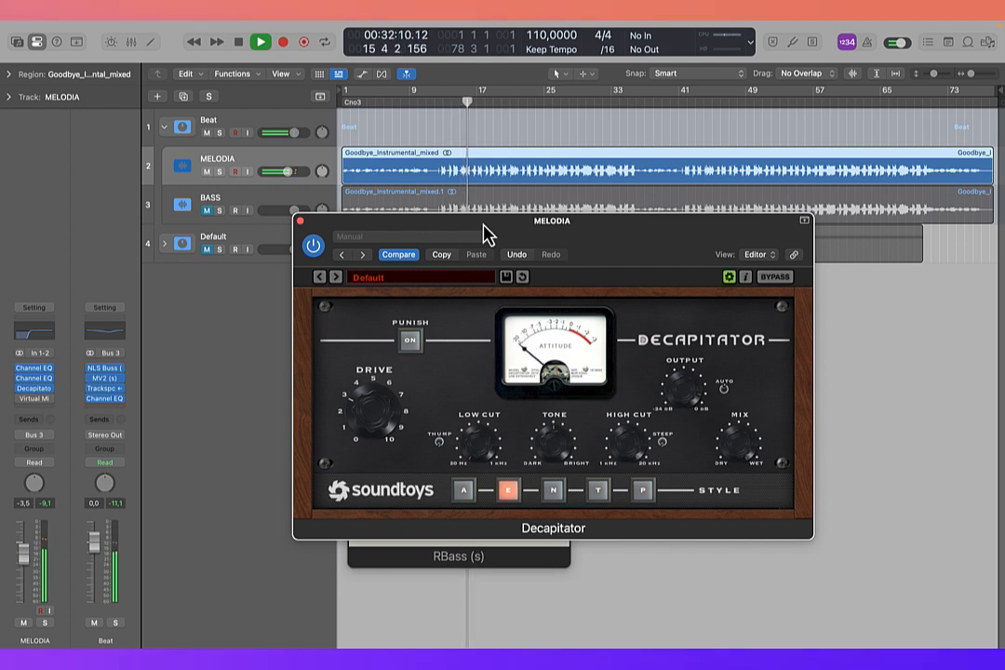
left_click(312, 248)
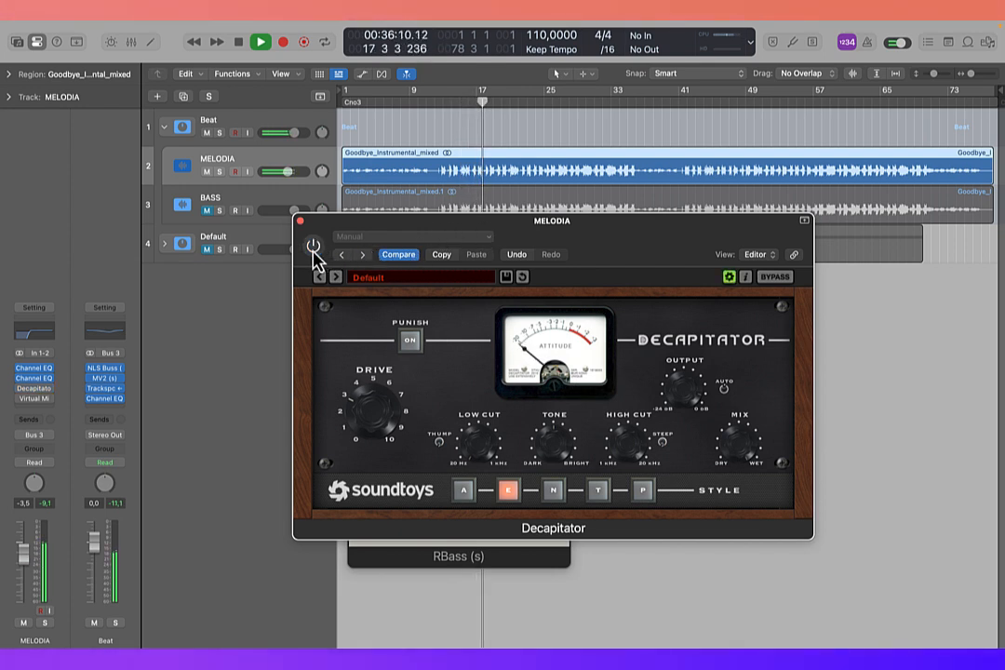
left_click(313, 248)
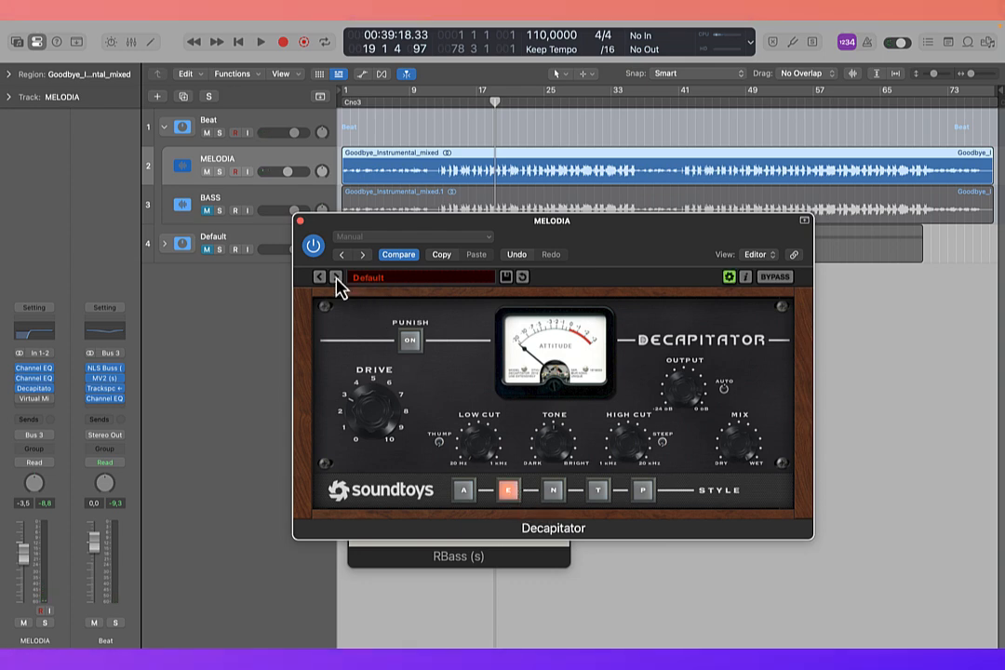
left_click(300, 223)
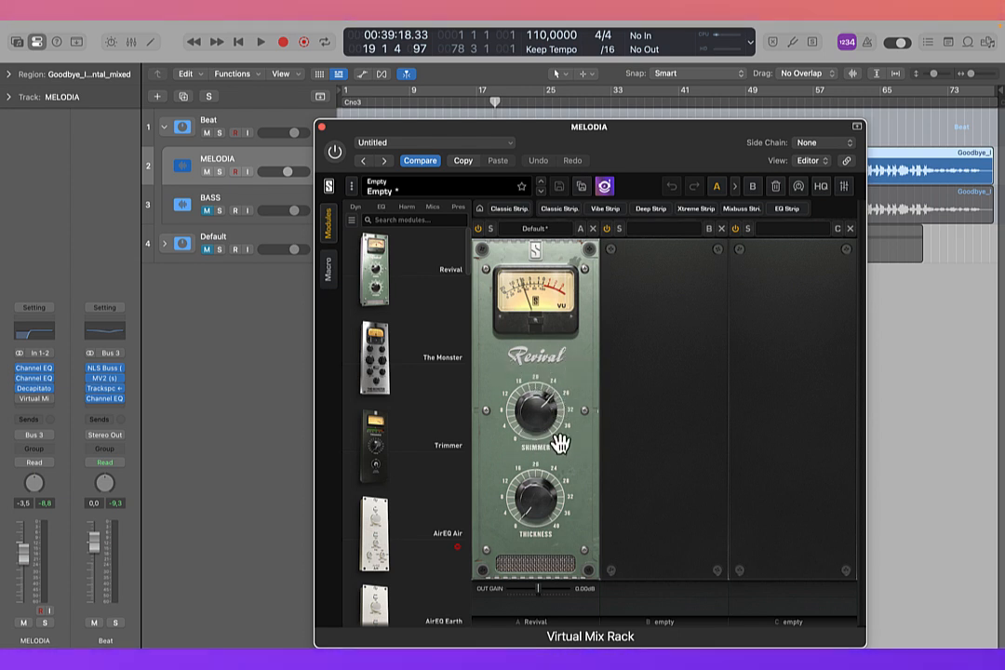
Step: Play MELODIA from bar 13 and re-enable Virtual Mix Rack to hear its effect, closing its window and the RBass window
key("space")
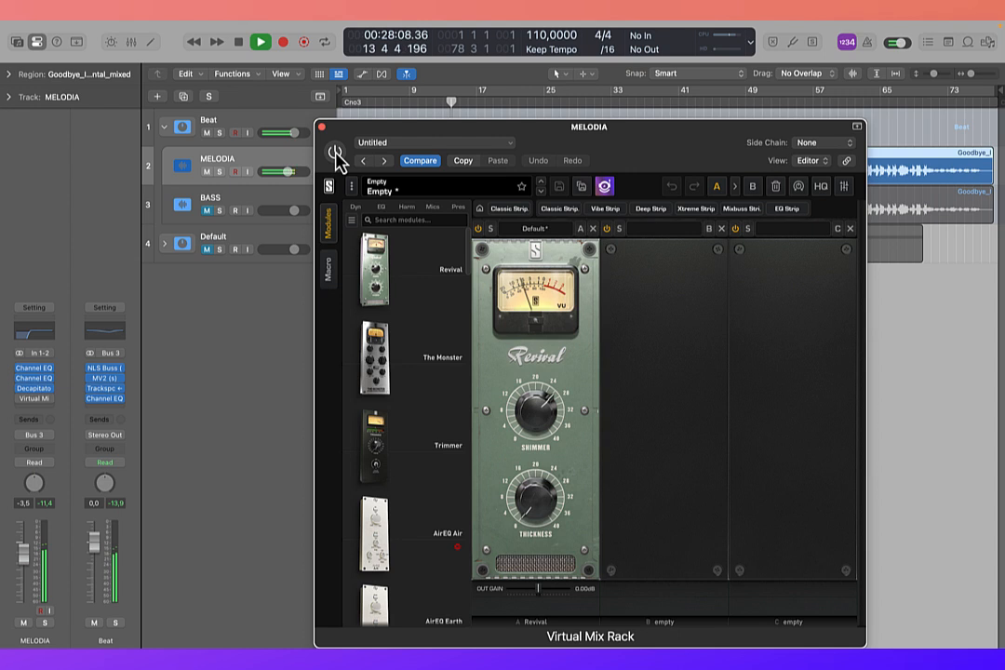
left_click(335, 152)
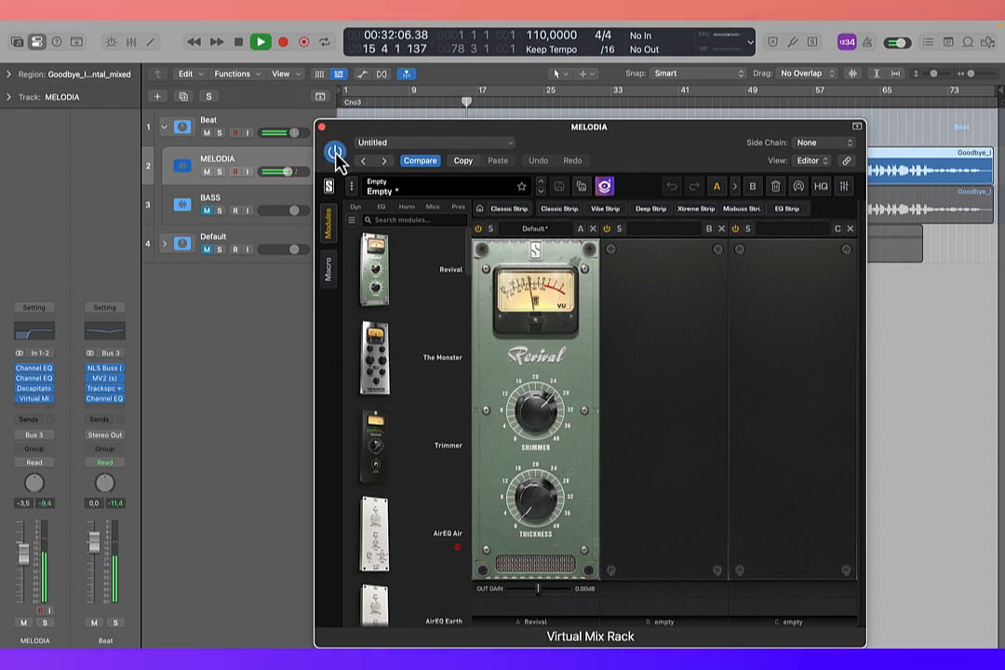
key("space")
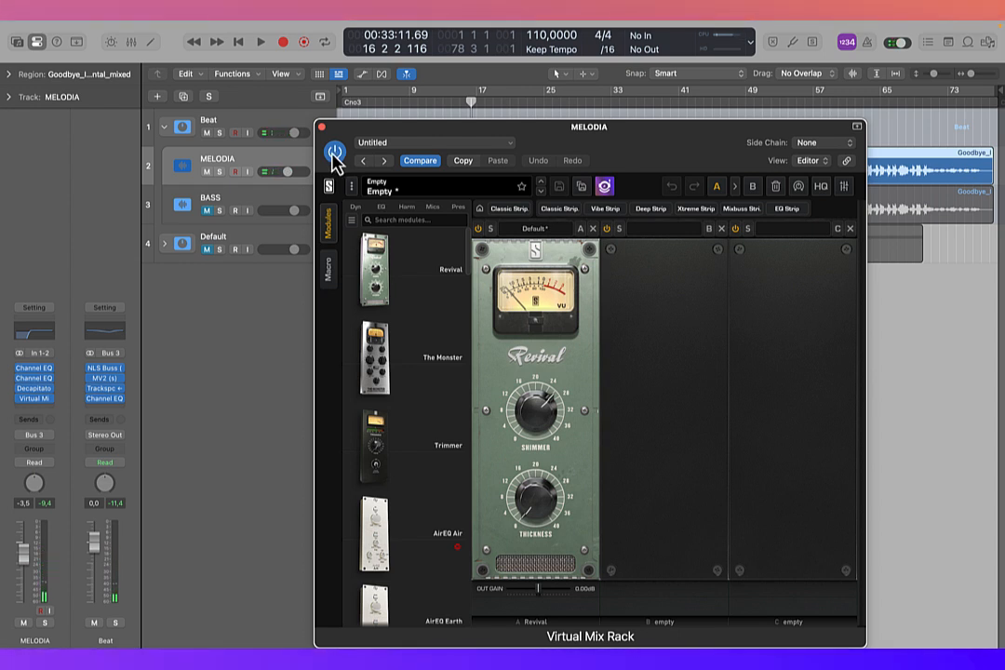
left_click(322, 128)
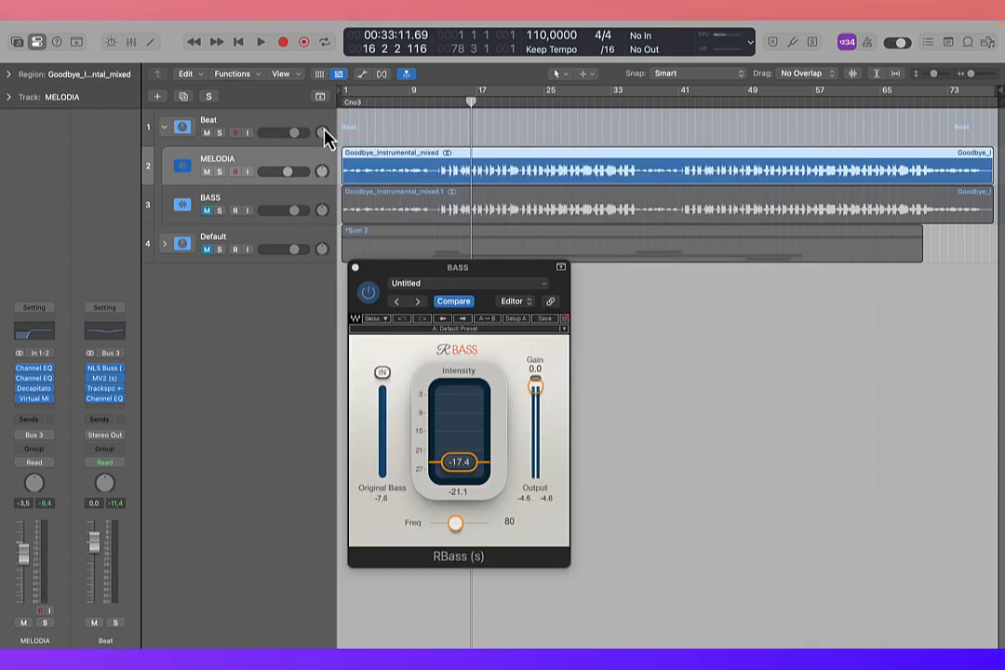
left_click(352, 267)
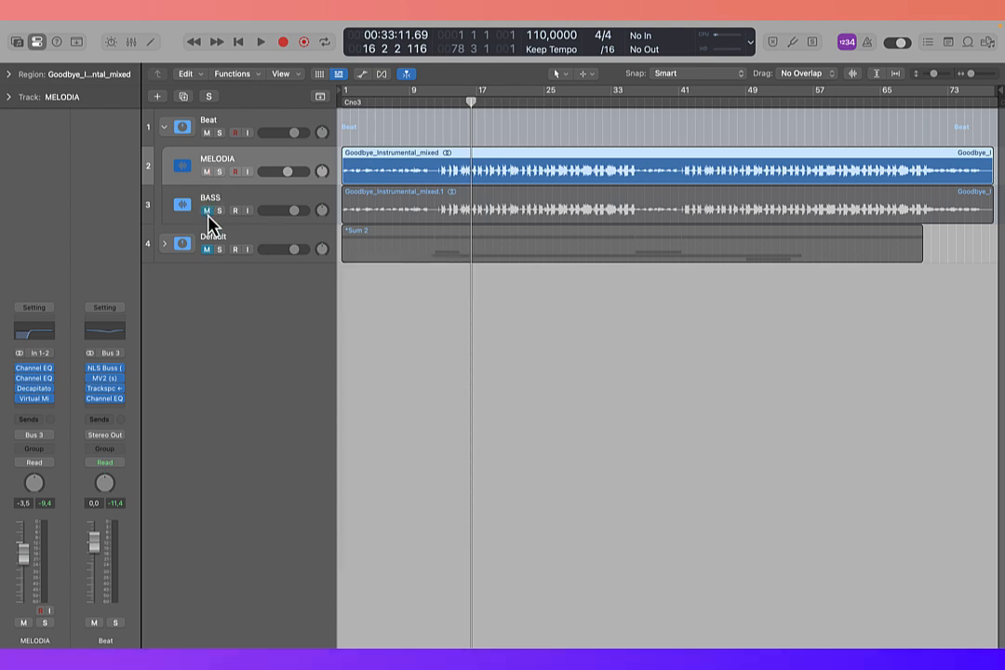
Step: Unmute BASS and open the NLS Buss plug-in on the Beat stack, moving its window aside
left_click(208, 212)
left_click(226, 129)
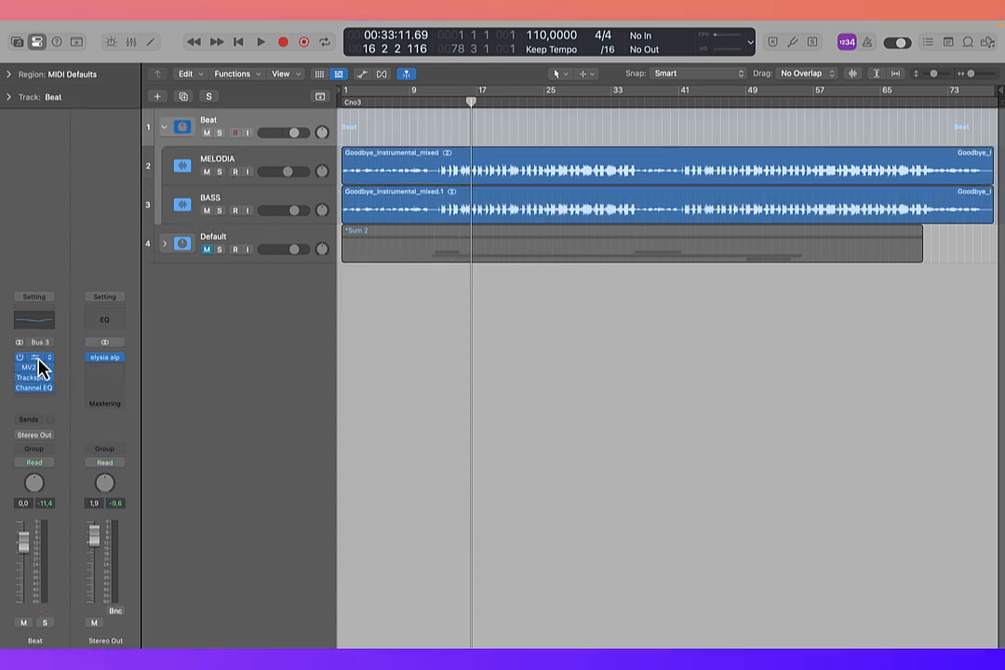
left_click(38, 359)
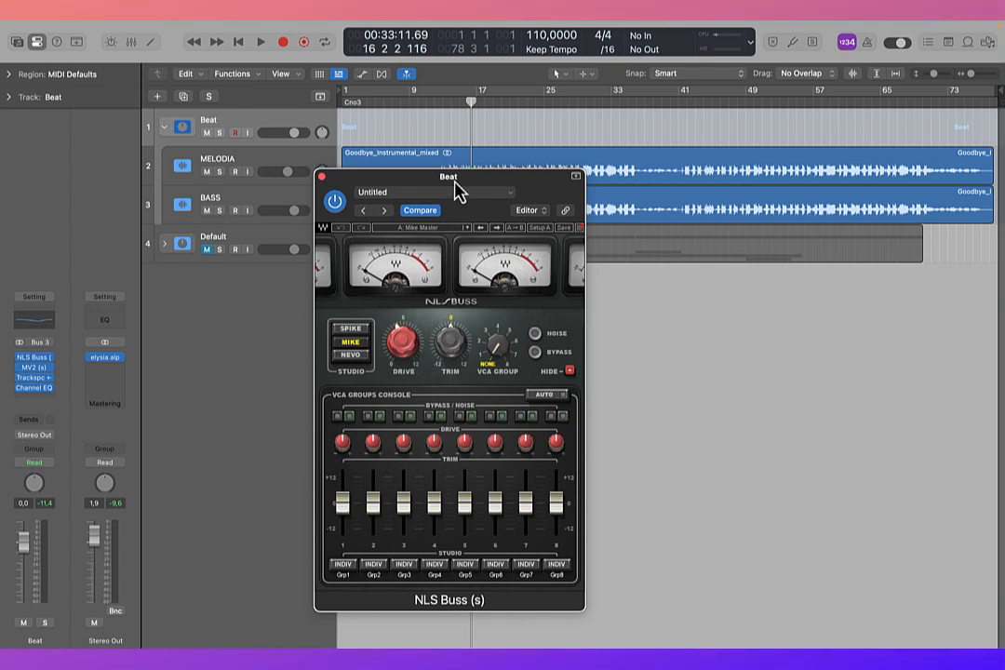
left_click_drag(456, 190, 277, 146)
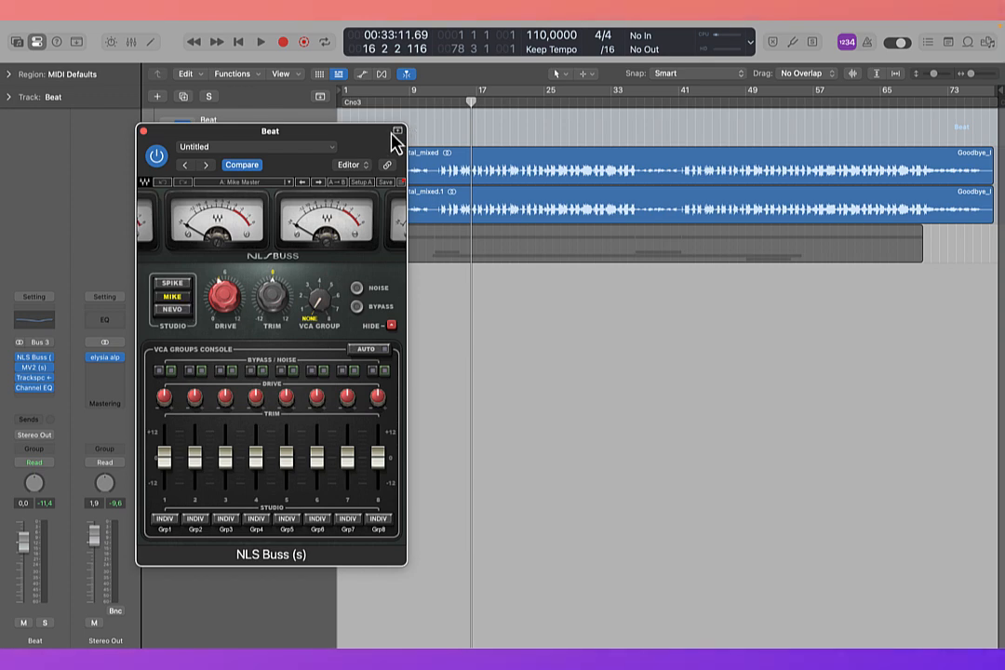
mouse_move(371, 137)
left_mouse_down()
mouse_move(359, 130)
mouse_move(373, 131)
left_mouse_up()
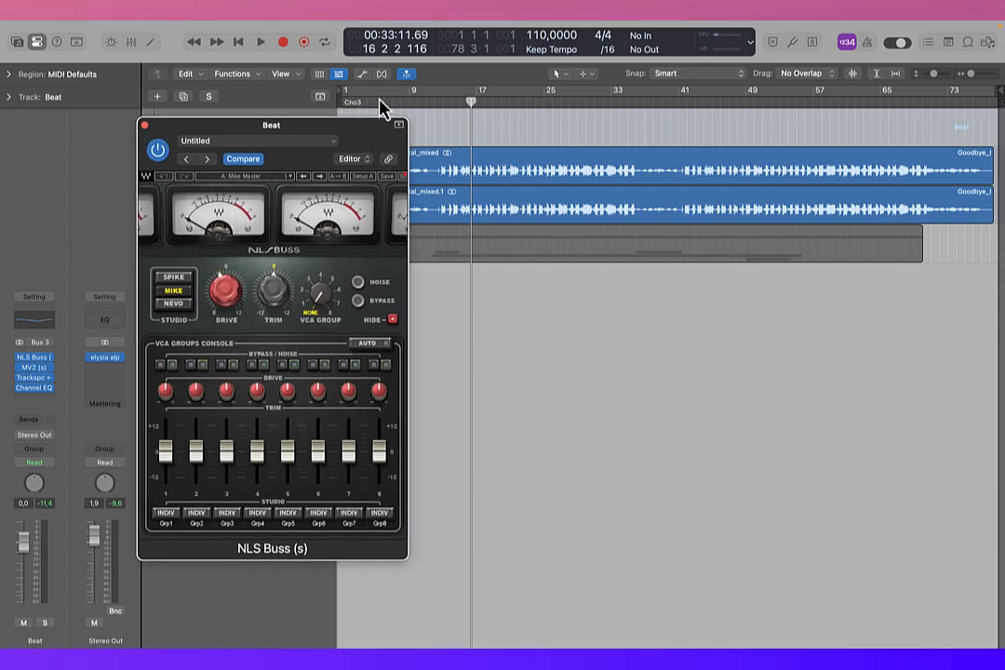
Step: Play the Beat stack from bar 13, repeatedly bypassing and re-enabling NLS Buss to compare the sound, and close the plug-in
left_click(441, 106)
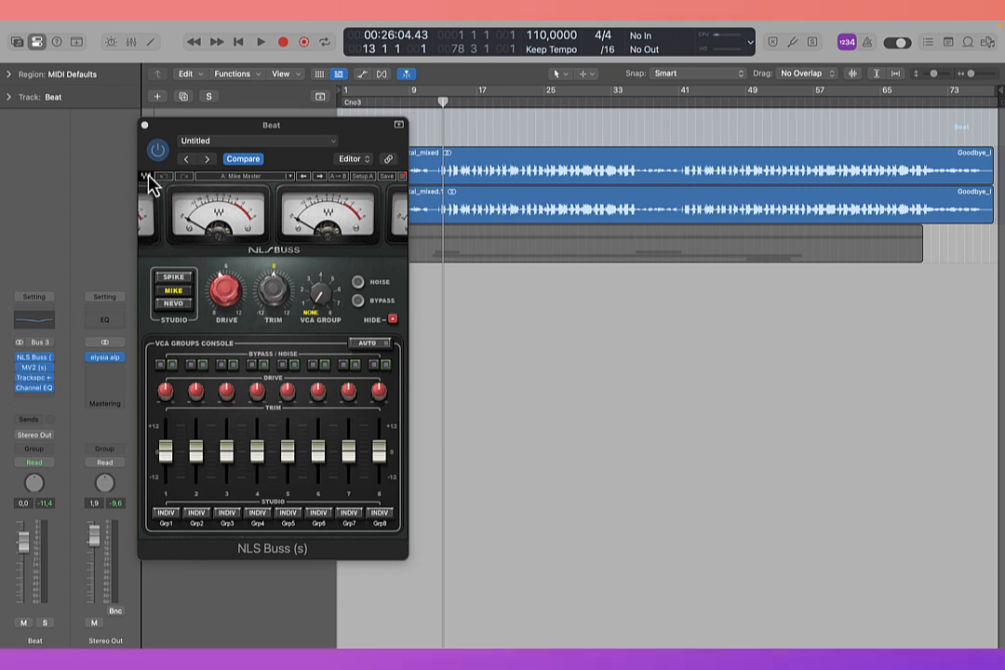
key("space")
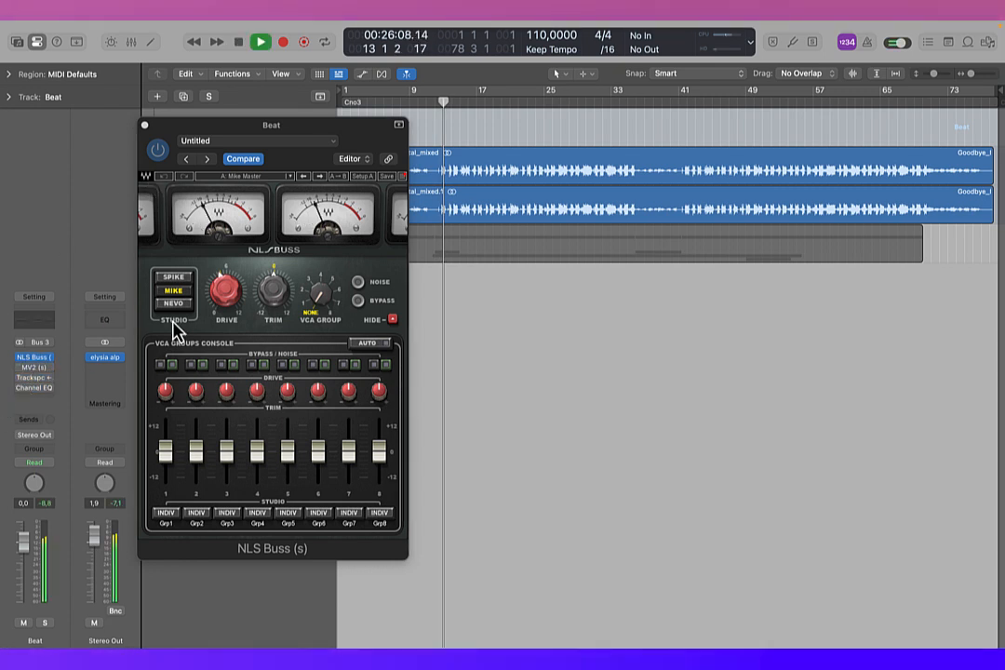
left_click(157, 152)
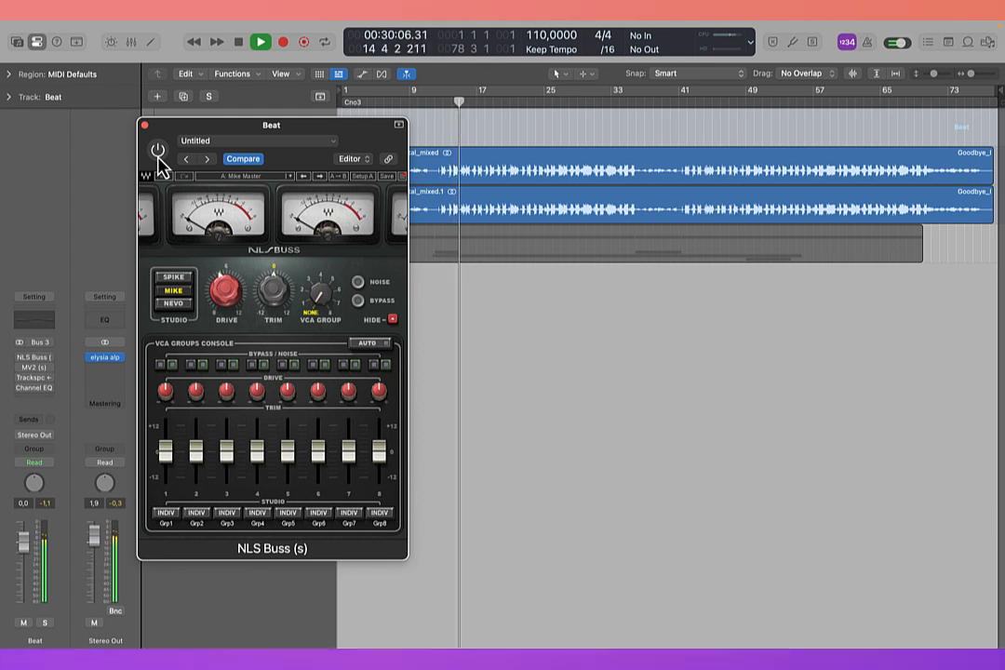
left_click(157, 152)
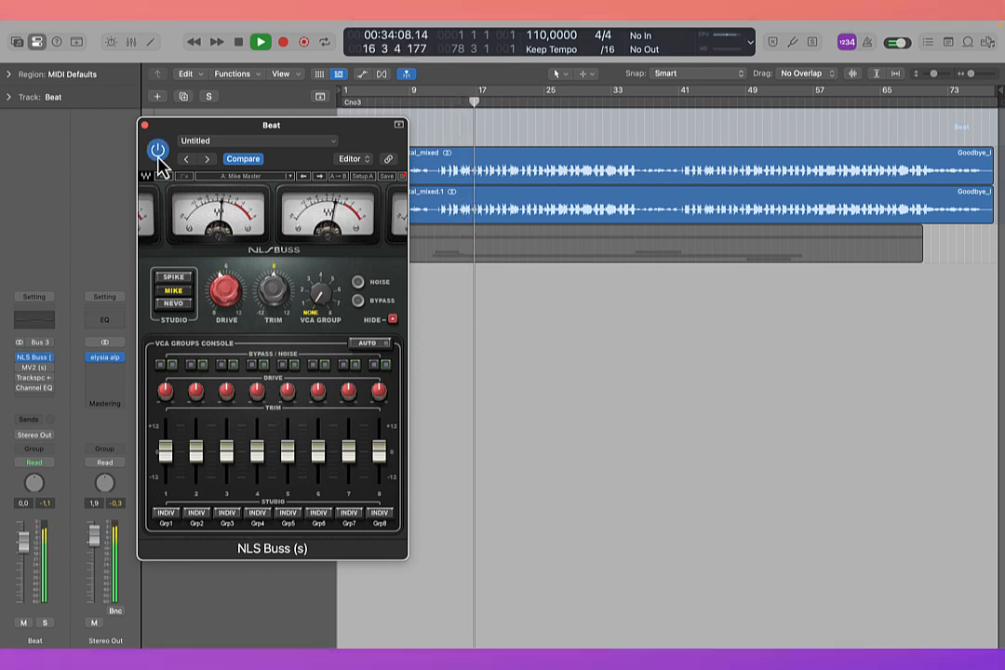
left_click(157, 151)
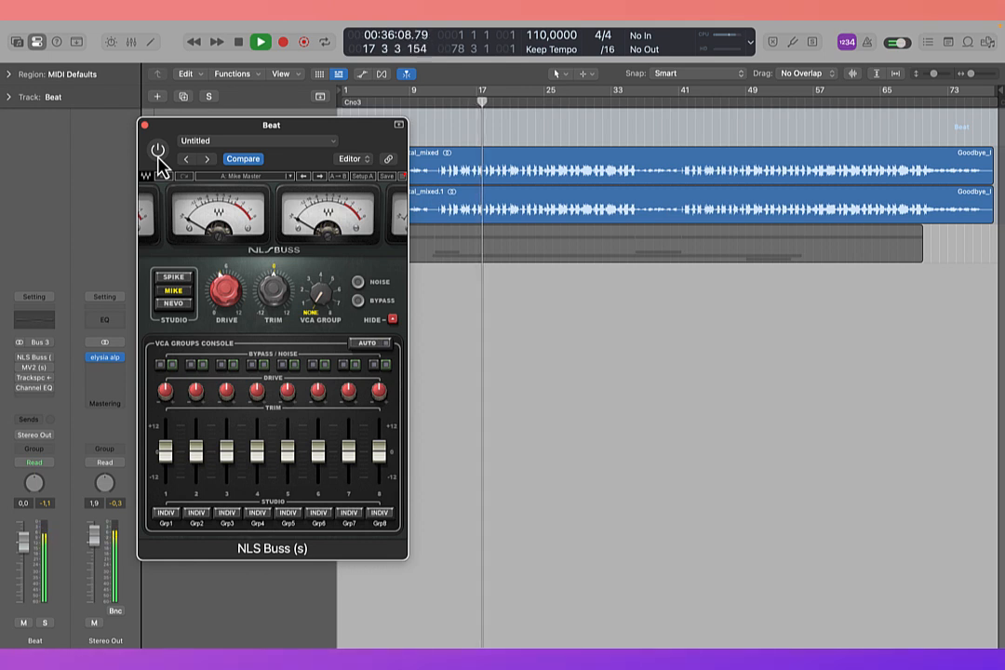
left_click(157, 151)
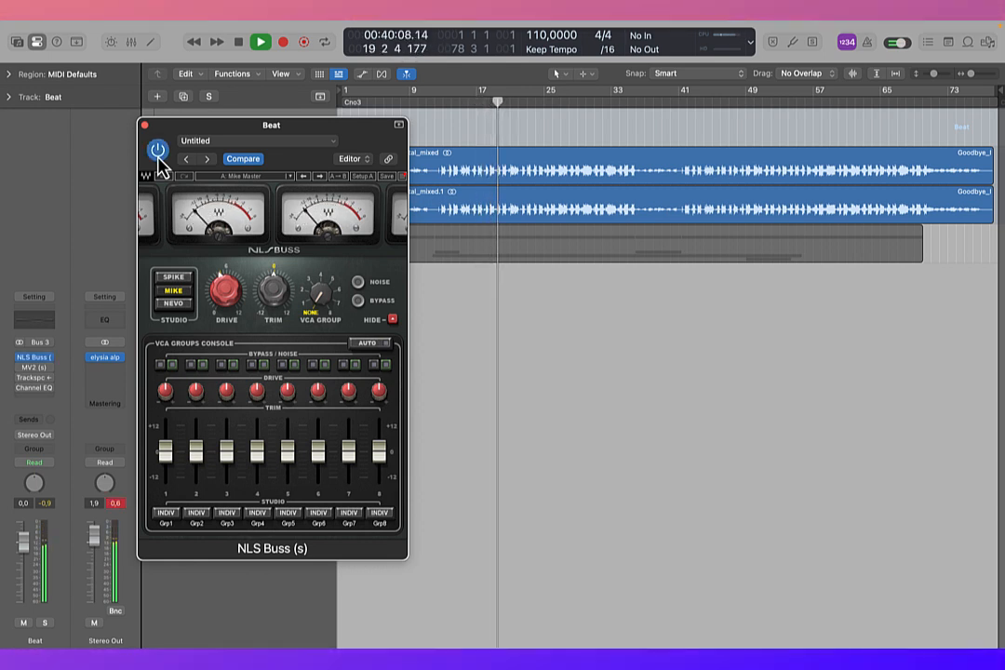
left_click(158, 152)
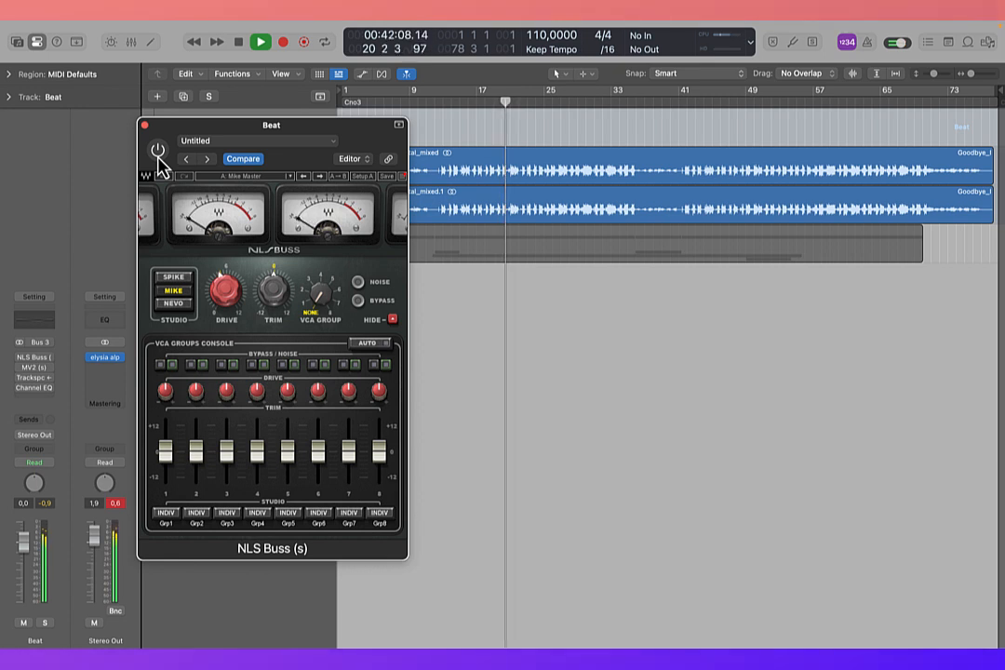
left_click(158, 156)
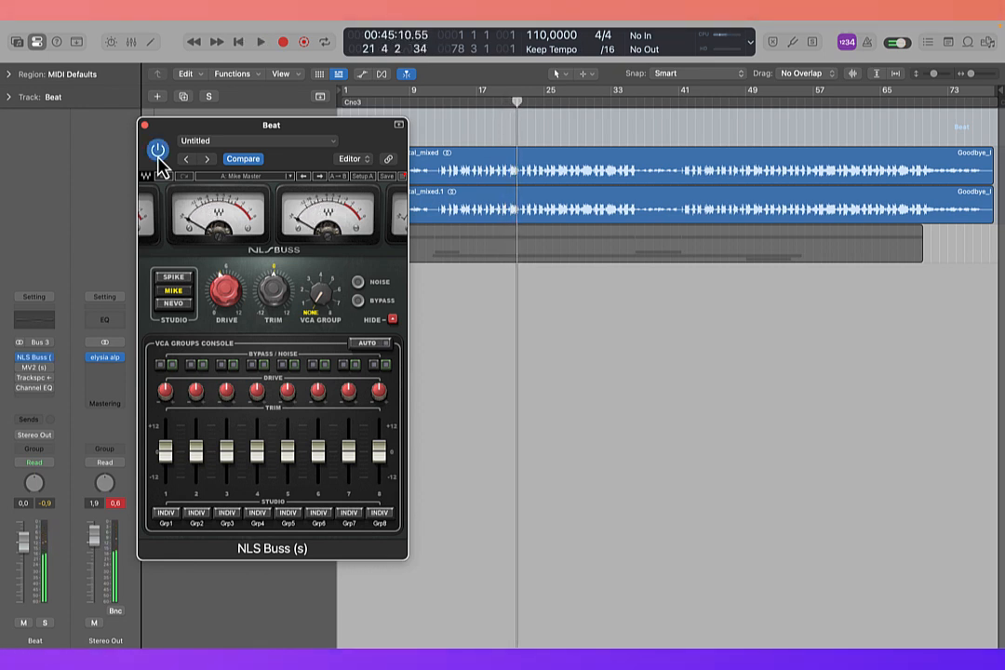
left_click(145, 126)
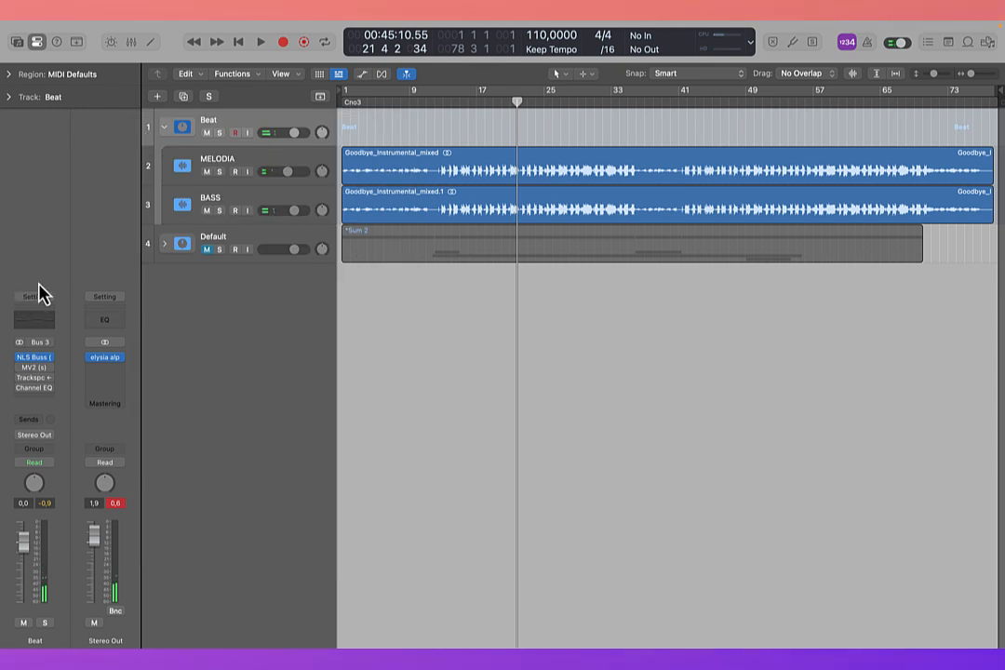
Step: Open MV2 on the Beat stack and play from bar 13, bypassing and re-enabling it to compare the sound
left_click(40, 371)
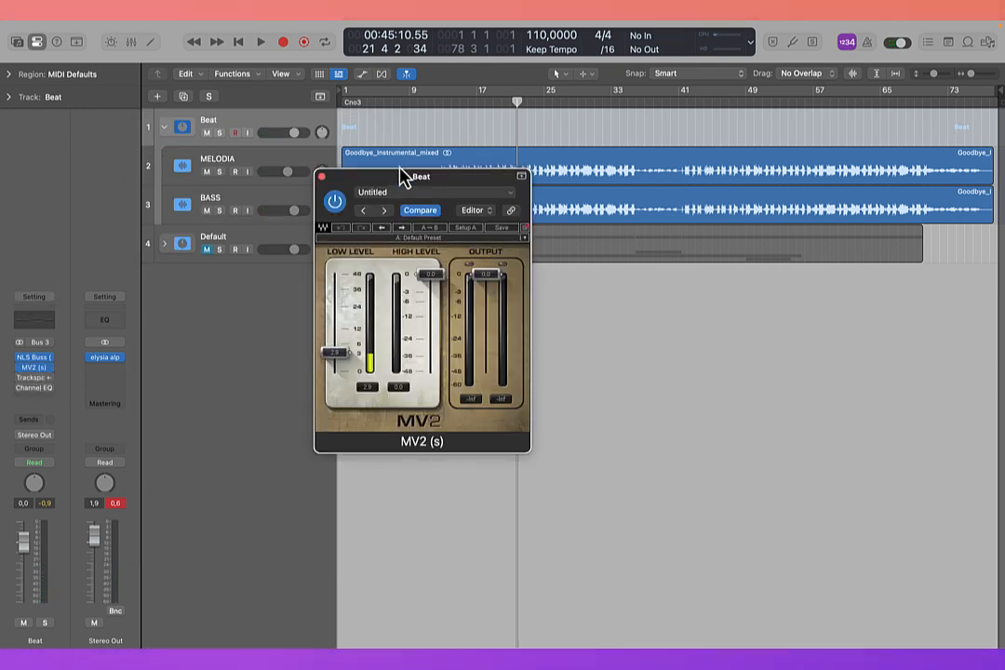
left_click_drag(399, 182, 431, 248)
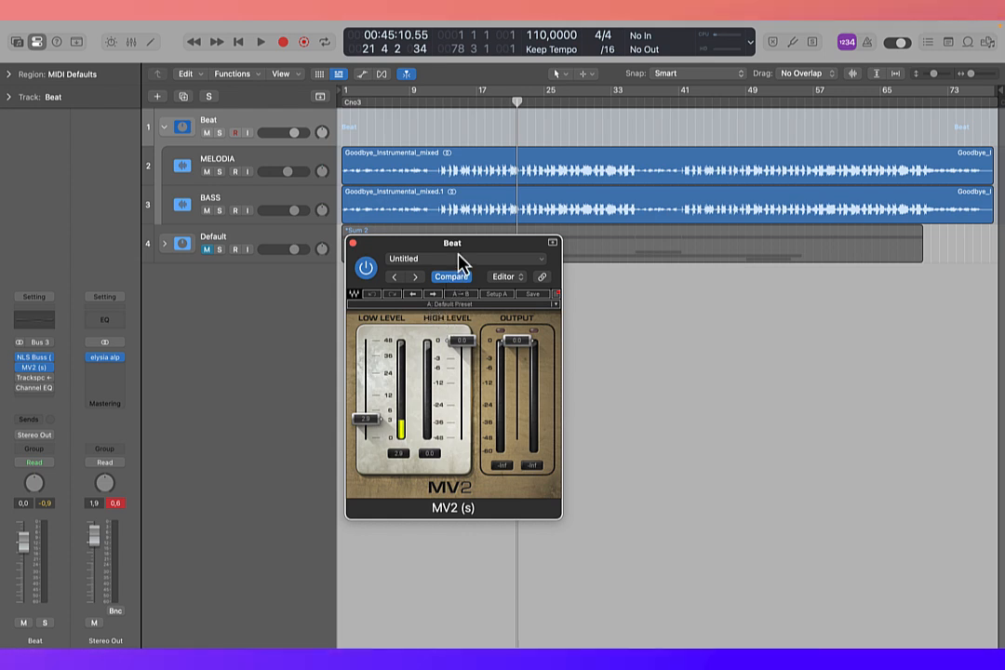
key("space")
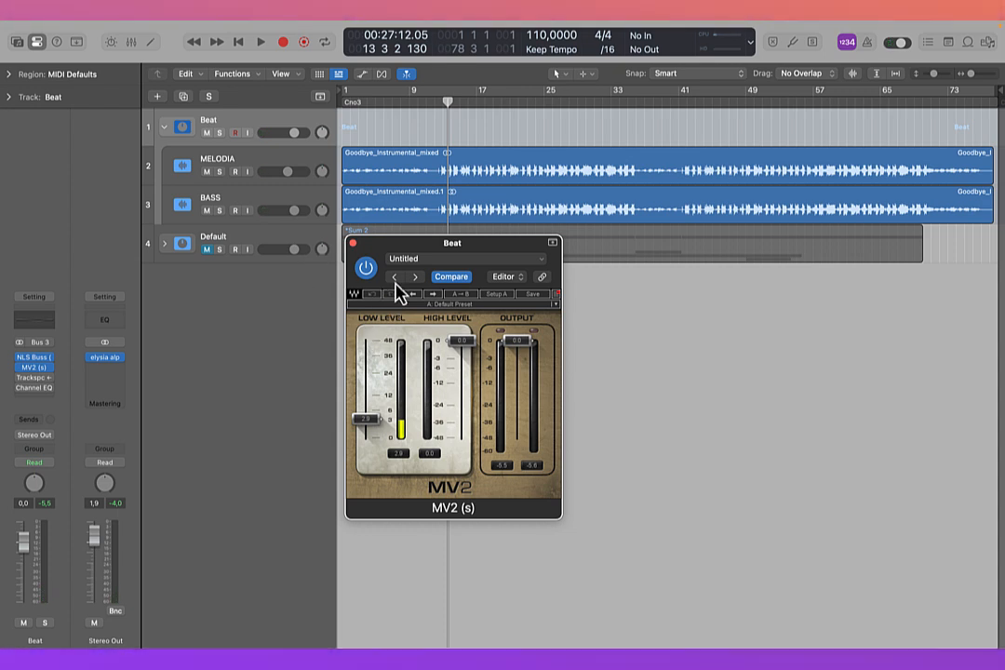
key("space")
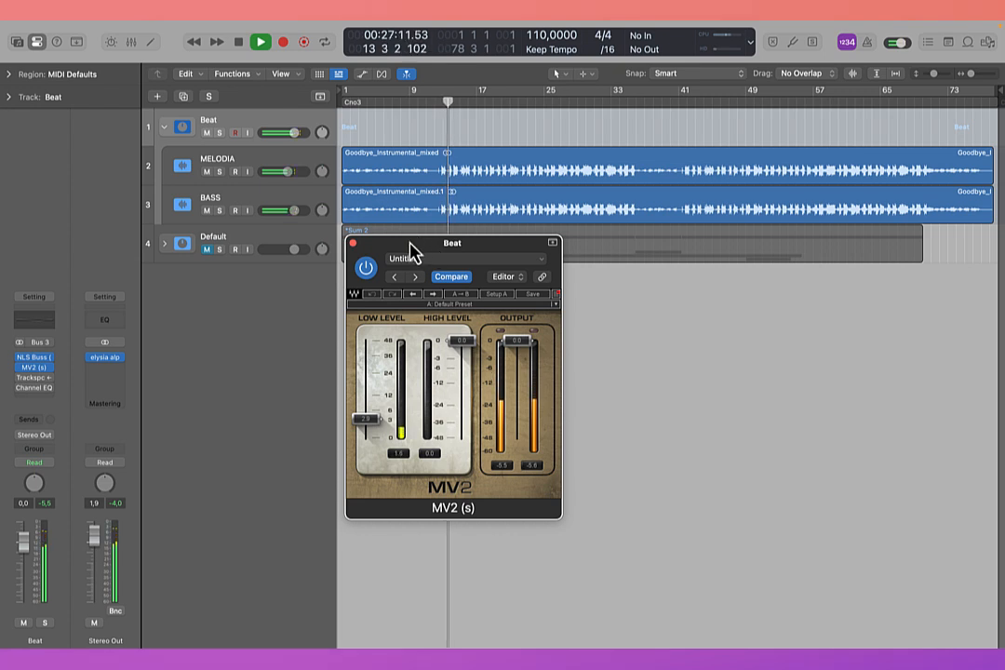
left_click(369, 269)
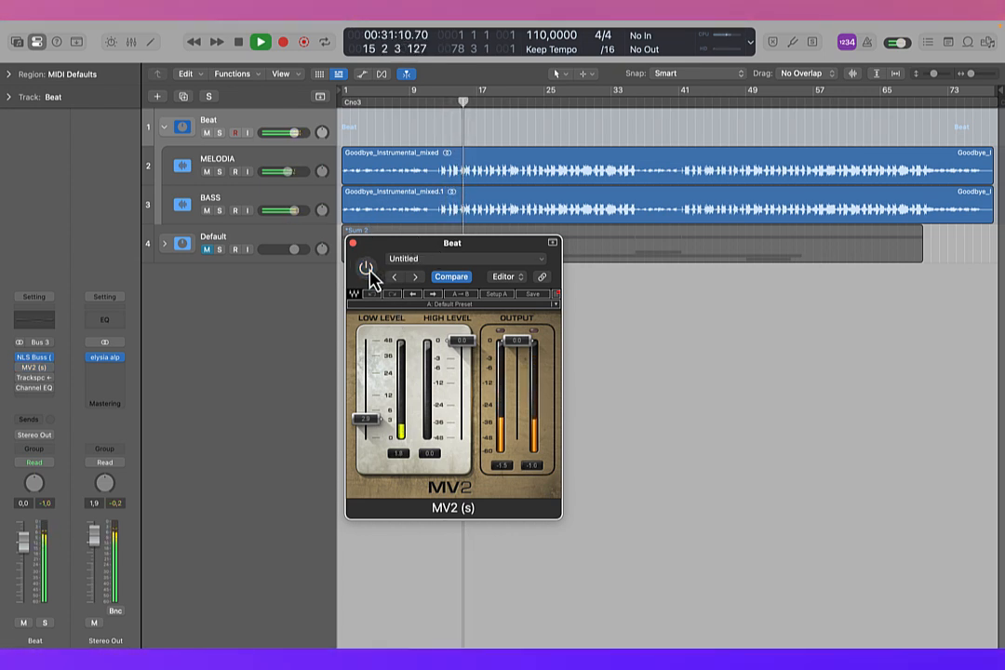
left_click(368, 269)
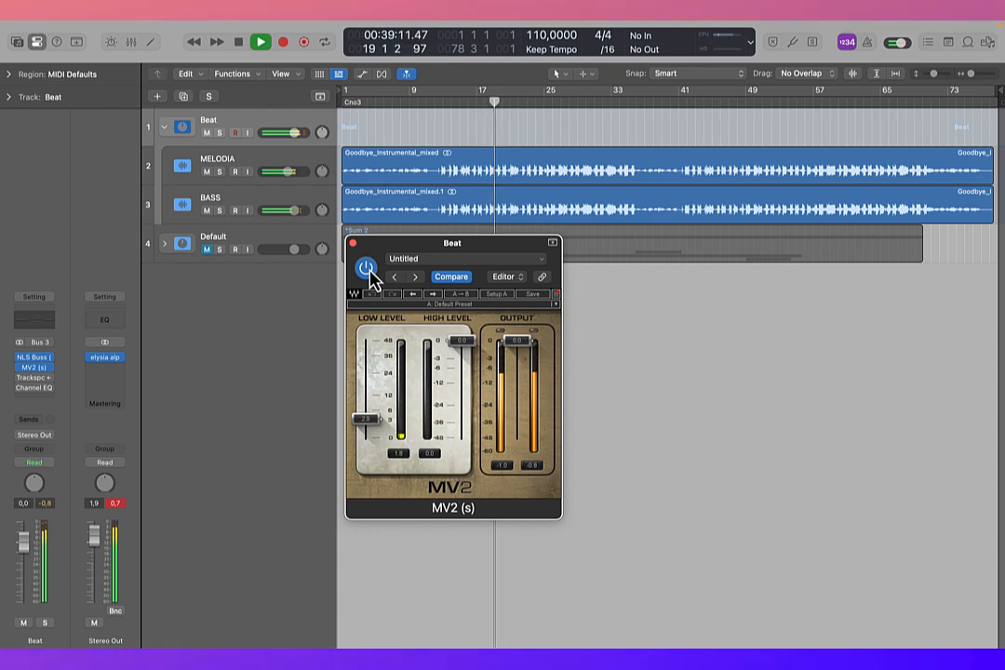
key("space")
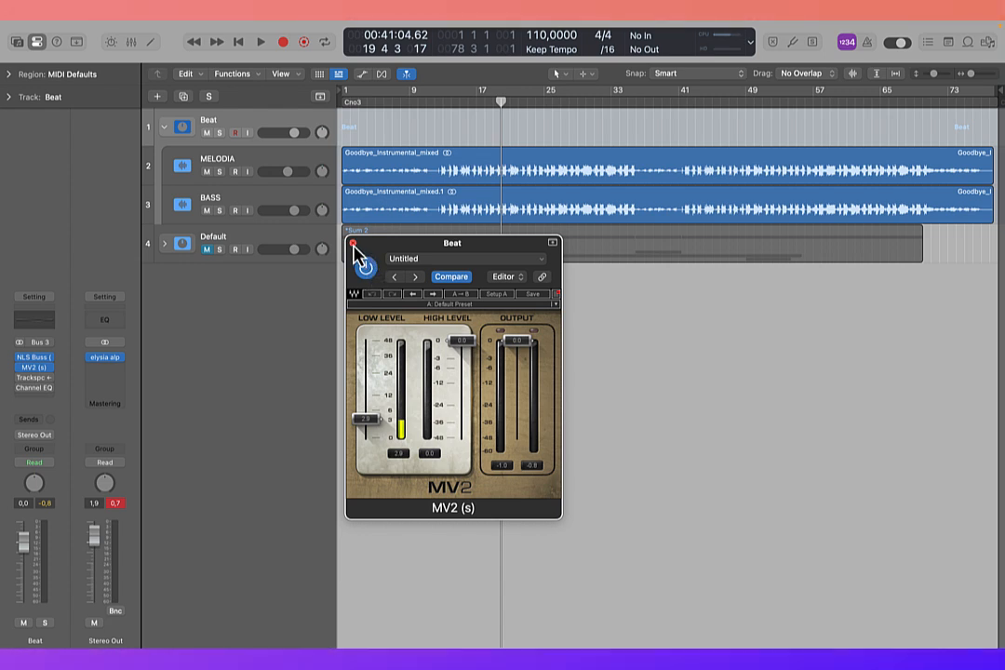
left_click(352, 244)
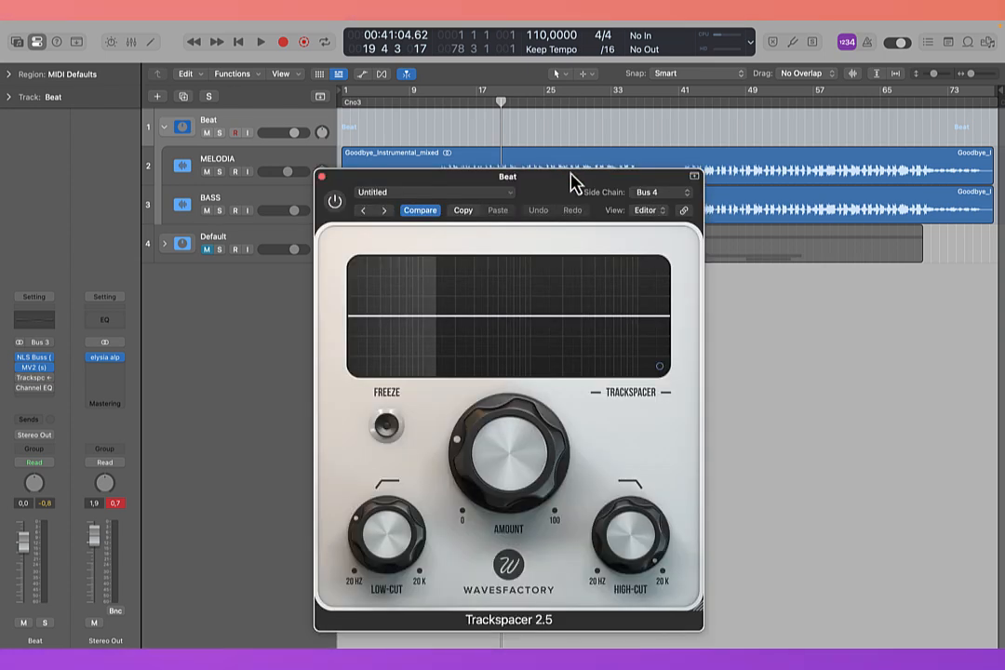
Step: Close Trackspacer, and open and enable the Channel EQ on the Beat stack
left_click(322, 176)
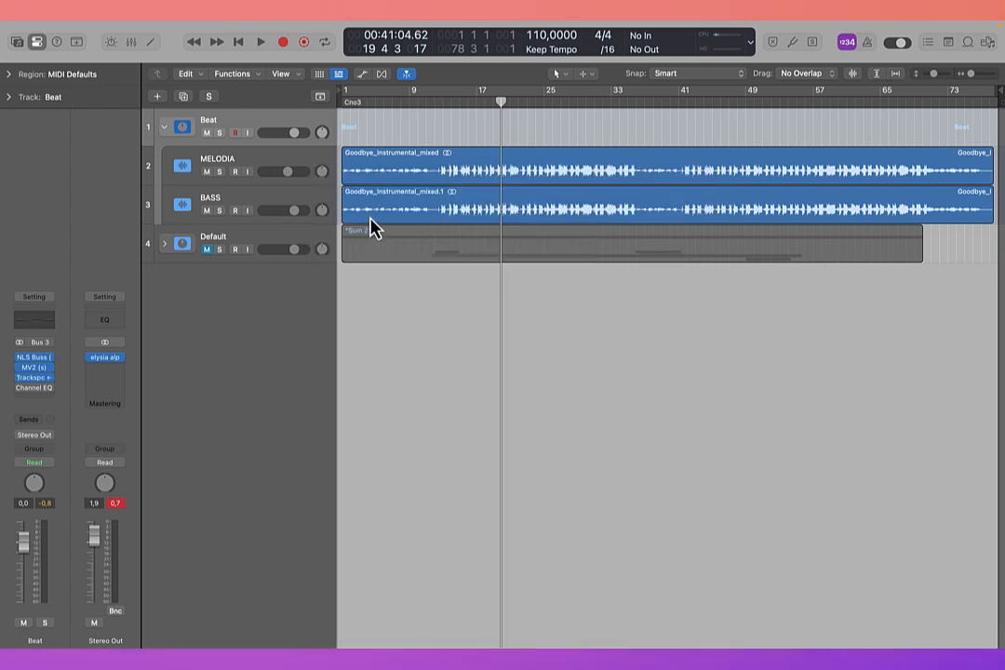
left_click(40, 390)
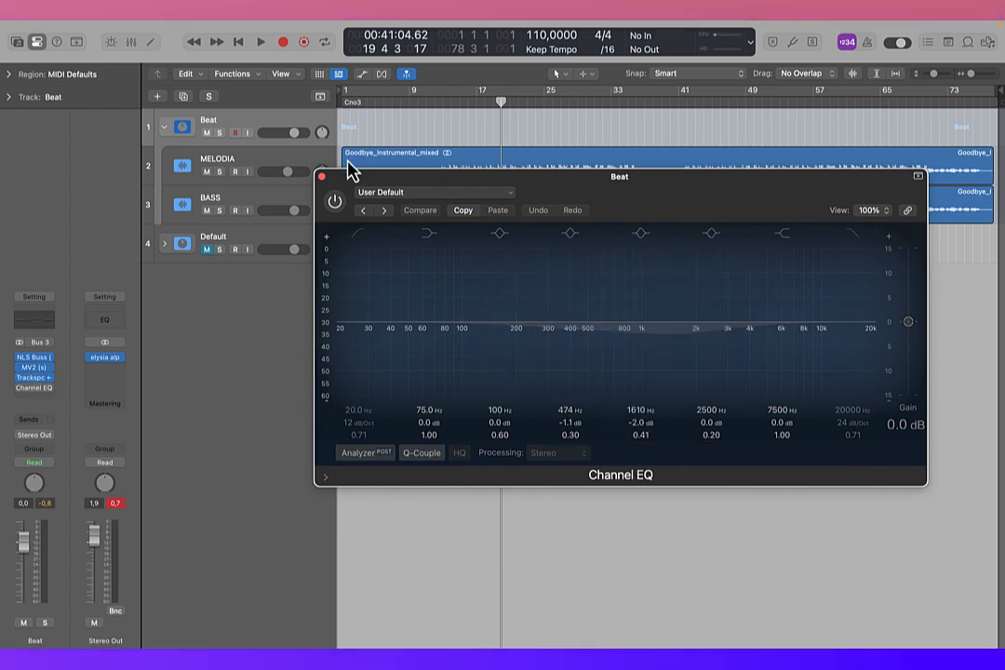
left_click(334, 202)
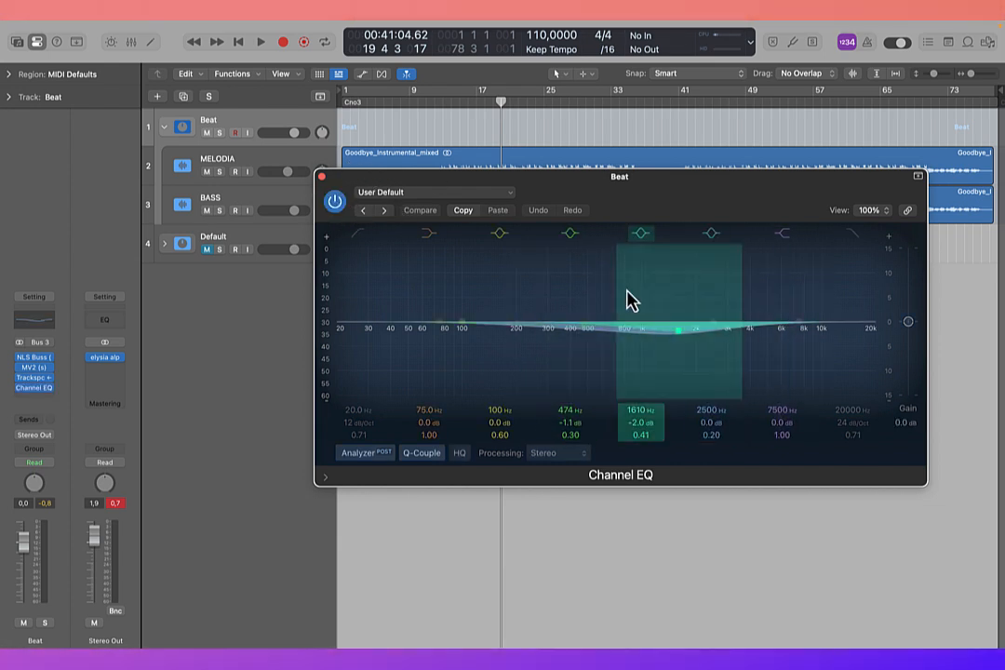
Step: Unmute the Default stack, move the Channel EQ window clear of the tracks, play the full mix, and close the EQ
left_click(209, 252)
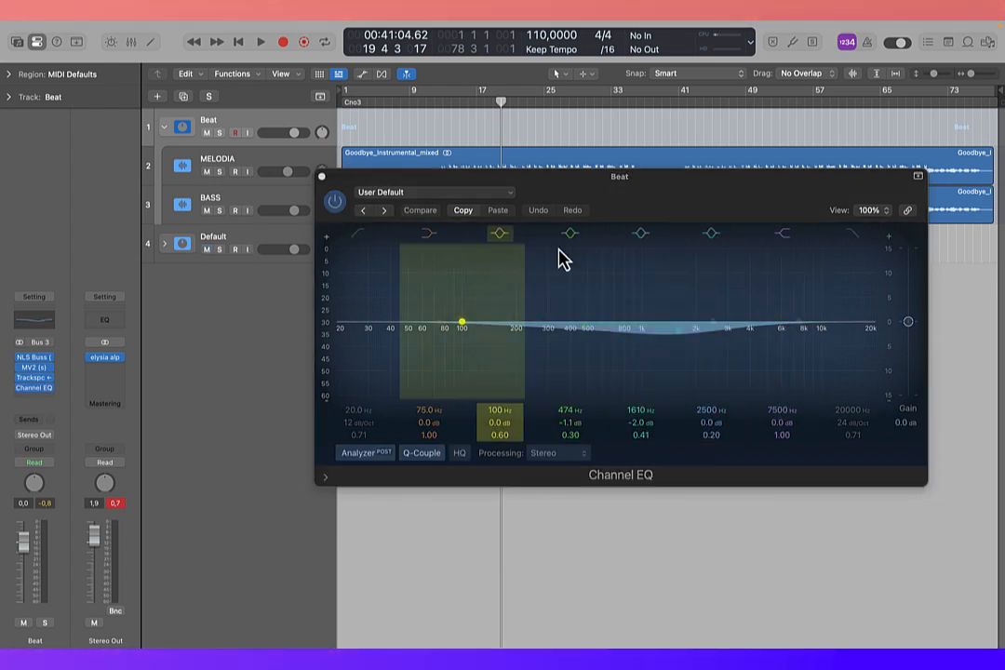
left_click_drag(650, 199, 640, 276)
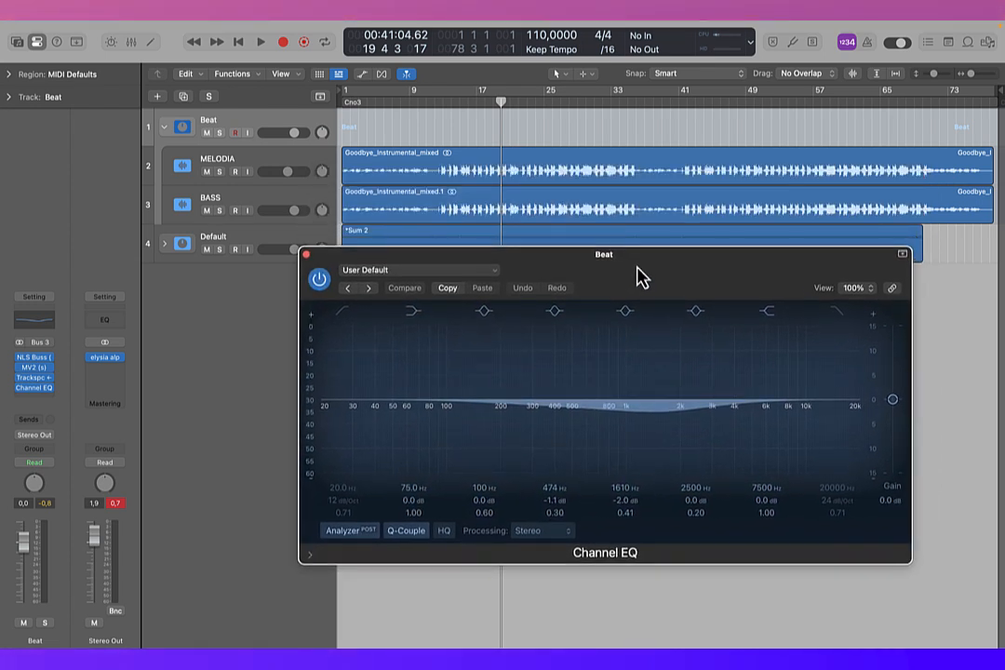
key("space")
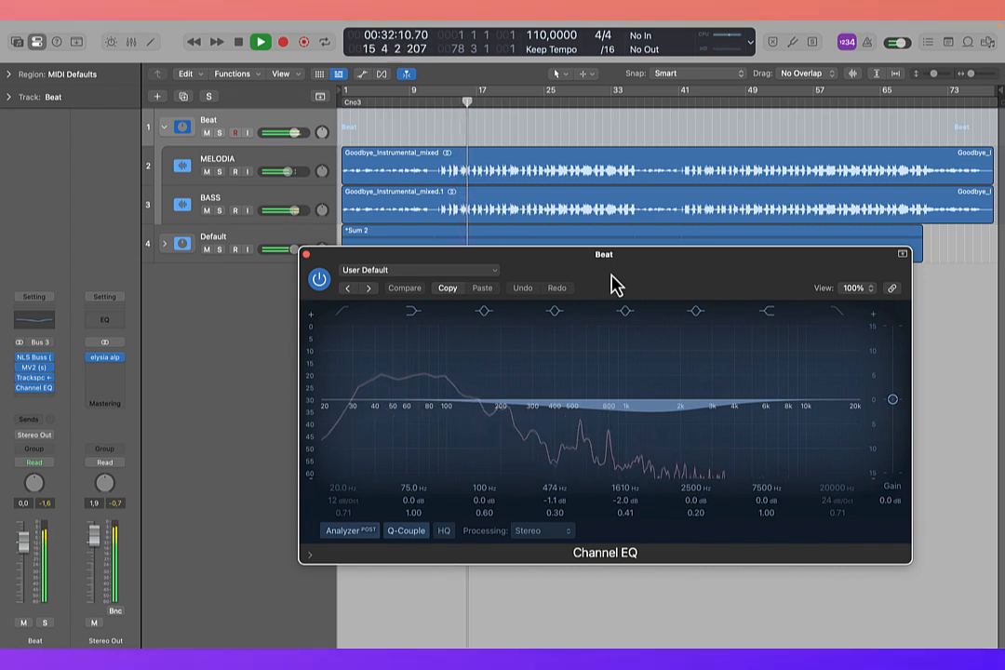
left_click(306, 253)
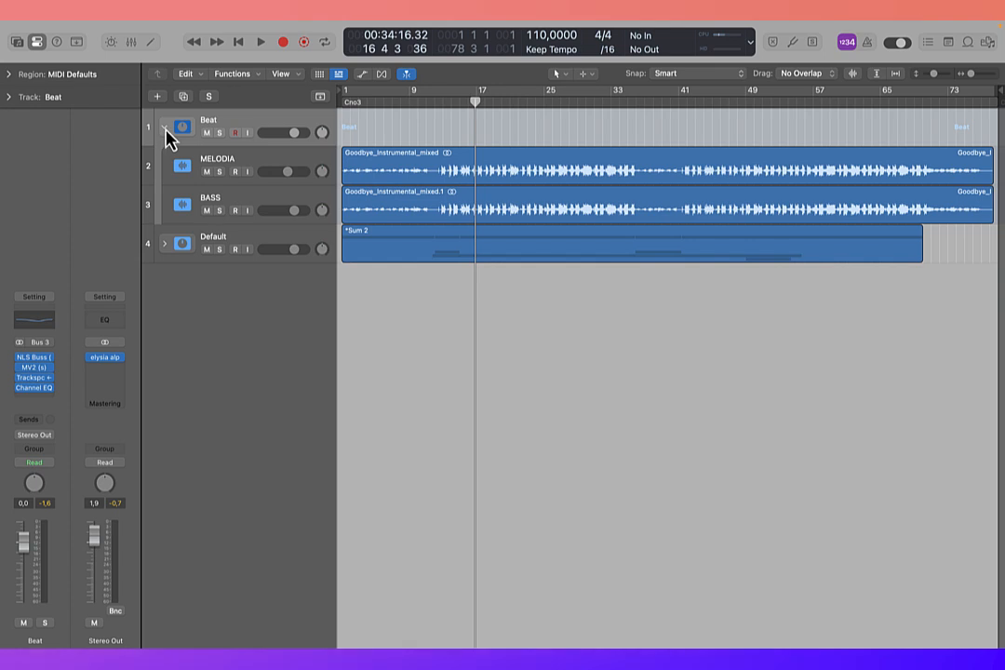
Step: Collapse the Beat stack, expand the vocal stack below it, and rename that stack VOCAL
left_click(165, 128)
left_click(164, 170)
double_click(233, 159)
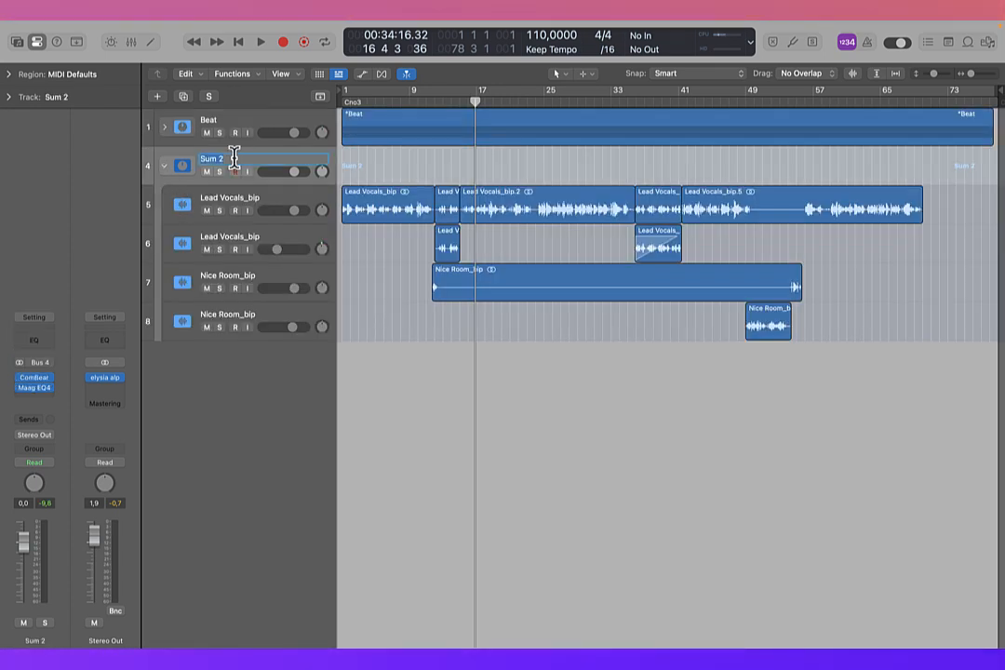
type("VOCAL")
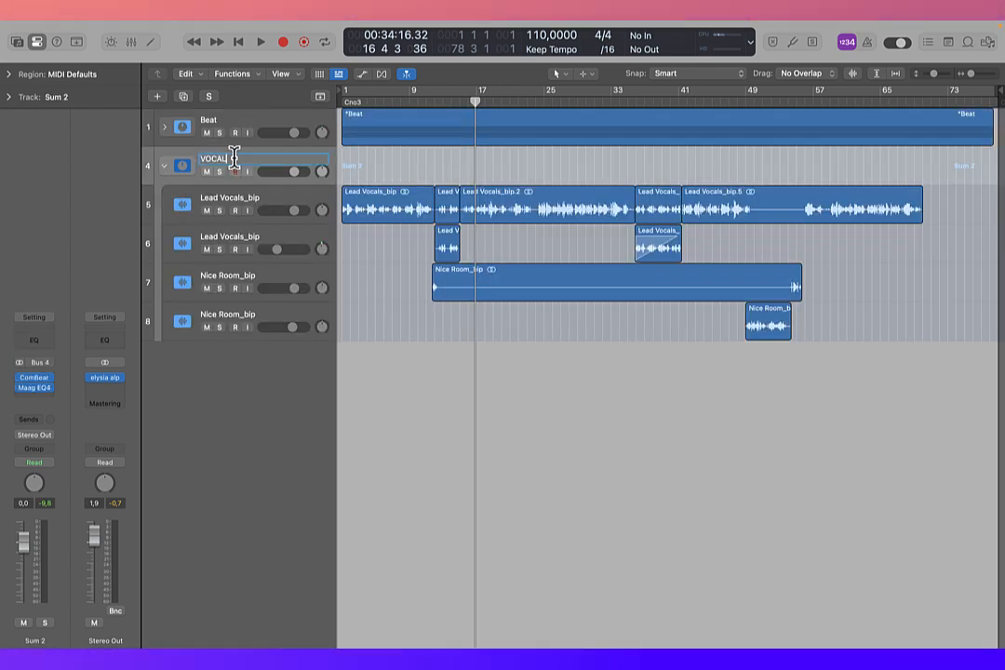
key("Return")
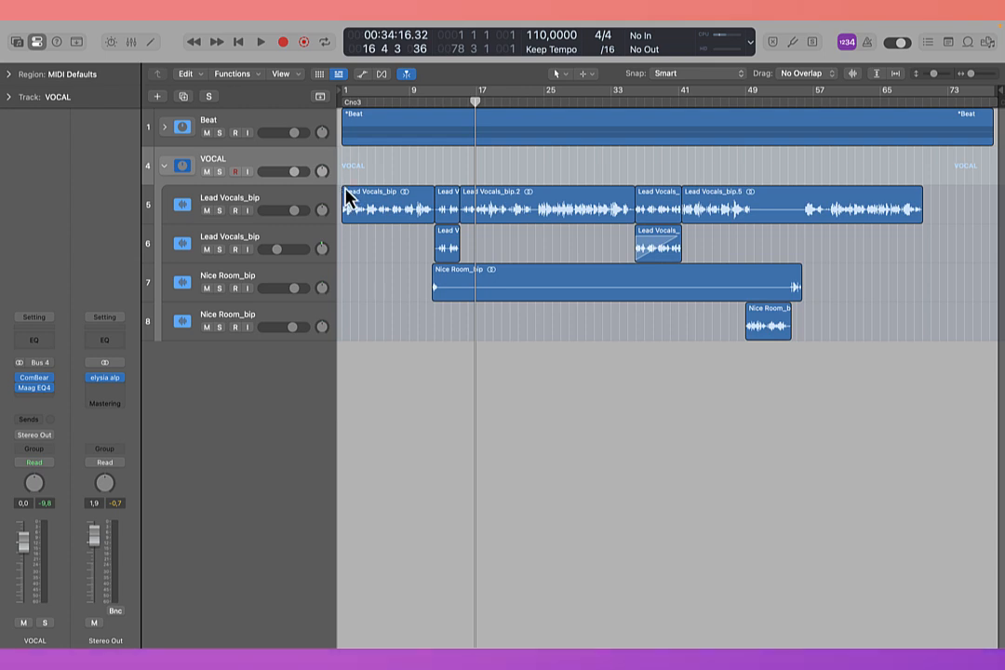
Step: Return the playhead to bar 1, select the first Lead Vocals_bip track, and play the song until about bar 13
left_click_drag(475, 103, 343, 104)
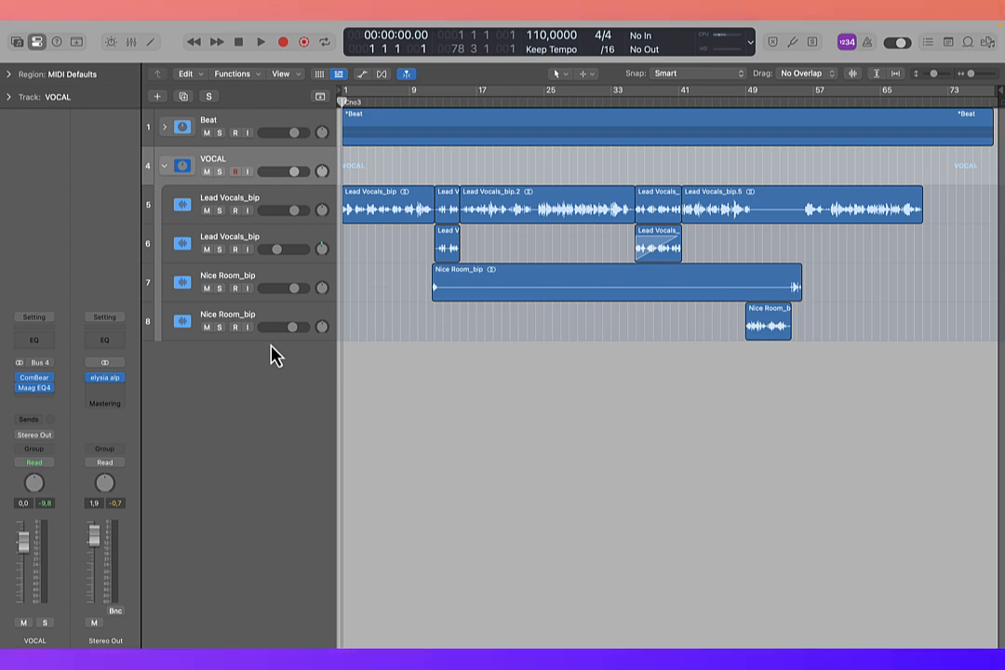
left_click(273, 212)
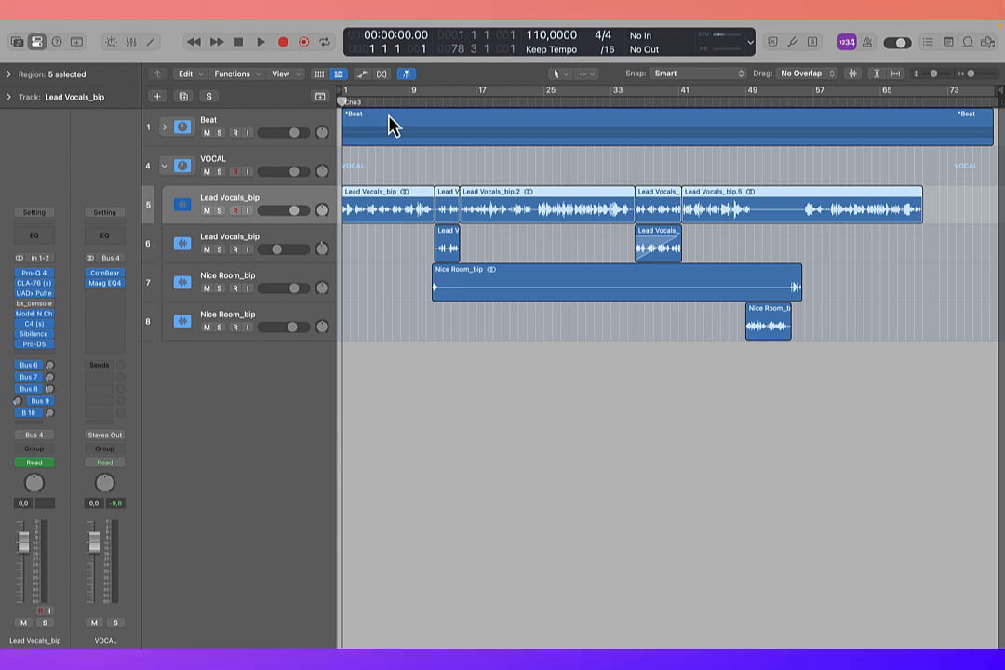
key("space")
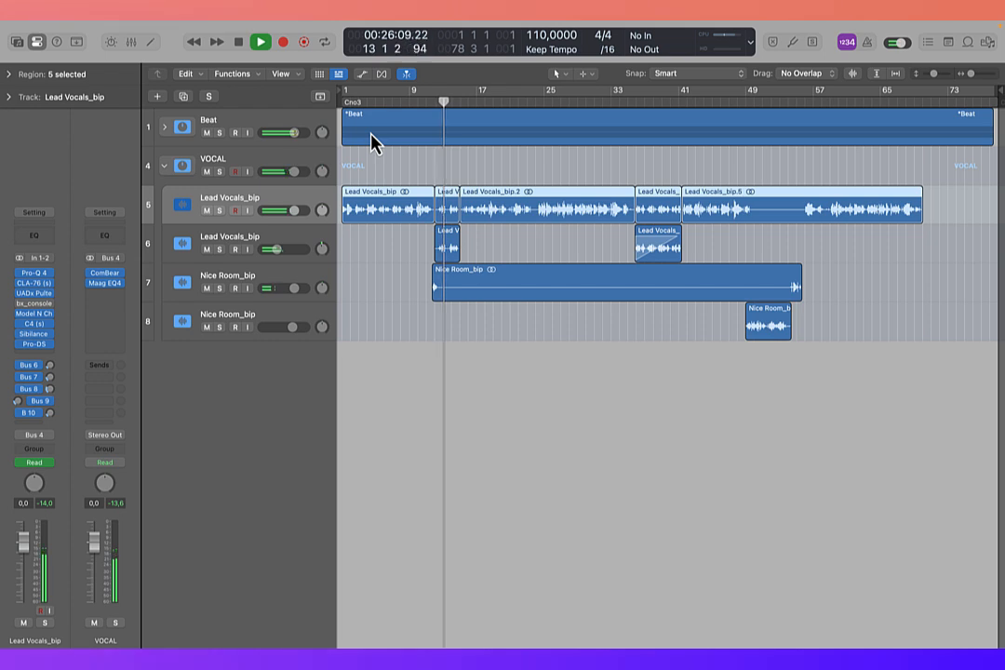
key("space")
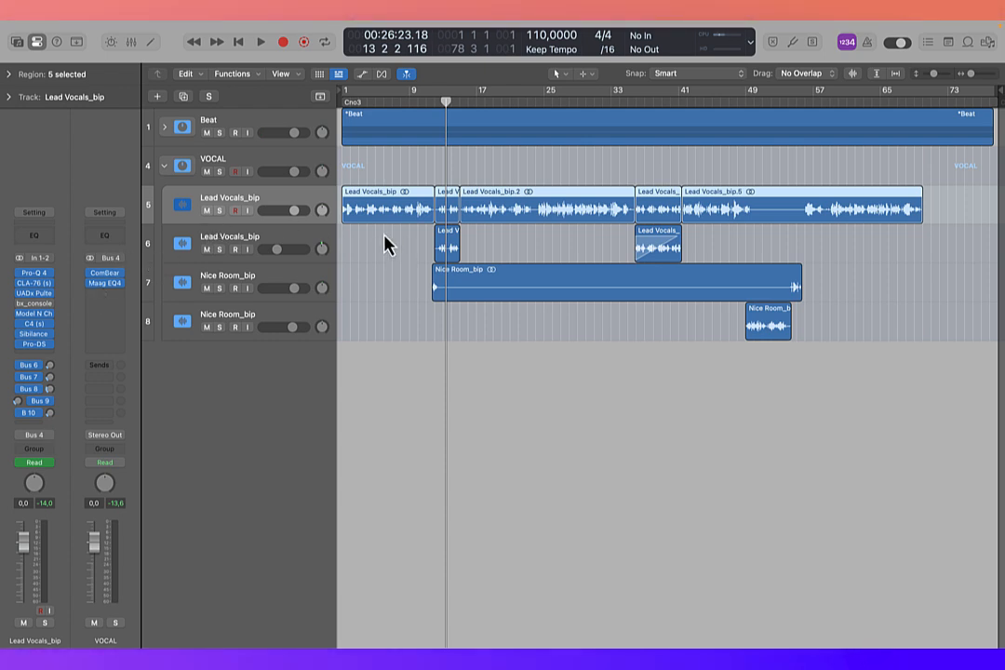
Step: Show track automation and play from bar 35 to about bar 42 to hear the lead vocal's send automation
key("a")
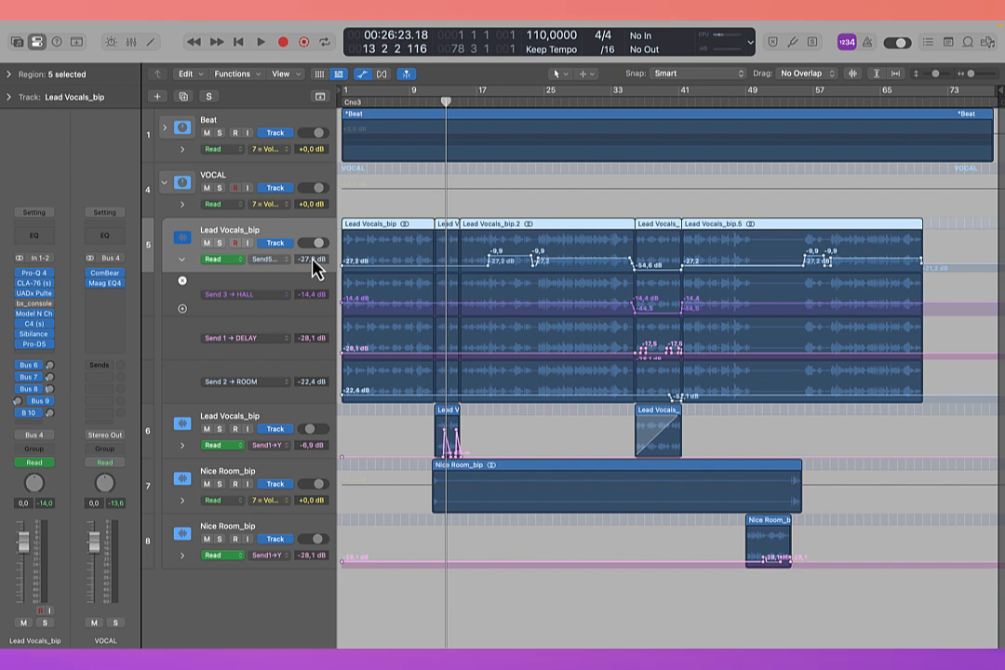
left_click_drag(448, 116, 390, 141)
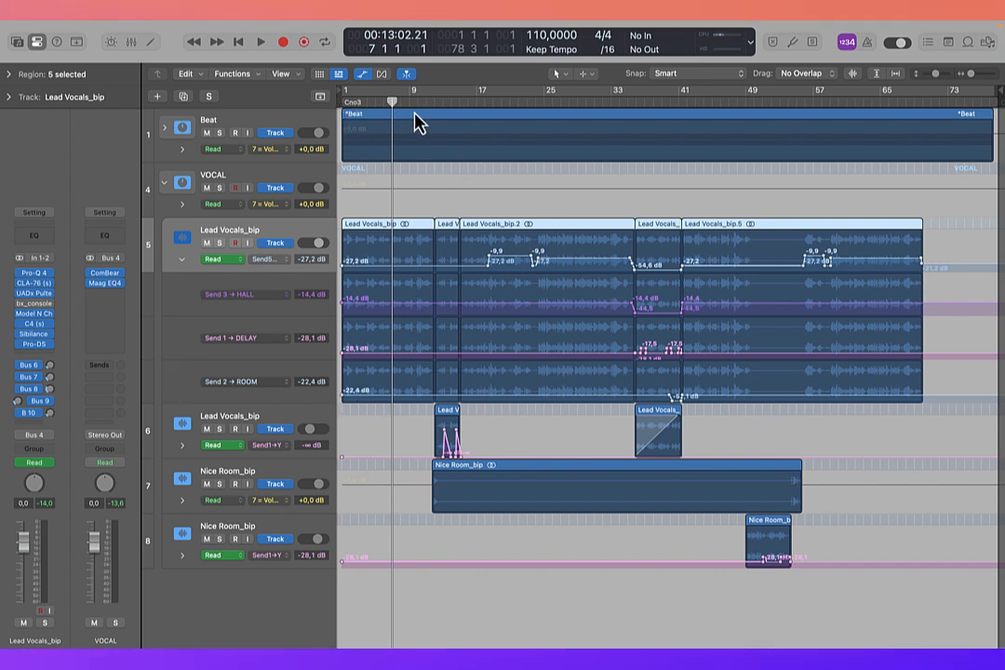
left_click_drag(385, 101, 627, 133)
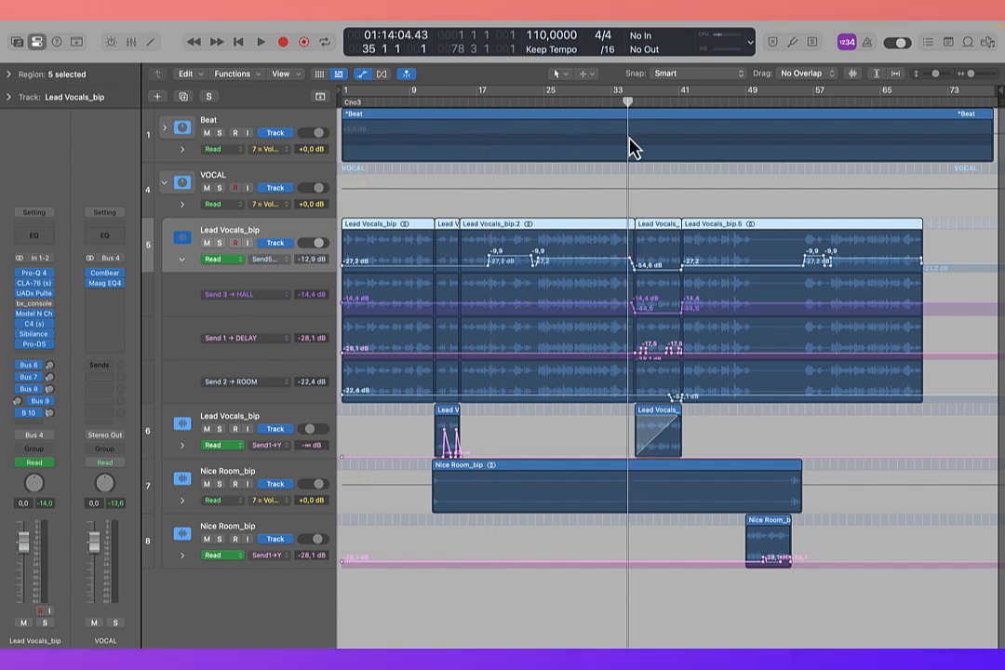
key("space")
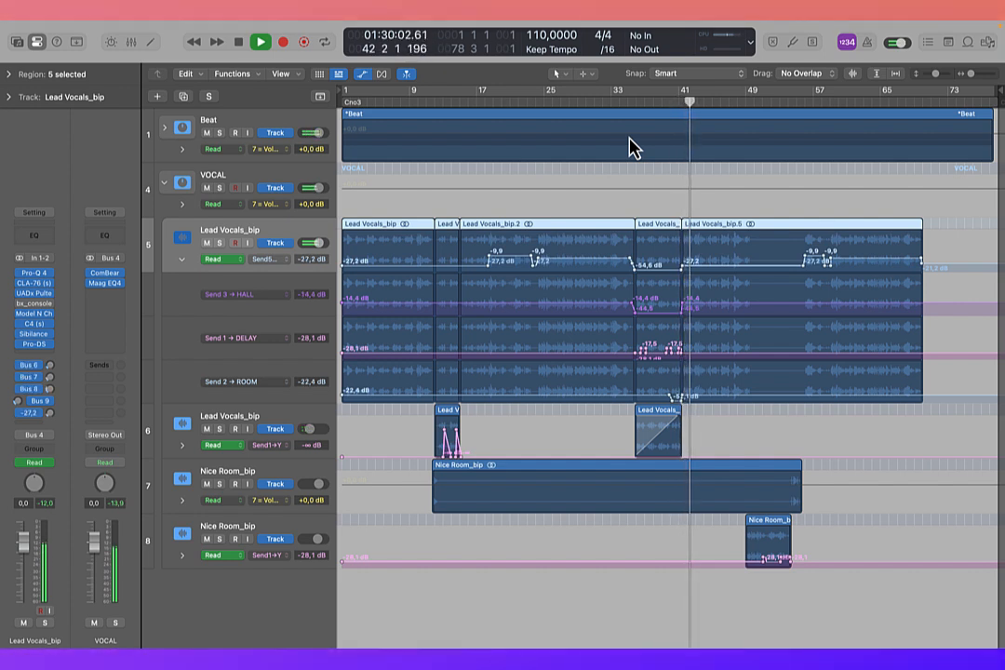
key("space")
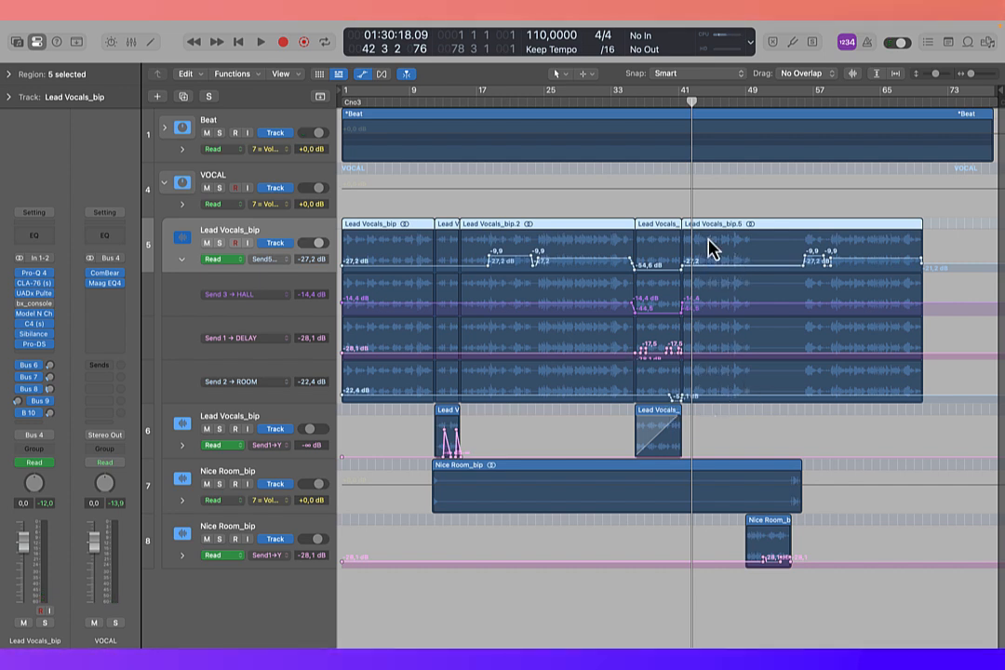
Step: Mute the Beat stack and play the vocals alone from bar 35 to hear the automated sends
left_click_drag(690, 101, 634, 117)
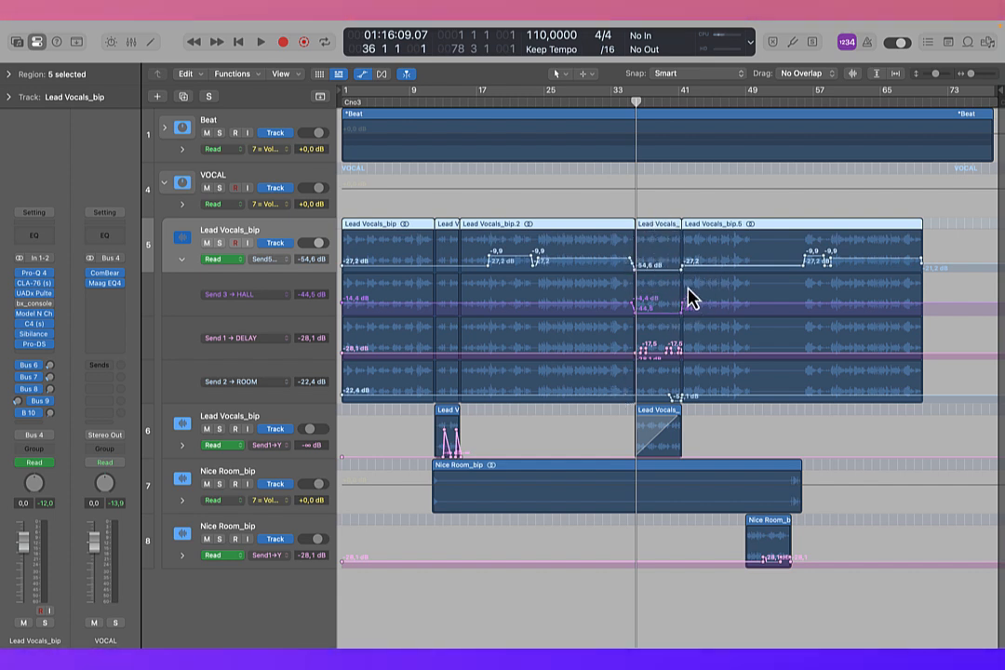
left_click_drag(639, 102, 623, 110)
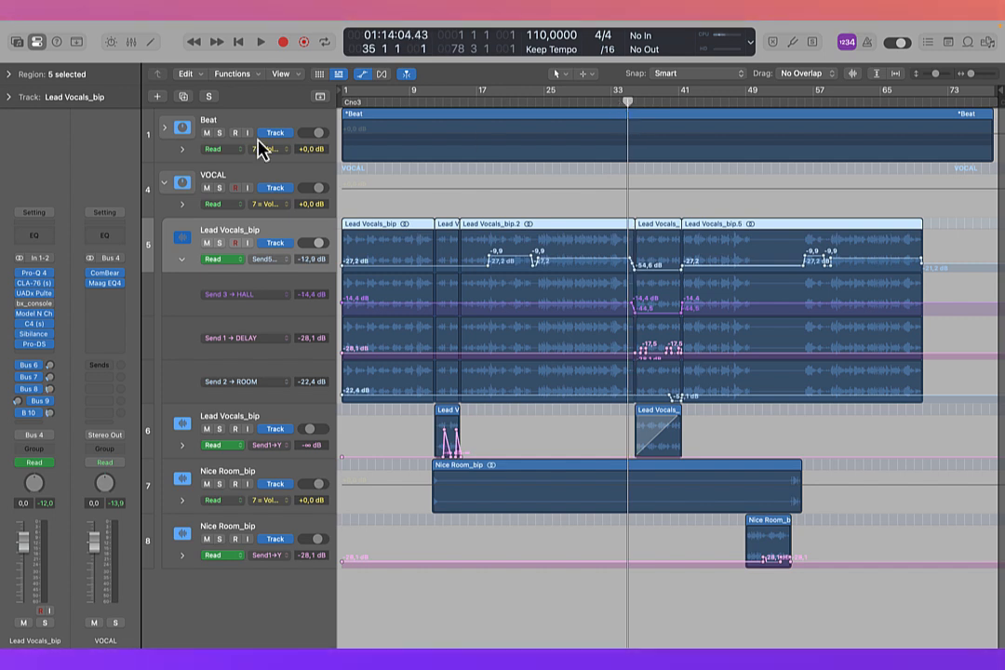
left_click(206, 134)
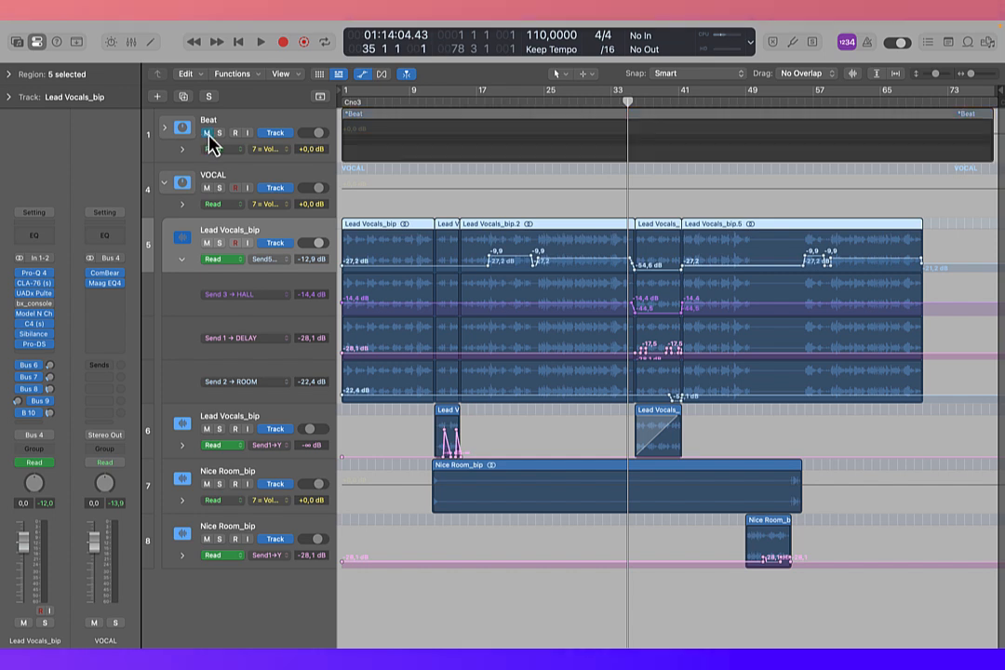
key("space")
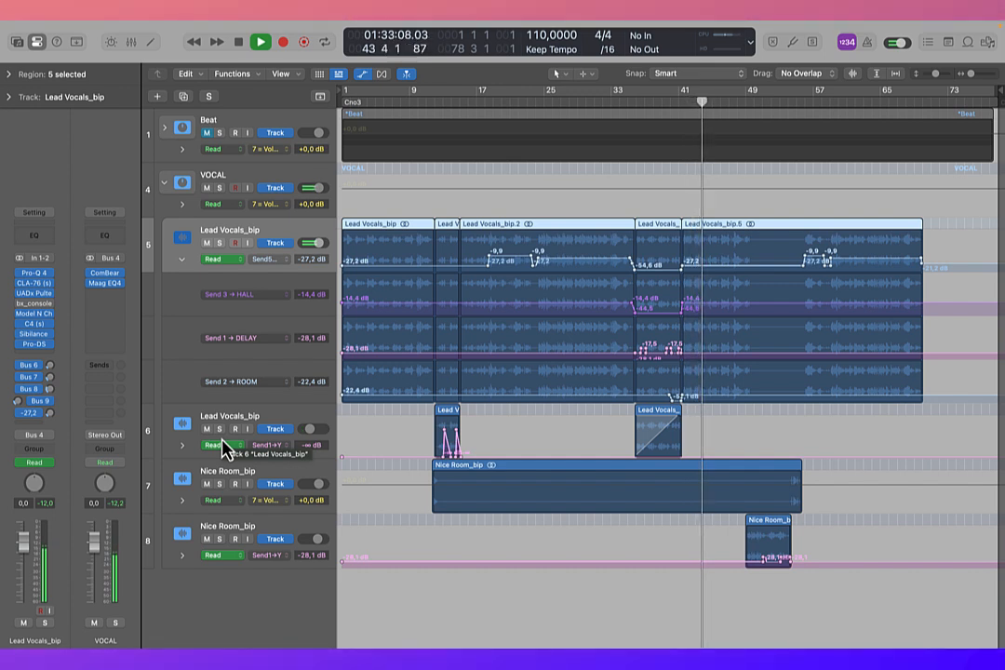
key("space")
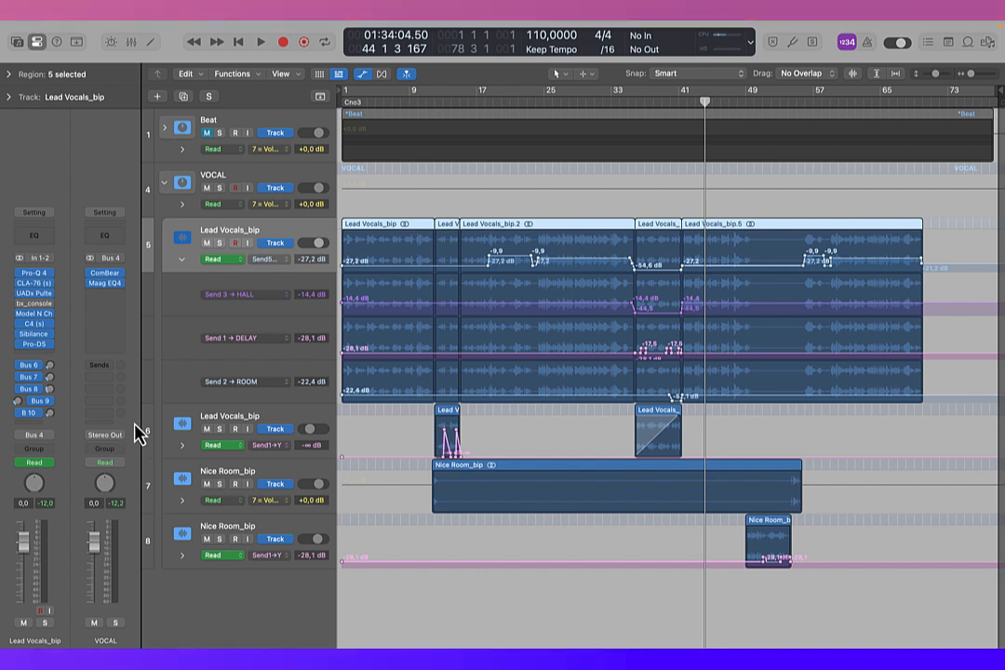
Step: Unmute the Beat stack, replay the automated section with the full mix, and hide track automation
left_click(208, 133)
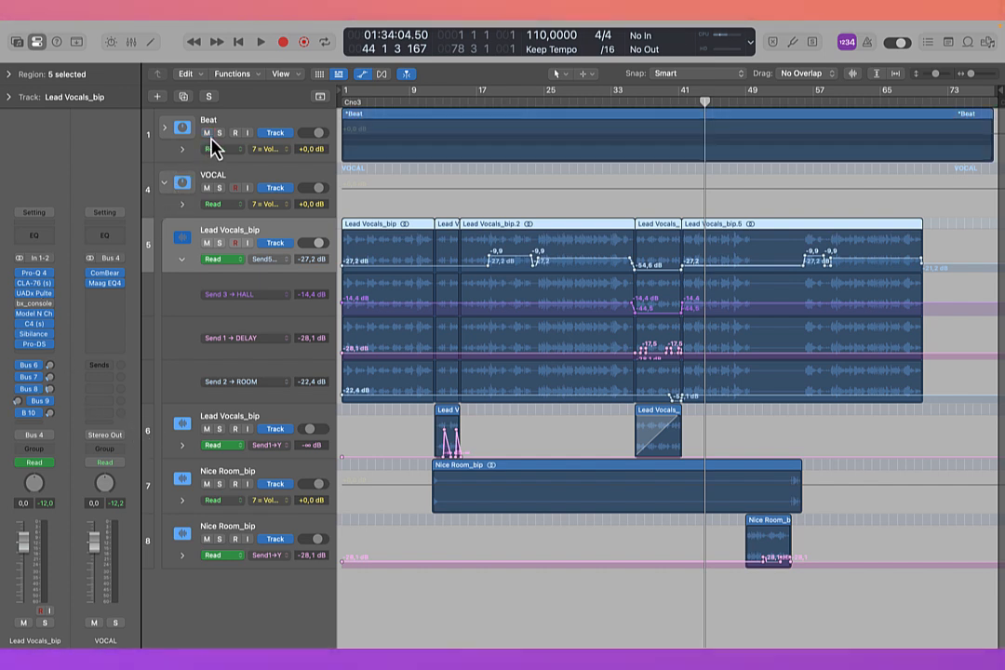
key("space")
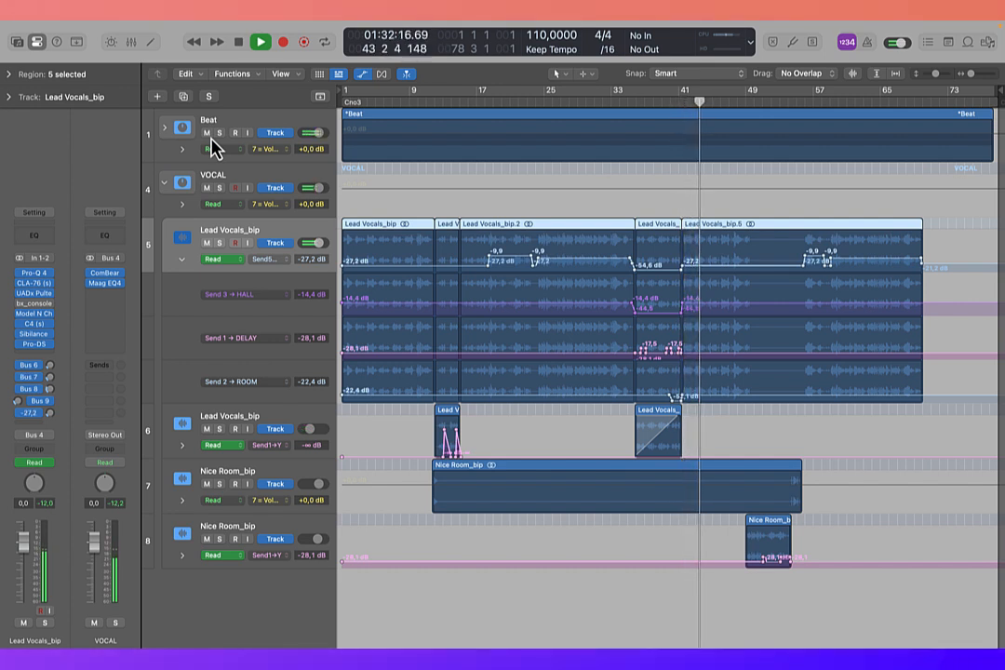
key("space")
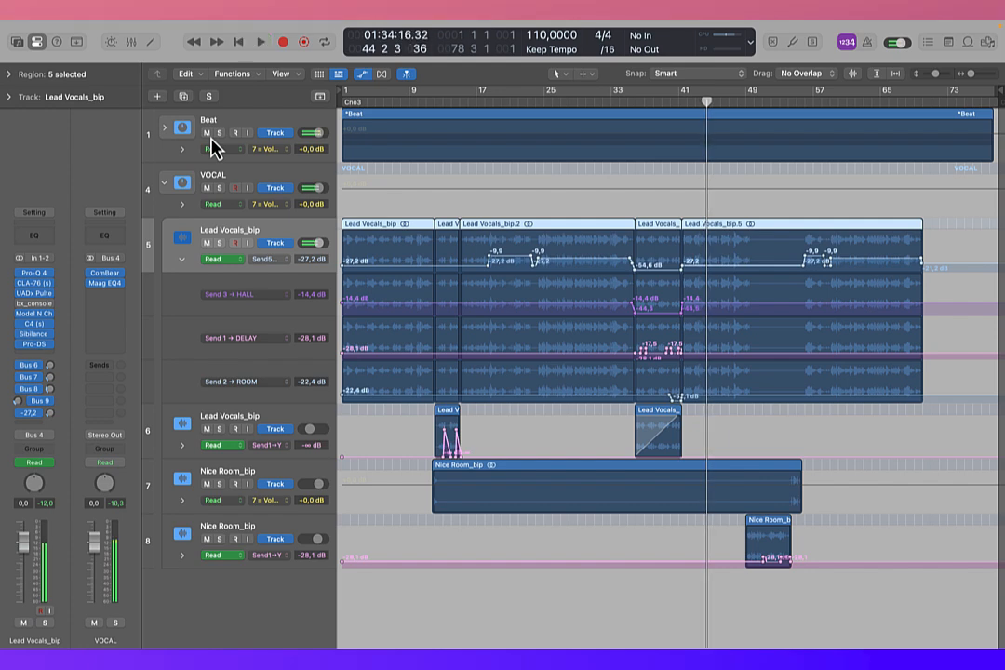
key("a")
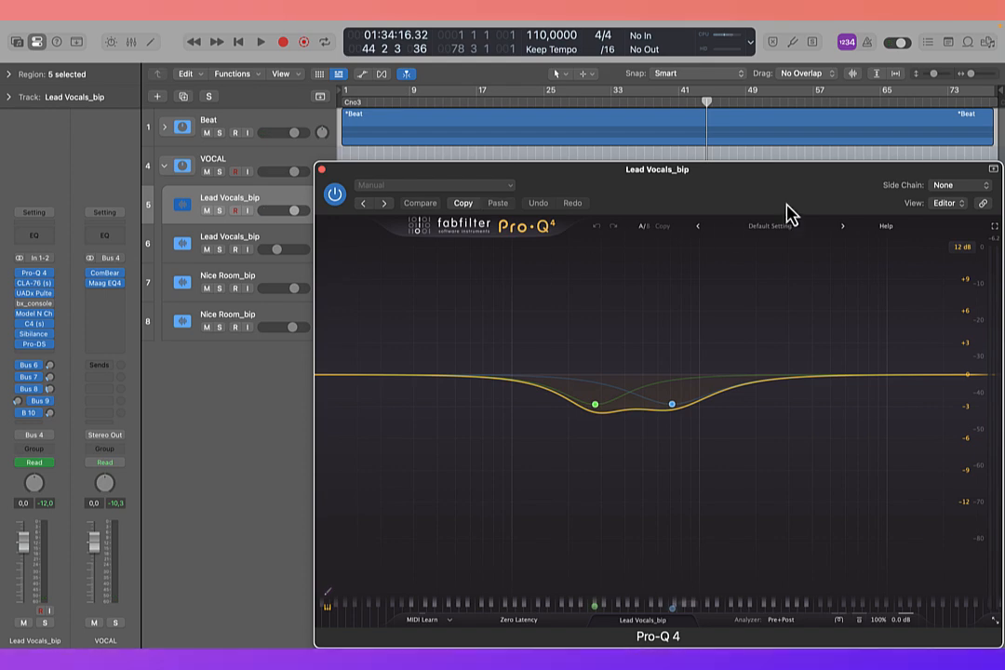
Step: Open Pro-Q 4 on the first Lead Vocals_bip track, inspect its higher-frequency cut band, and move the window clear of the arrangement
left_click_drag(787, 206, 702, 149)
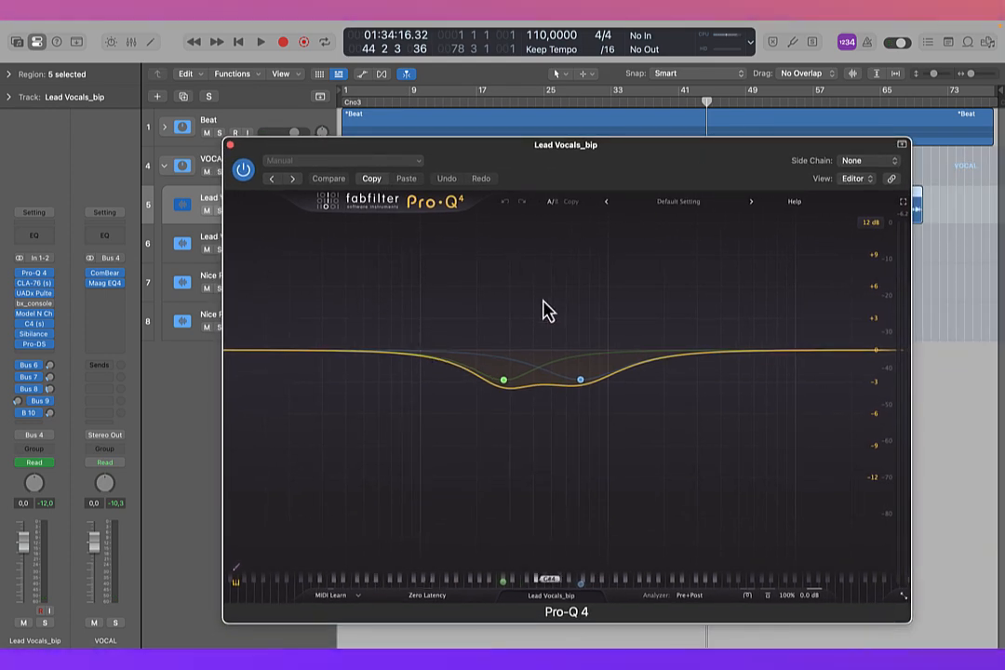
left_click(600, 381)
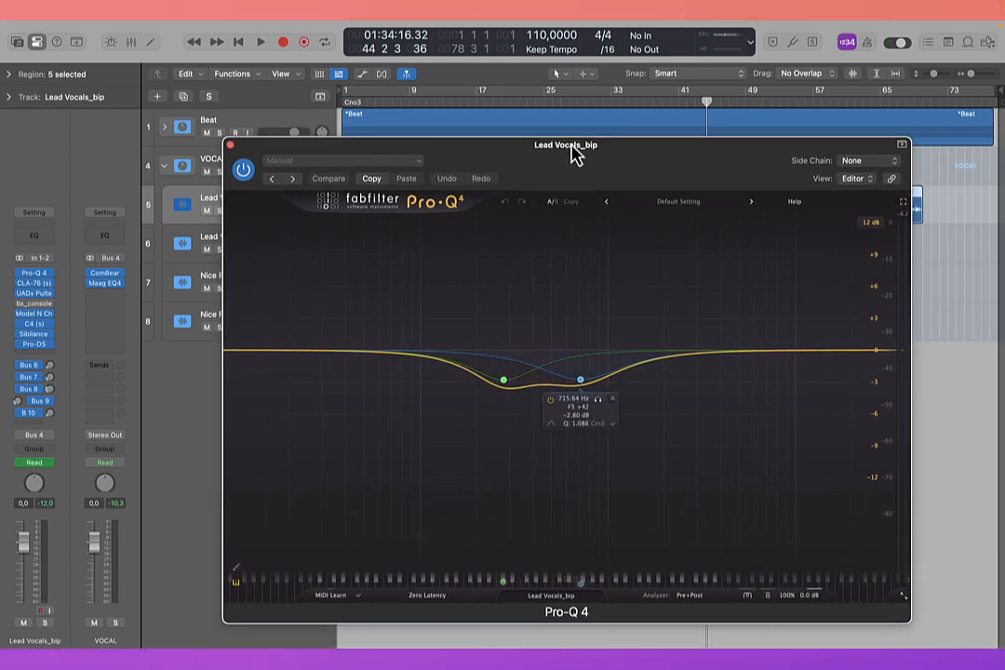
left_click_drag(574, 154, 612, 254)
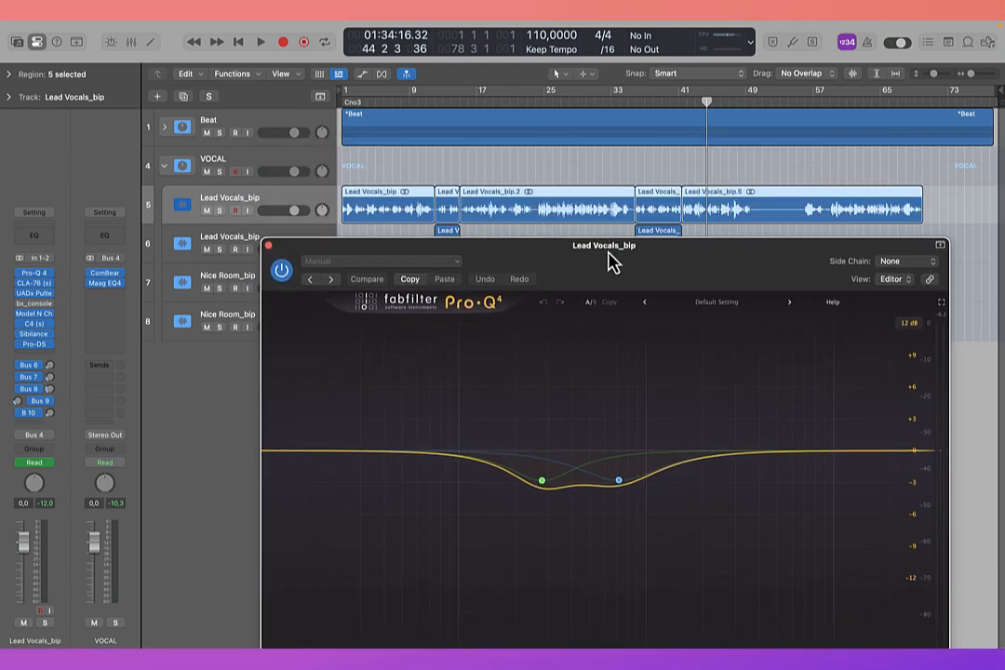
Step: Set the playhead to bar 15, solo the lead vocal, and bypass its sends, its plug-ins except Pro-Q 4, and the VOCAL stack's plug-ins
left_click(460, 104)
left_click_drag(544, 281, 537, 254)
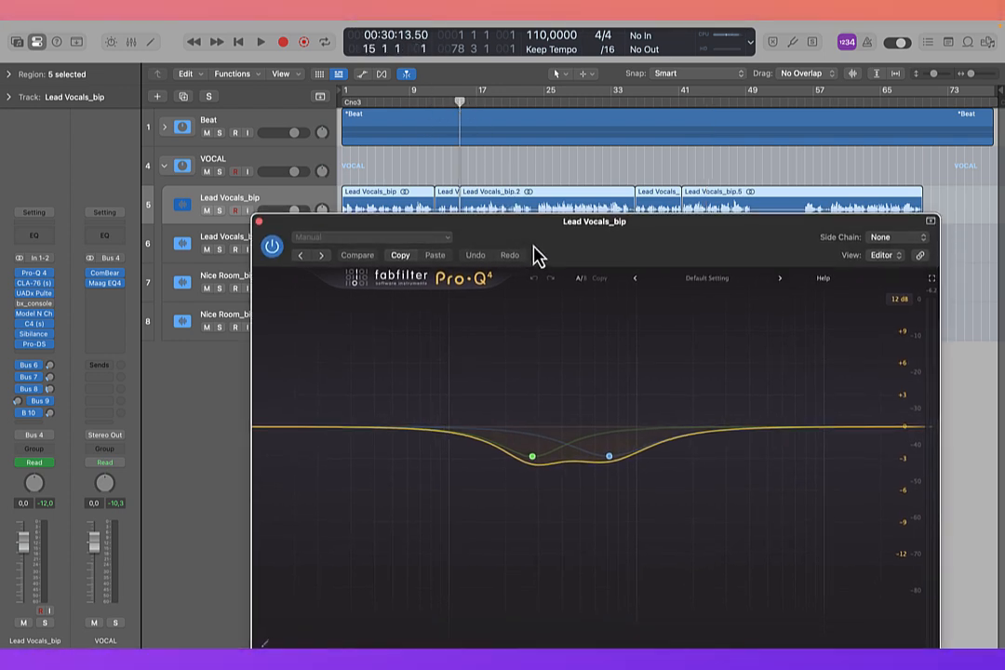
left_click(221, 210)
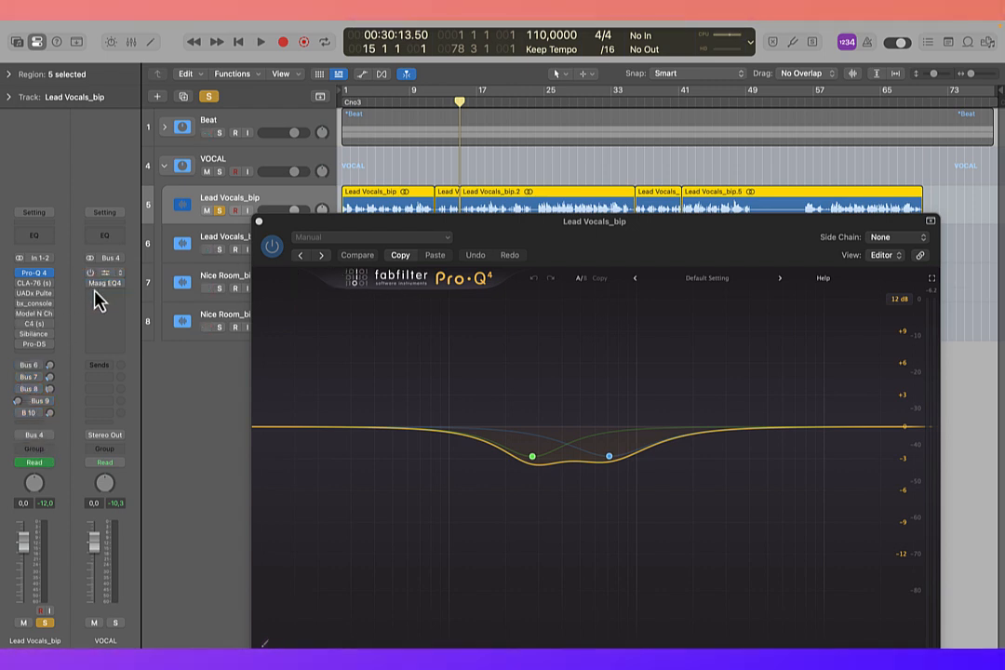
left_click_drag(558, 216, 558, 199)
Step: Play the soloed lead vocal from bar 15, bypass and re-enable Pro-Q 4 to compare the sound, and close the plug-in
key("space")
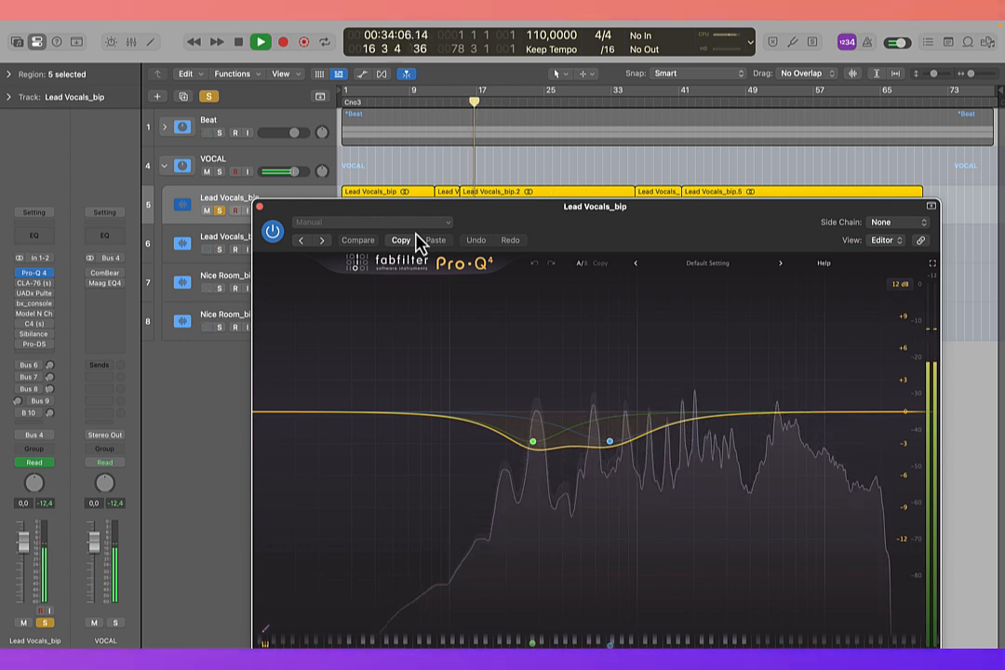
left_click(273, 232)
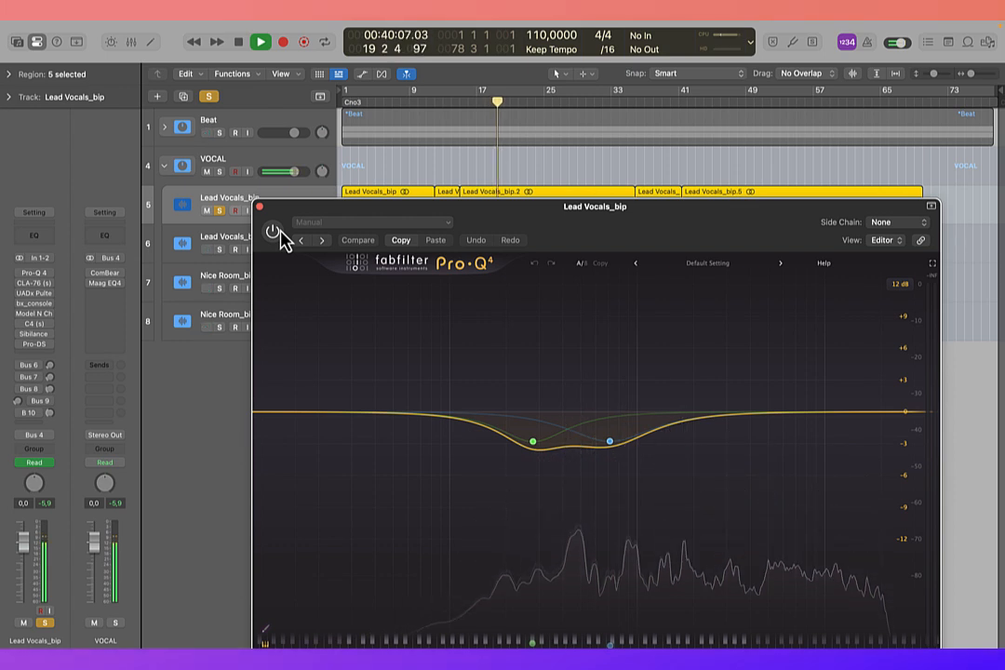
left_click(273, 232)
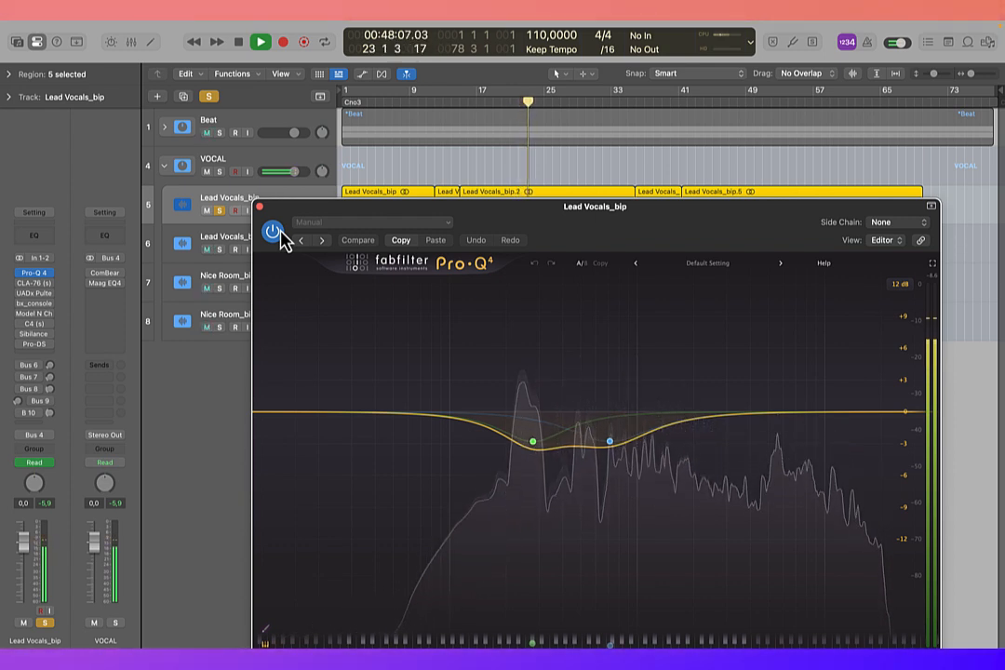
key("space")
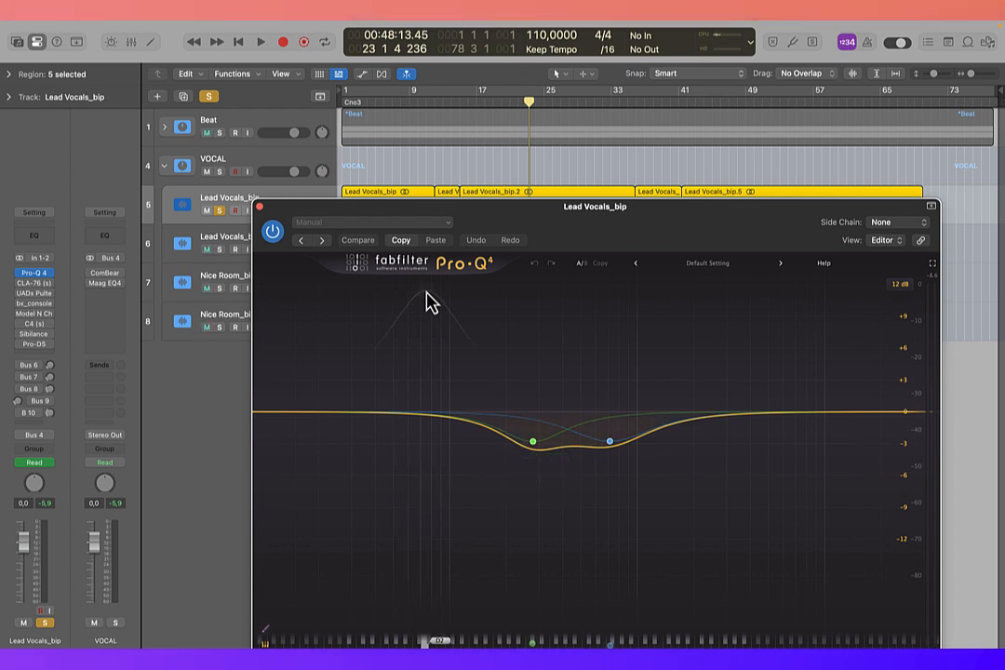
left_click(259, 206)
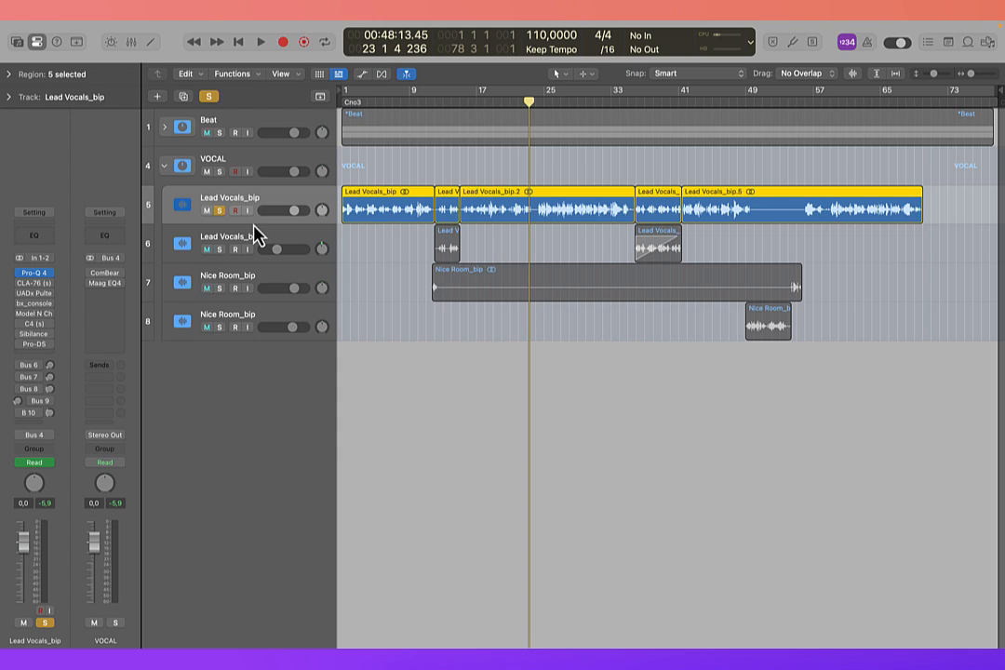
Step: Open CLA-76 on the first Lead Vocals_bip track, move its window clear of the track, and enable the compressor while playing the soloed vocal
left_click(42, 284)
left_click_drag(628, 193, 651, 261)
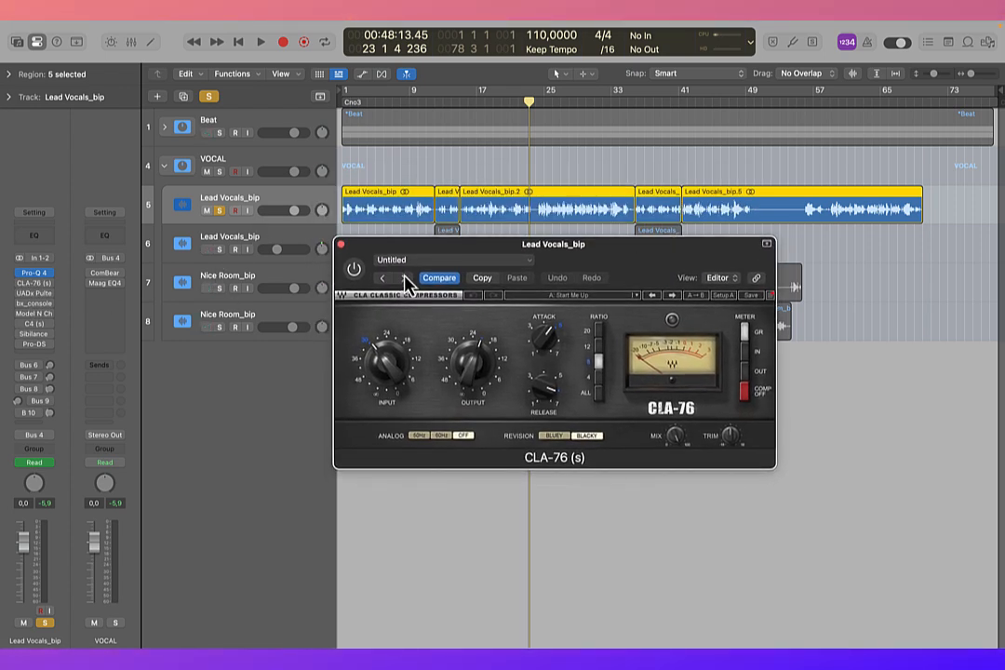
key("space")
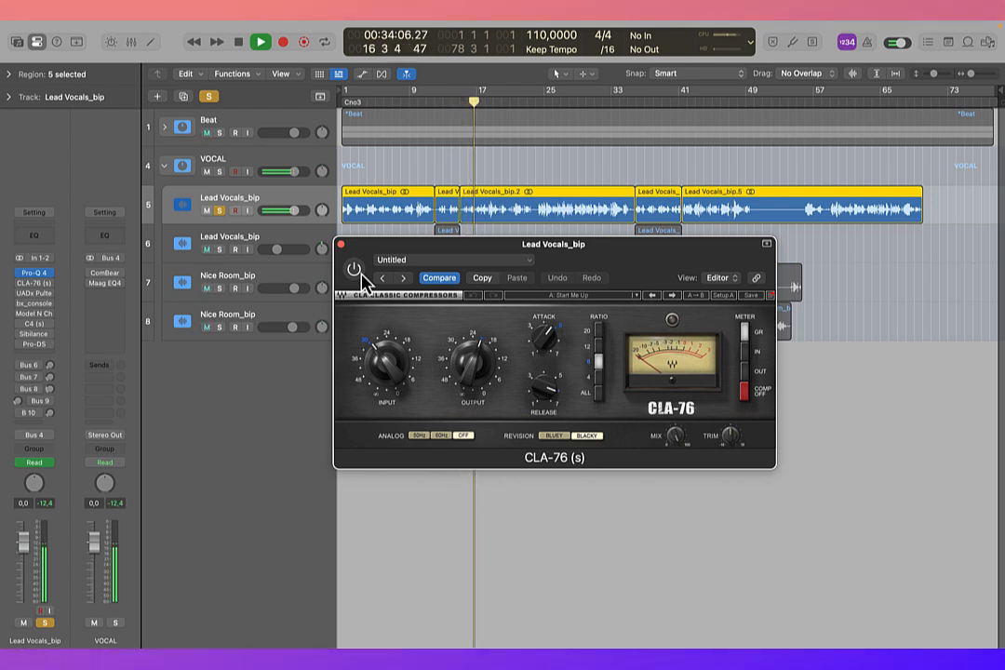
left_click(356, 272)
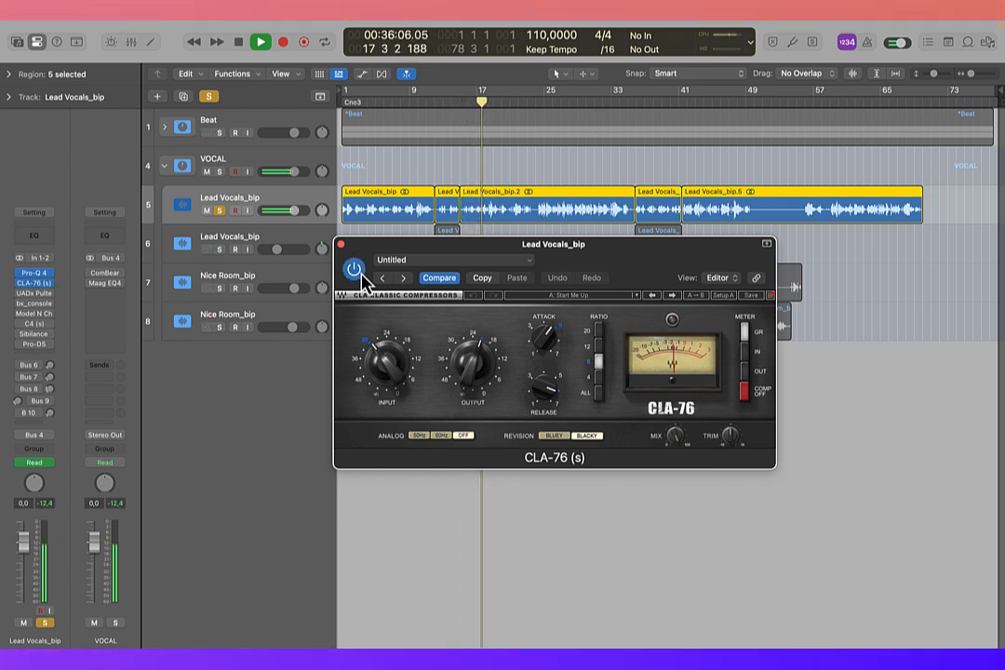
key("space")
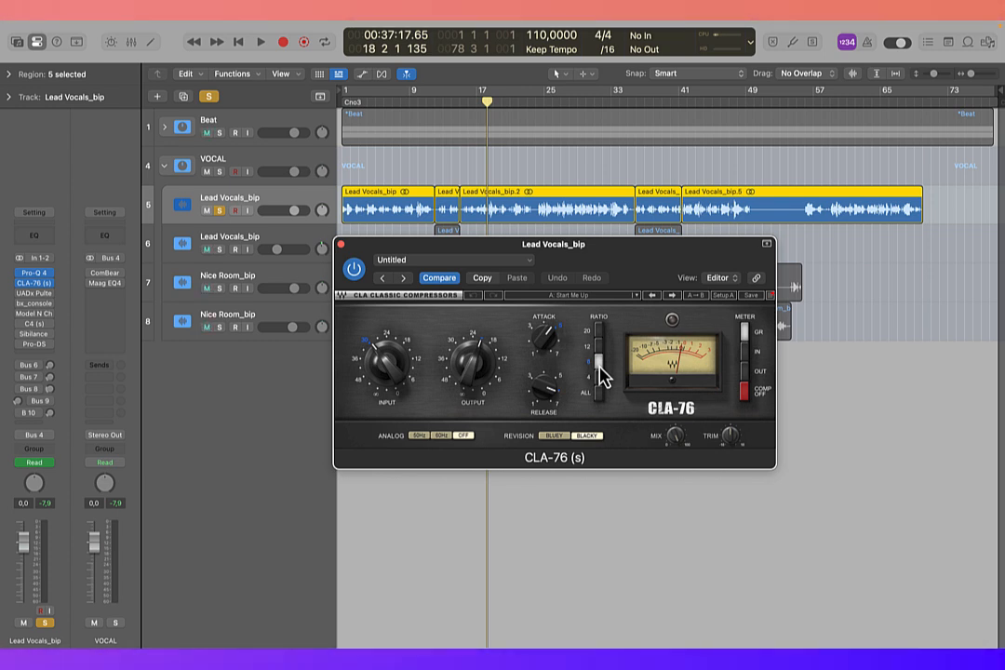
Step: Replay the soloed lead vocal, bypass and re-enable CLA-76 to compare the sound, and close the compressor
key("space")
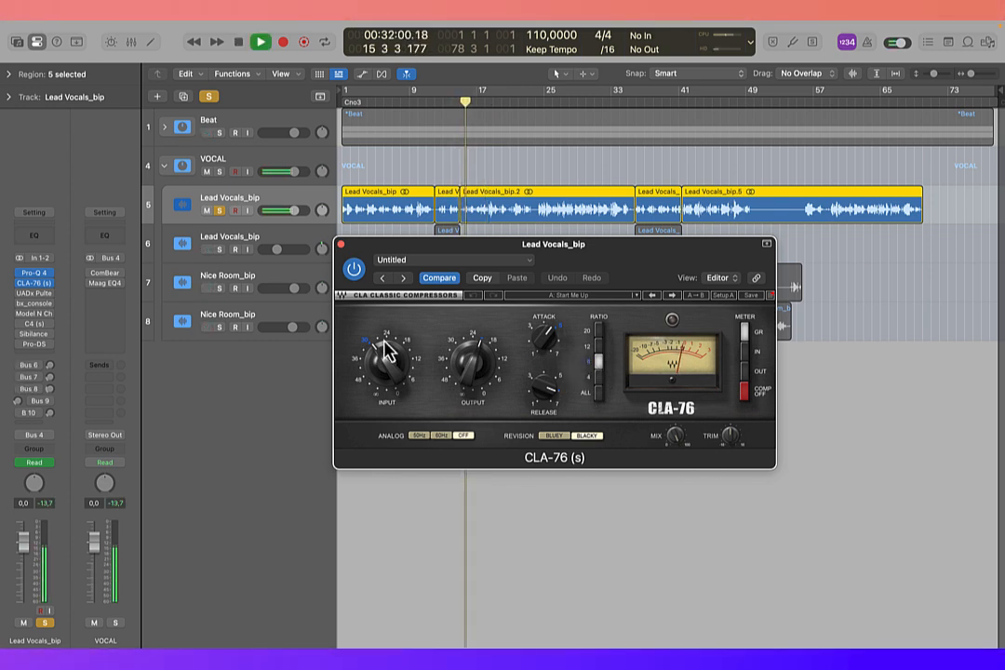
left_click(354, 270)
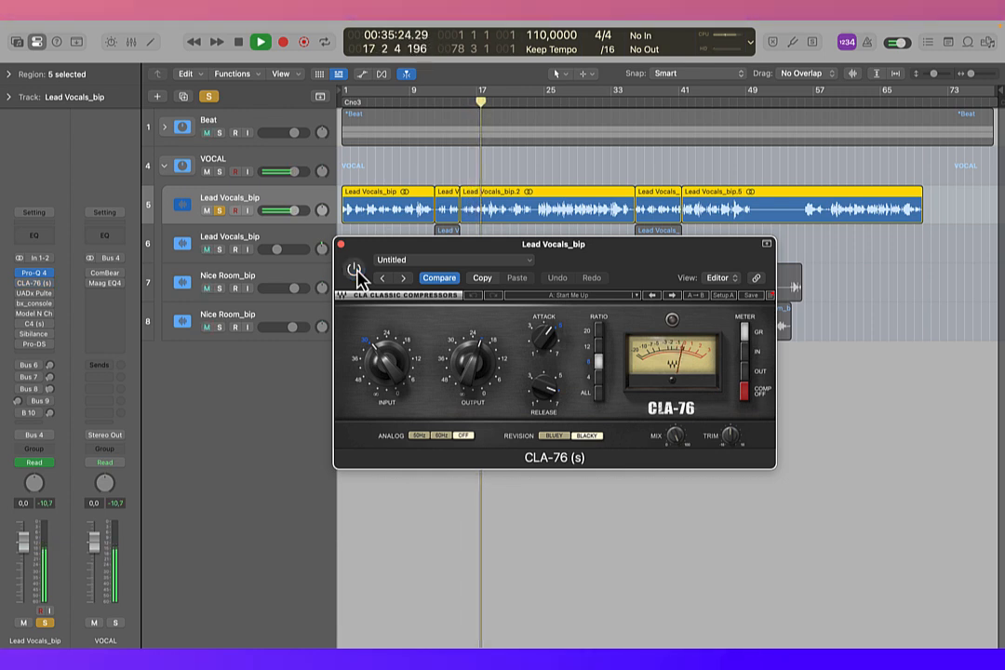
left_click(354, 270)
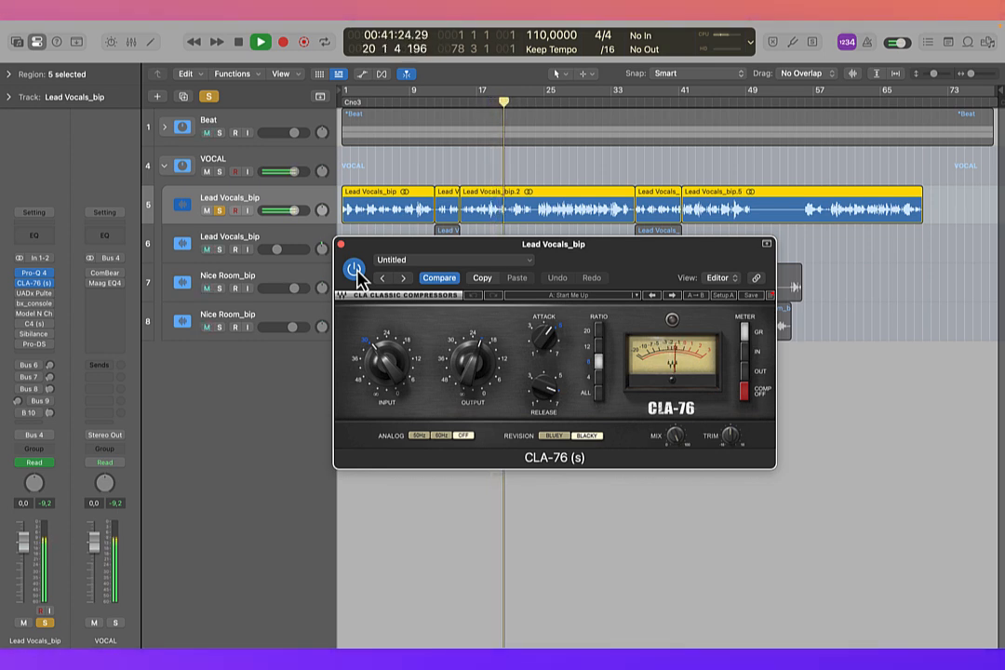
left_click(340, 245)
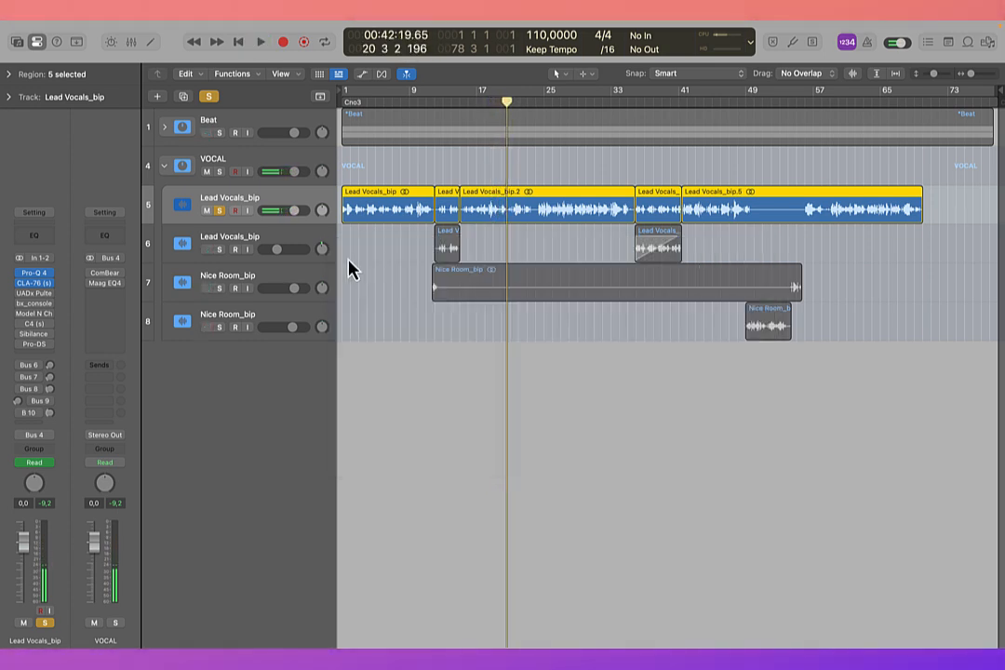
Step: Open and enable UADx Pultec EQP-1A EQ on the lead vocal, move its window off the track, and compare it bypassed and active during playback
left_click(37, 294)
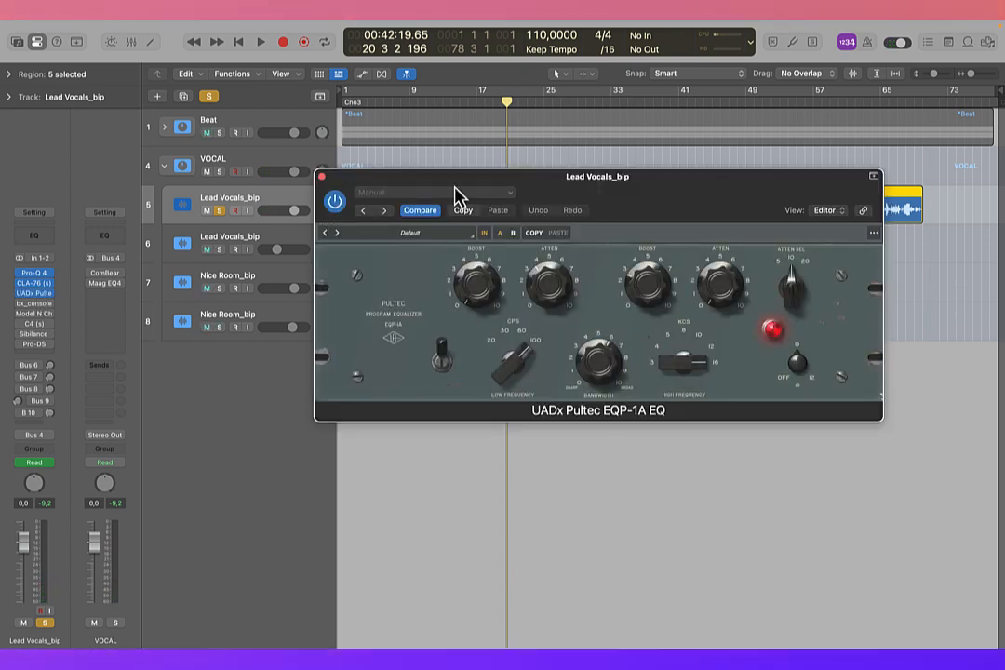
left_click_drag(456, 195, 483, 279)
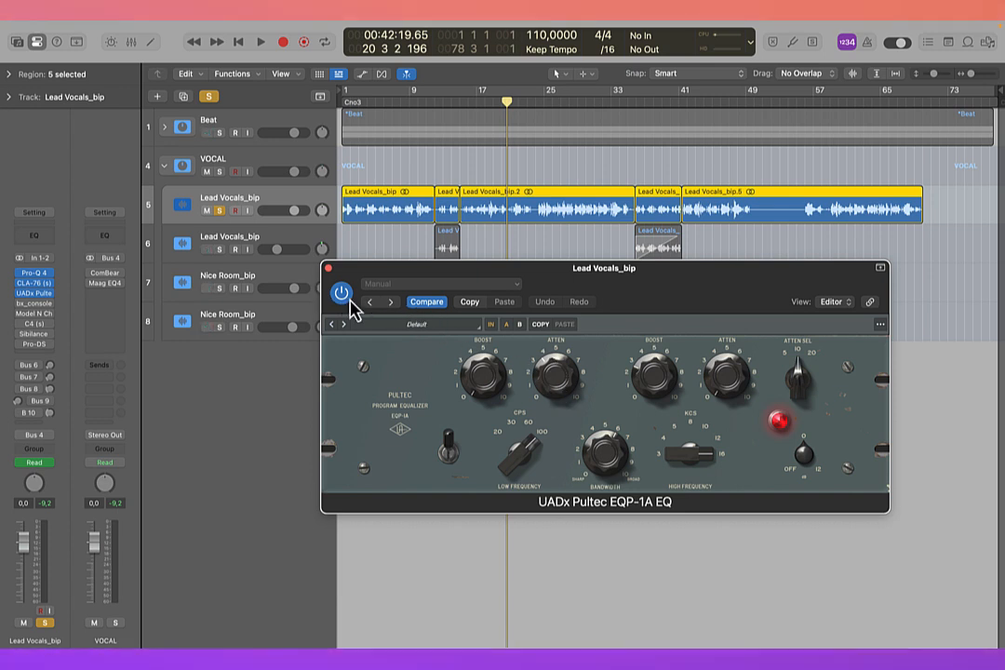
key("space")
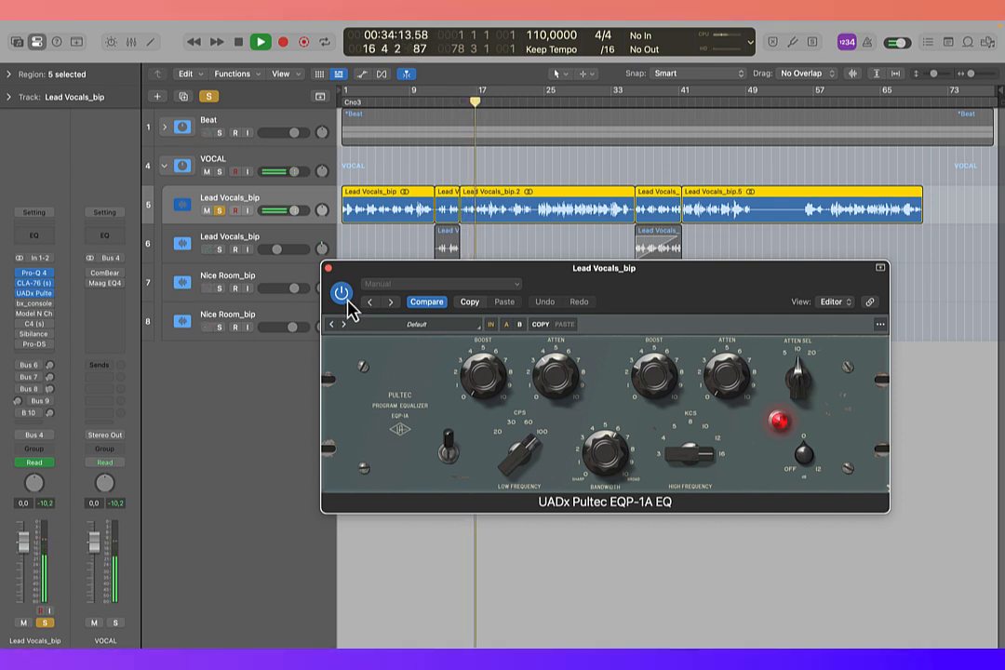
left_click(346, 298)
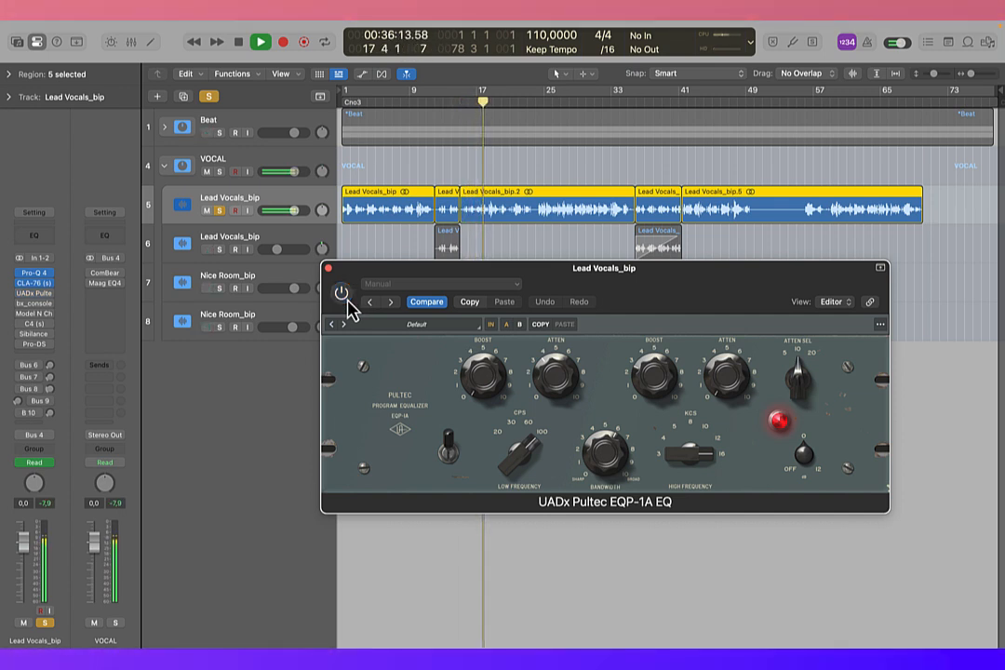
left_click(347, 300)
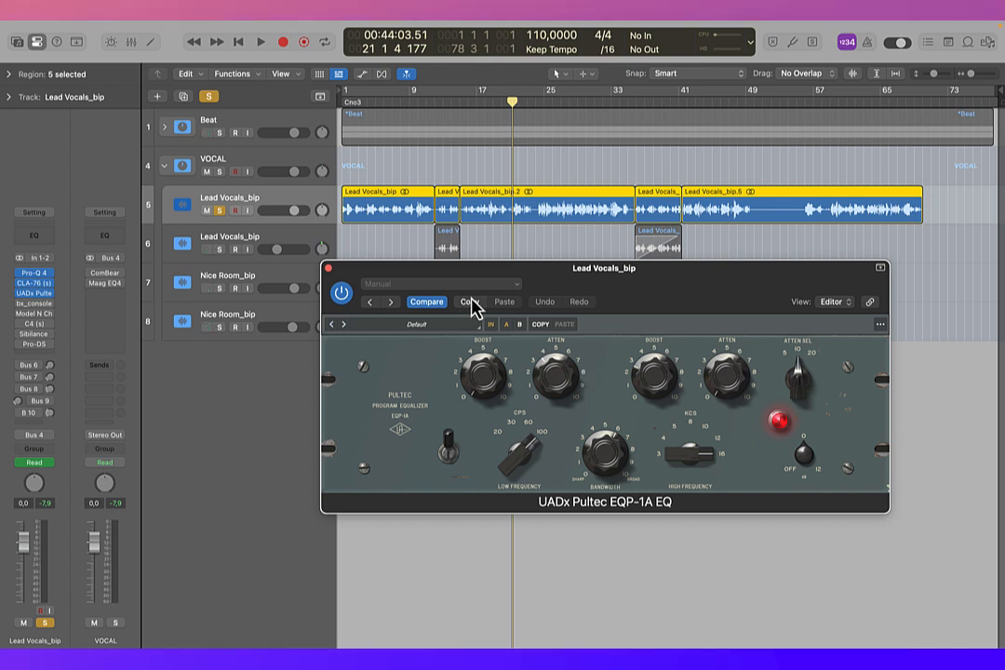
Step: Replay the vocal starting with the Pultec EQ bypassed, alternate it on and off to compare, then stop playback and close the plug-in
left_click(341, 294)
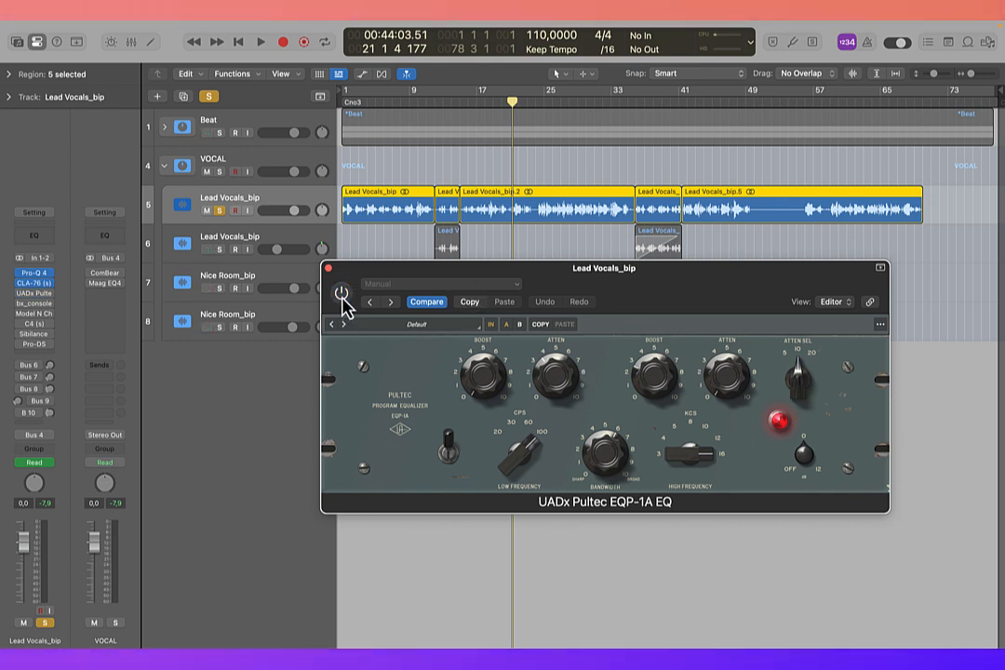
key("space")
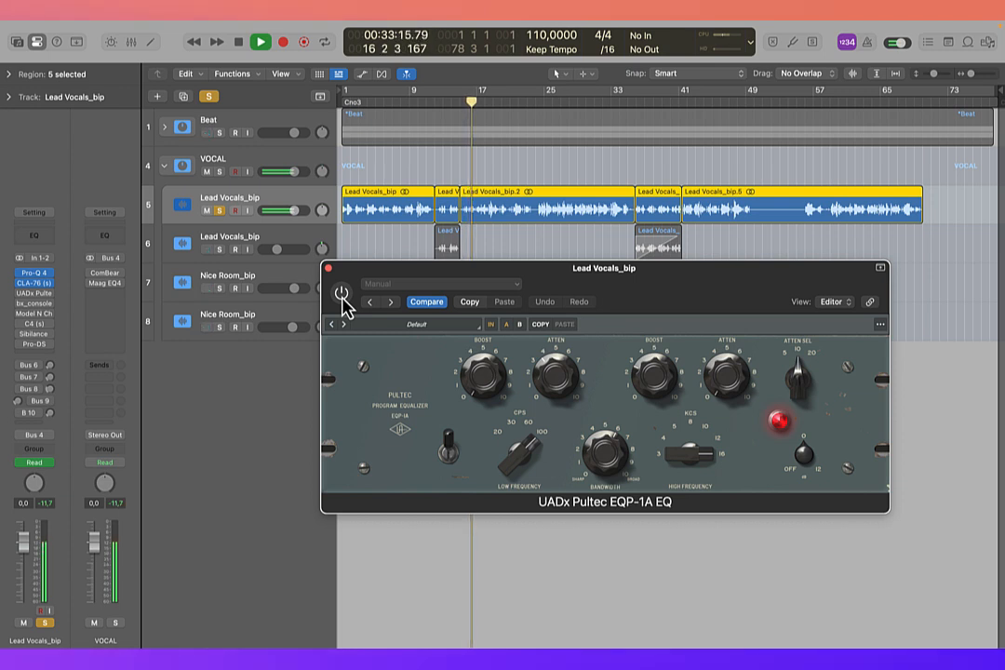
left_click(342, 294)
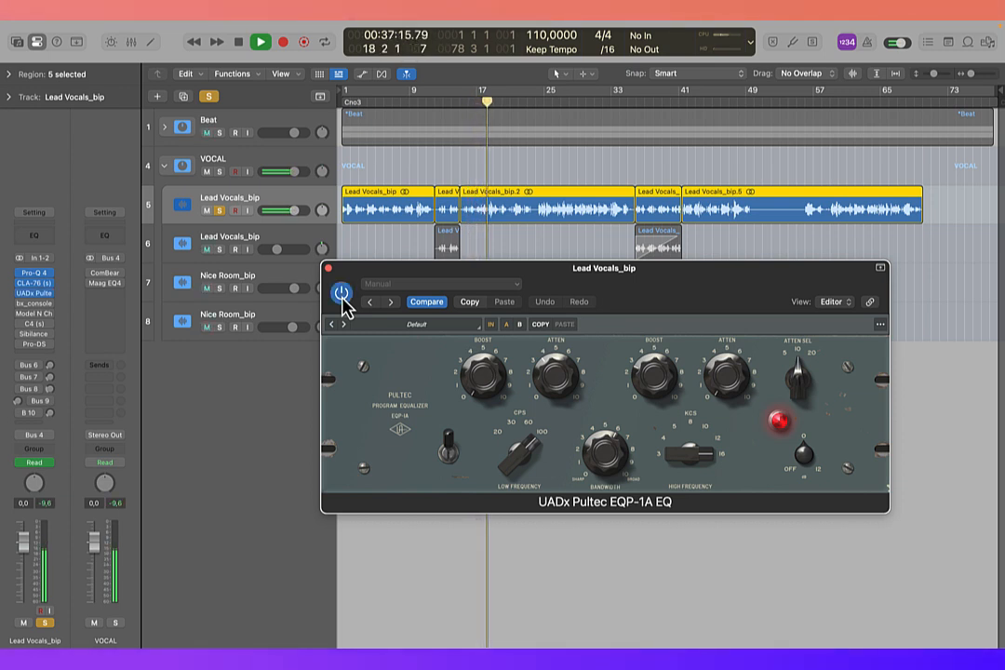
left_click(342, 294)
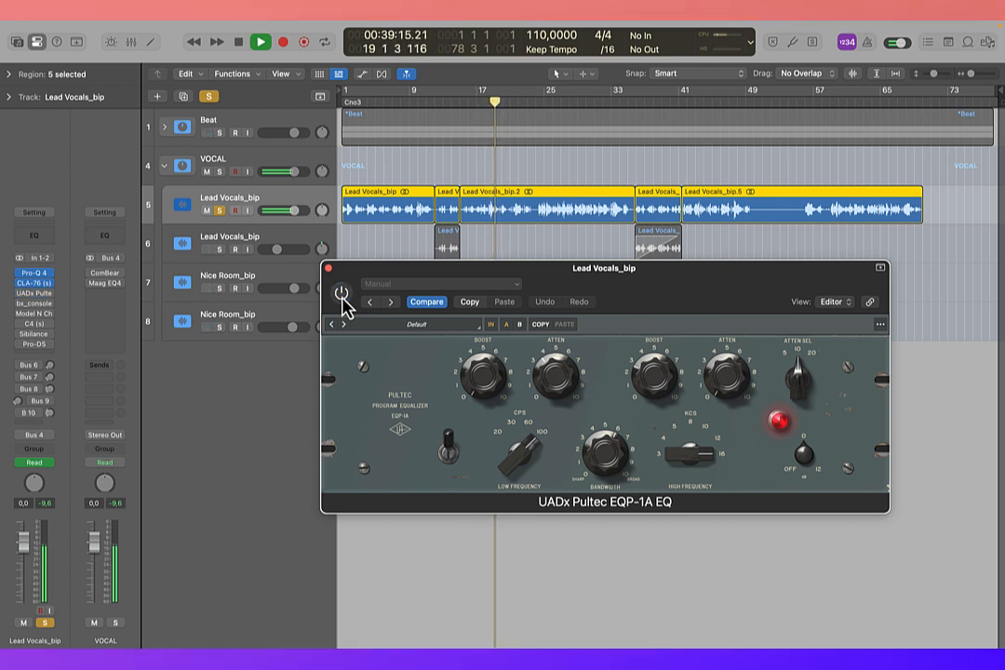
left_click(341, 294)
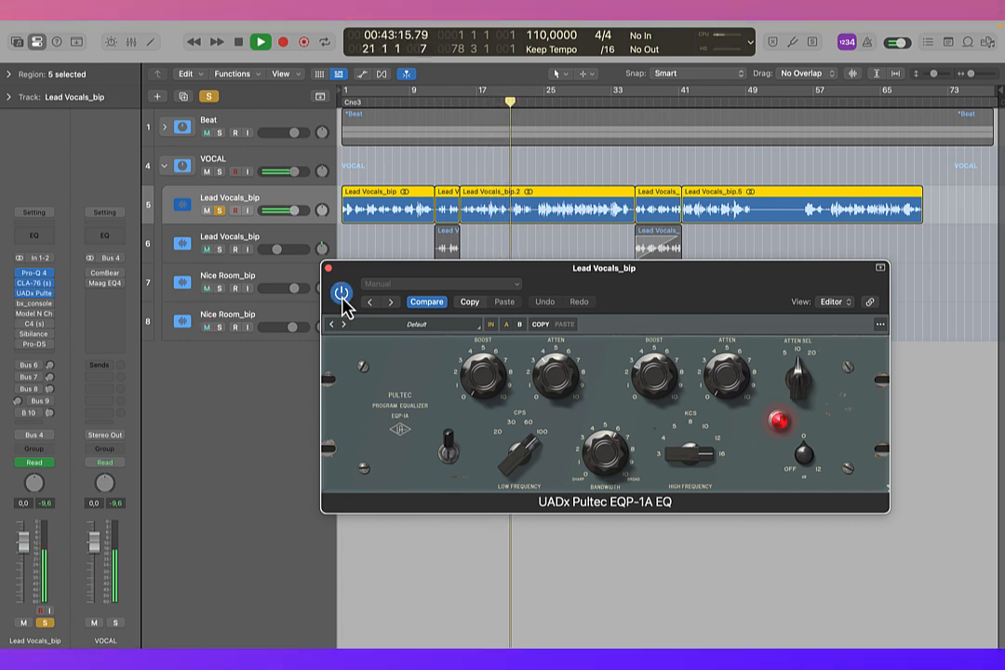
key("space")
left_click(327, 269)
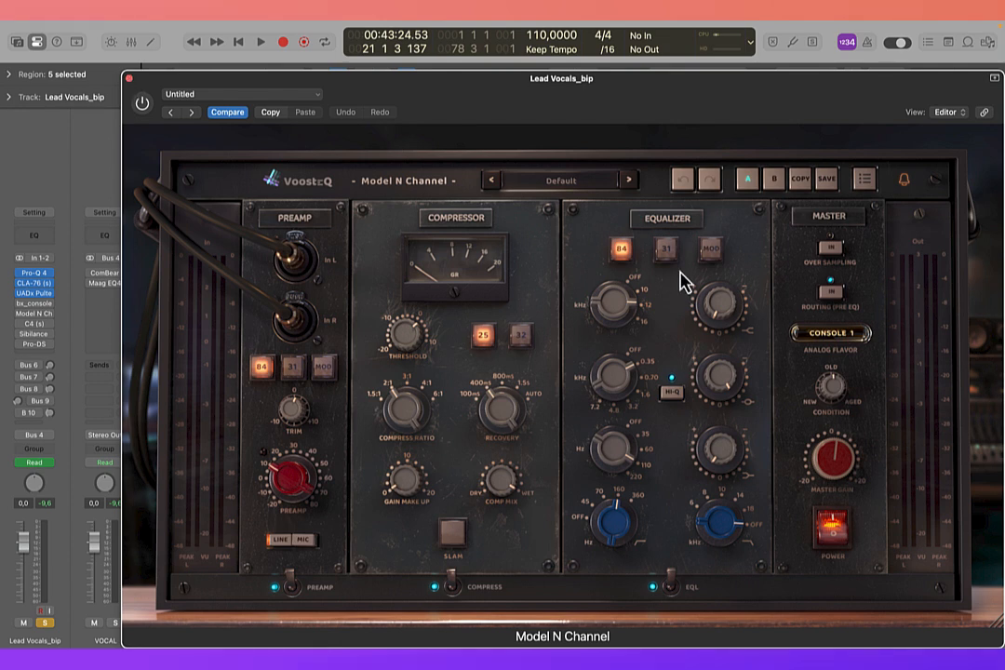
Step: Preview the 32 compressor and the 31 and MOD equalizer modes in Model N Channel, returning the equalizer to 84
left_click(520, 337)
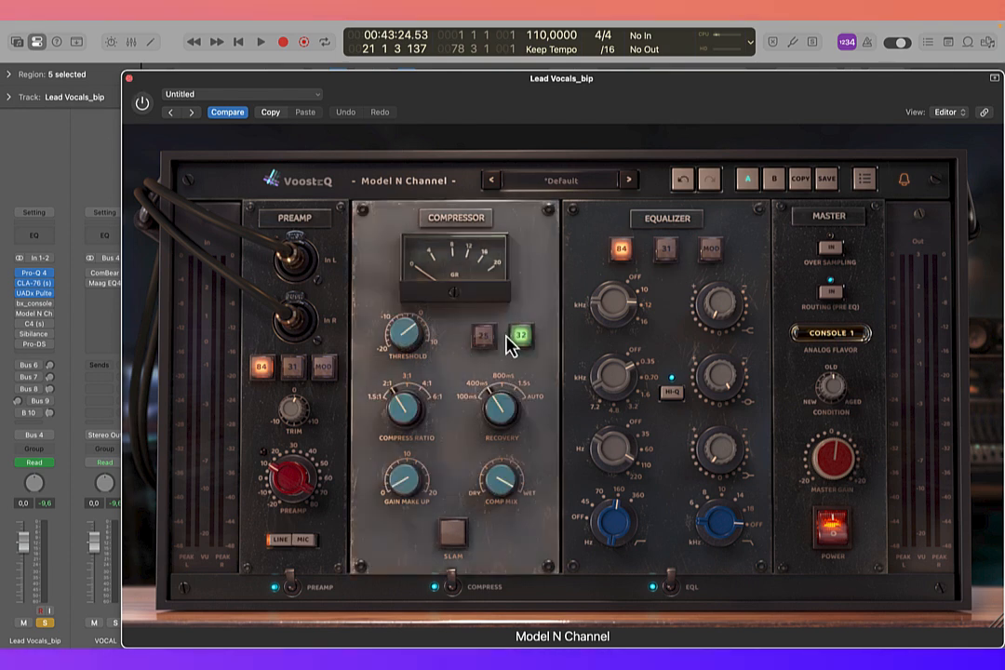
left_click(664, 253)
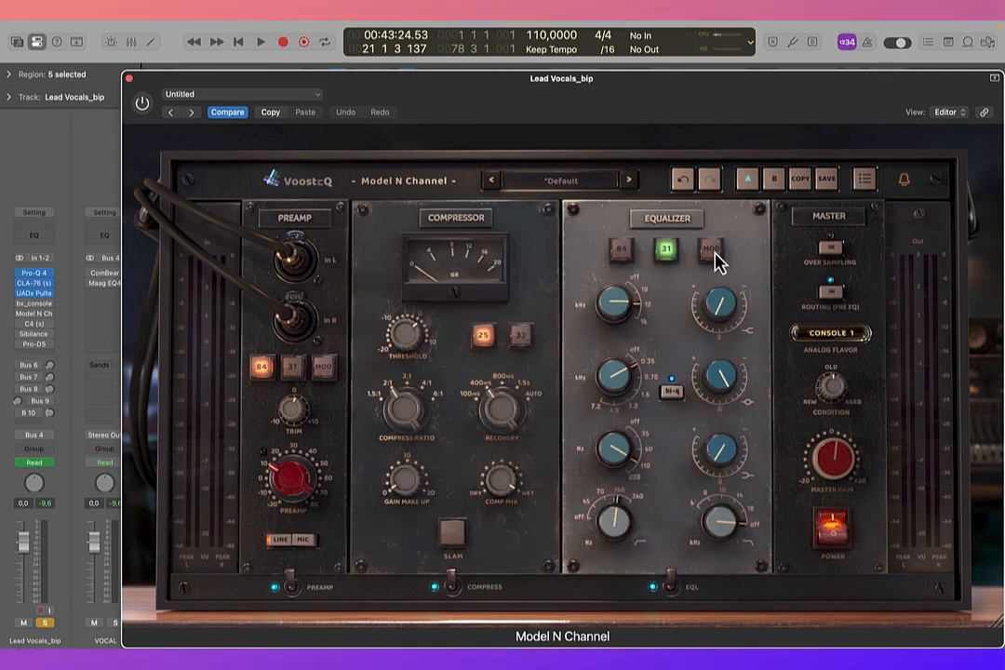
left_click(712, 253)
left_click(620, 251)
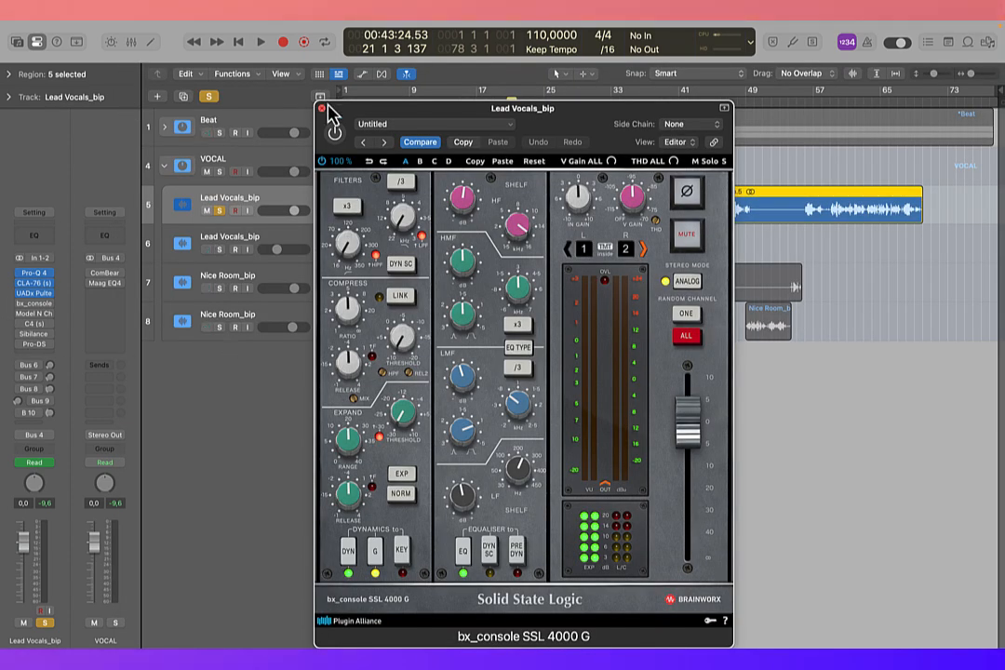
Step: Close and reopen bx_console SSL 4000 G on the lead vocal, and move its window clear of the first vocal regions
left_click(321, 108)
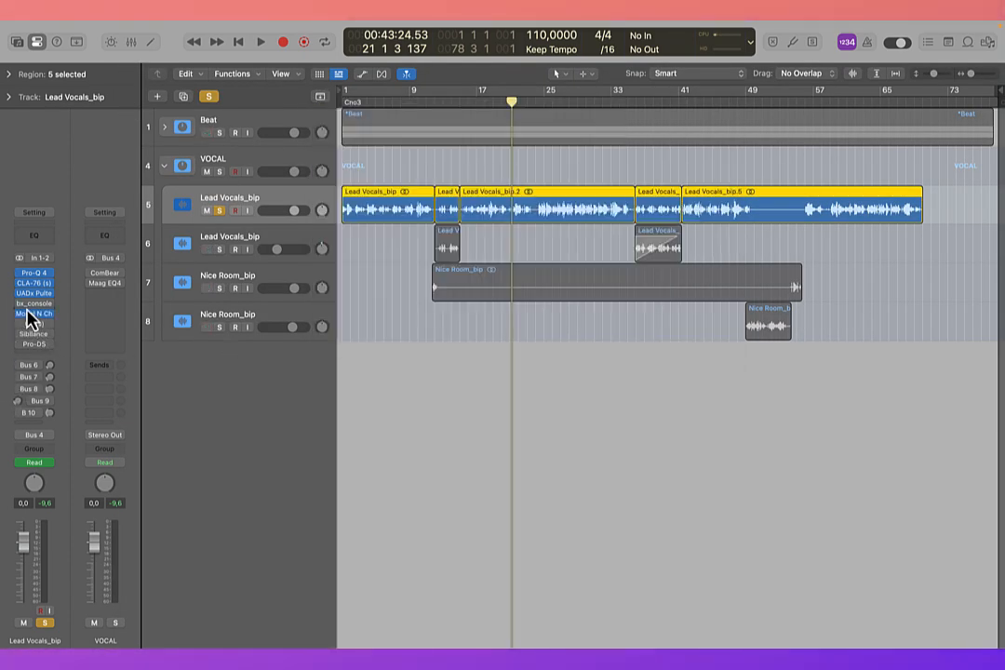
left_click(31, 306)
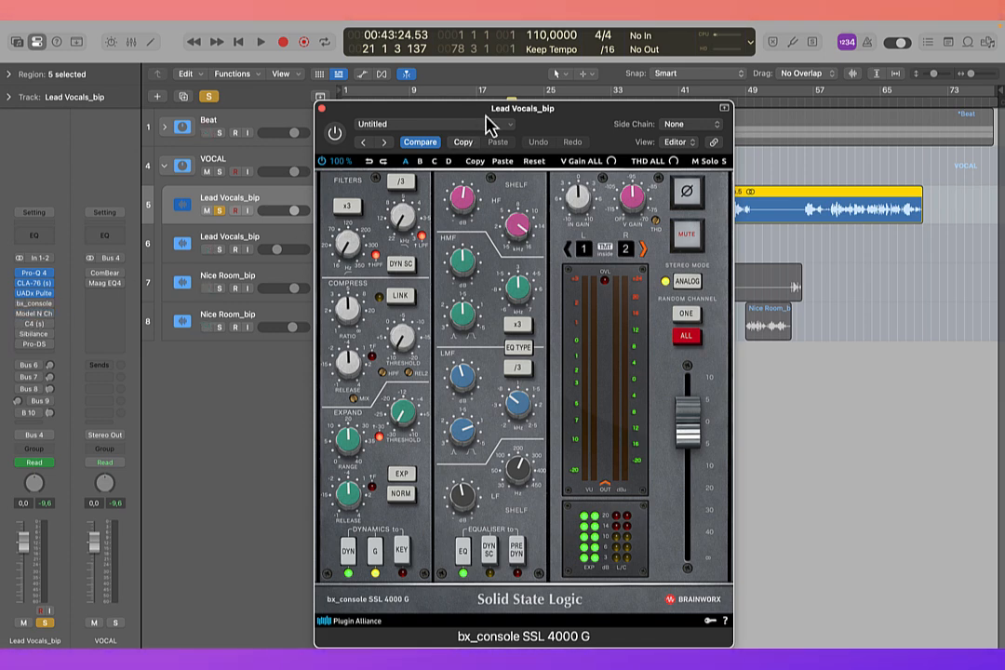
left_click_drag(484, 118, 666, 126)
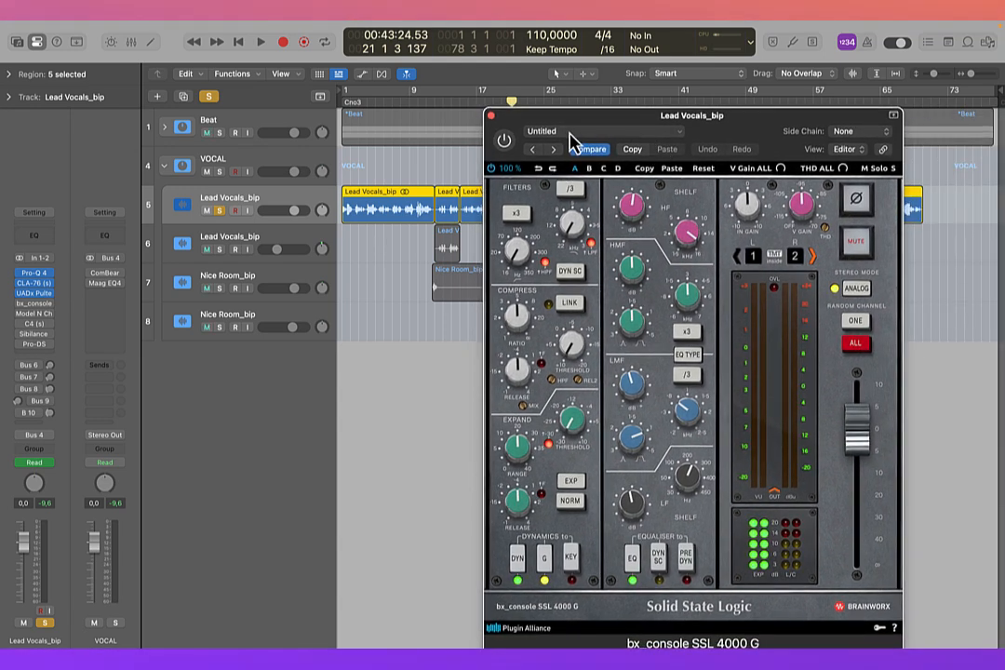
left_click_drag(567, 119, 601, 116)
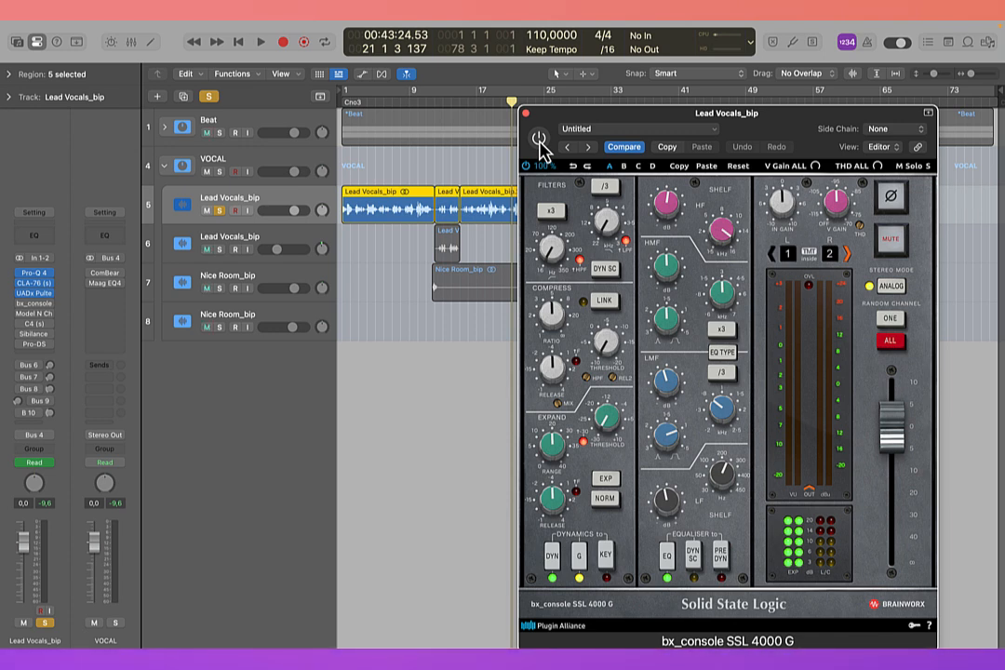
Step: Play the soloed vocal, switch bx_console SSL 4000 G on and off to compare the sound, stop playback, and close the plug-in
key("space")
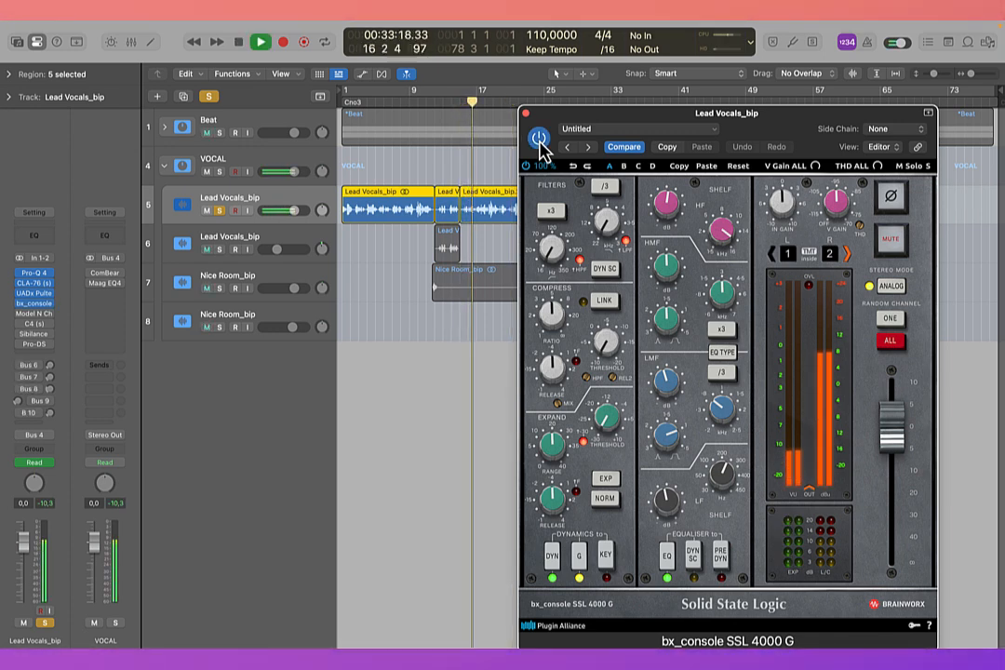
left_click(540, 142)
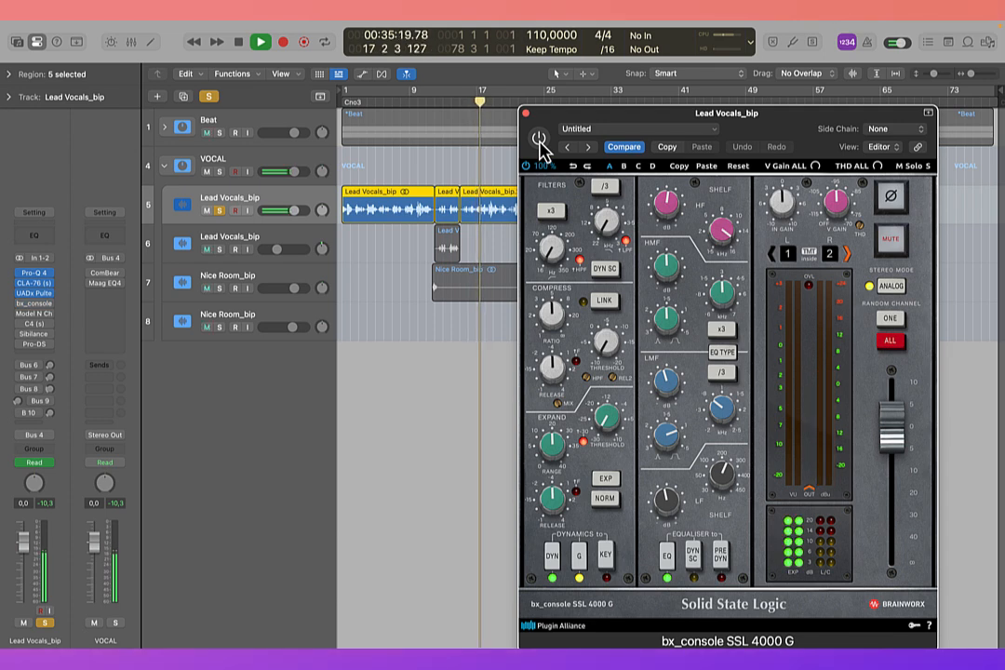
left_click(539, 141)
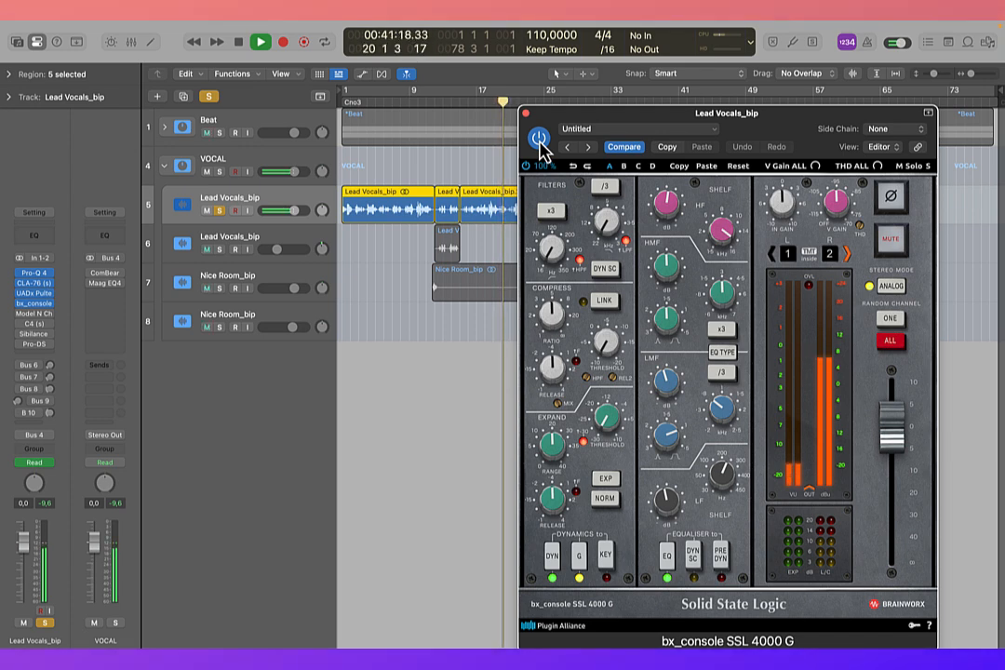
key("space")
left_click(526, 112)
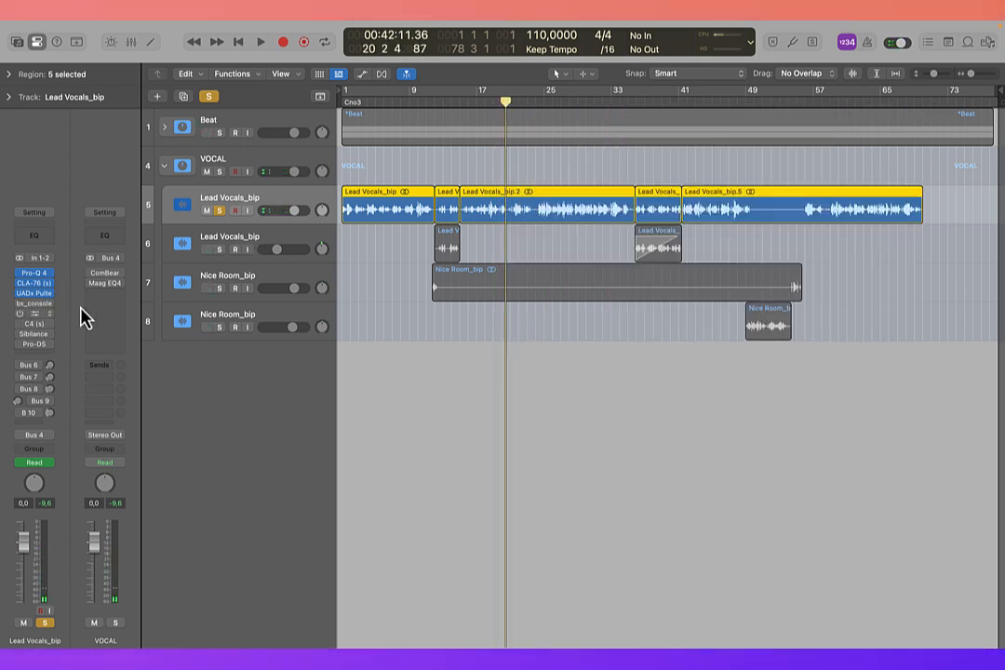
Step: Open and enable Model N Channel on the lead vocal, play the vocal, and bypass and re-enable the plug-in to compare the sound
left_click(30, 314)
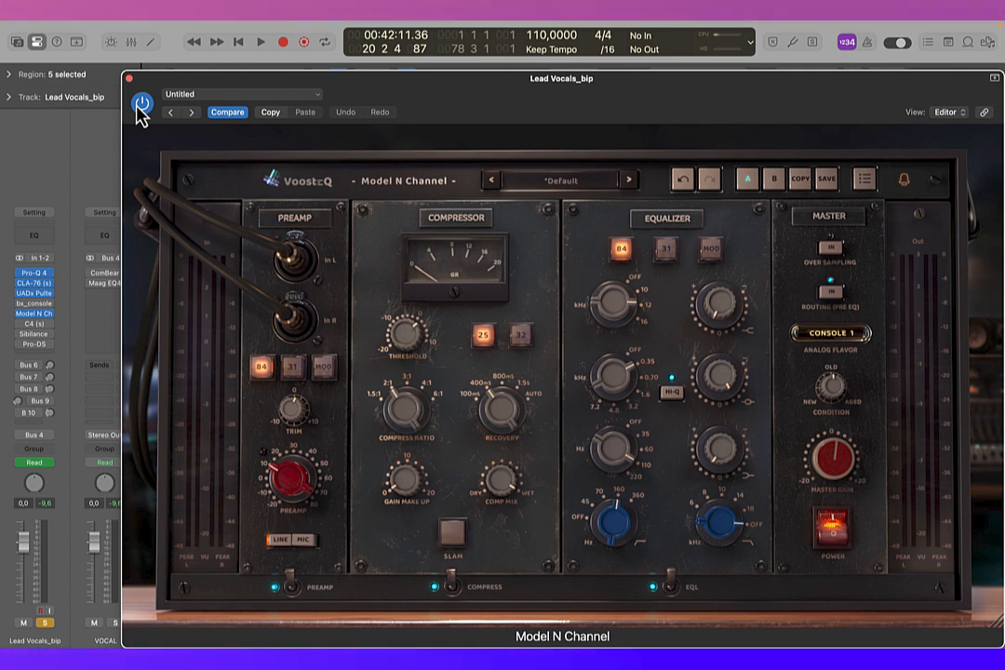
key("space")
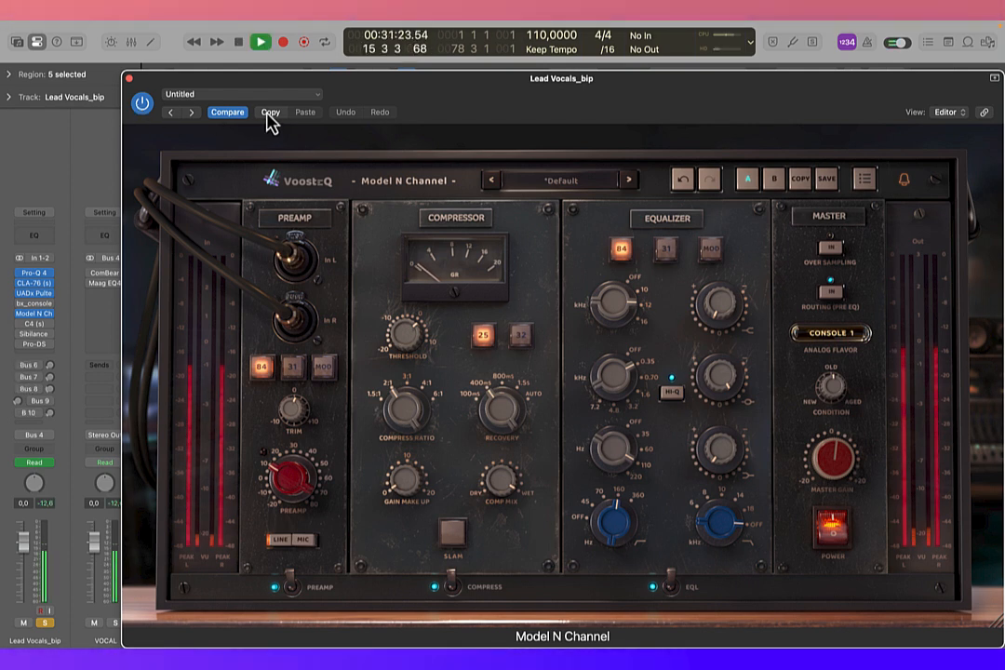
left_click(142, 106)
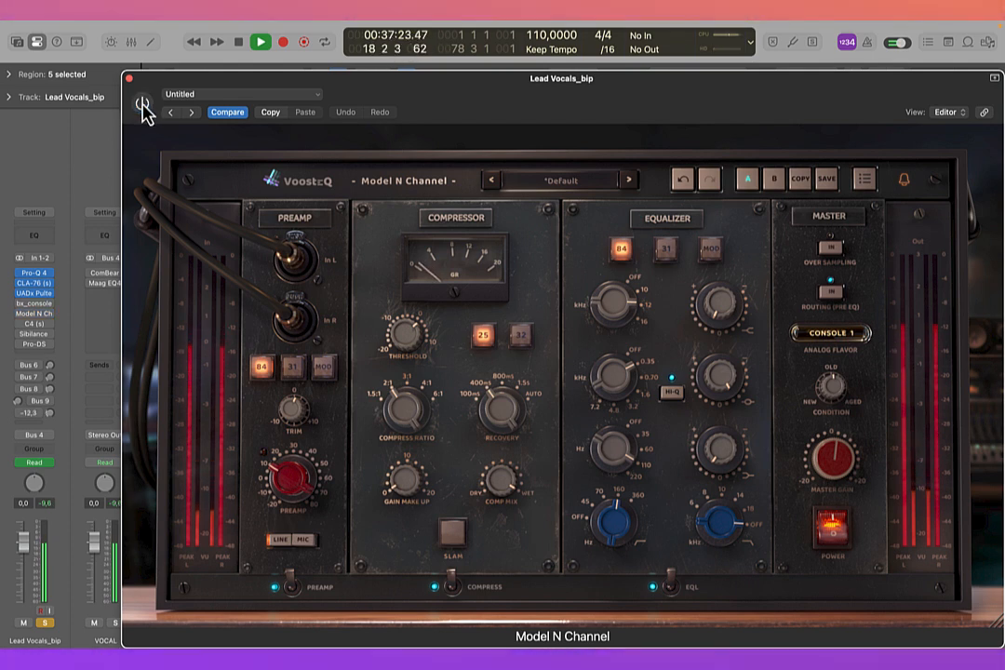
left_click(142, 106)
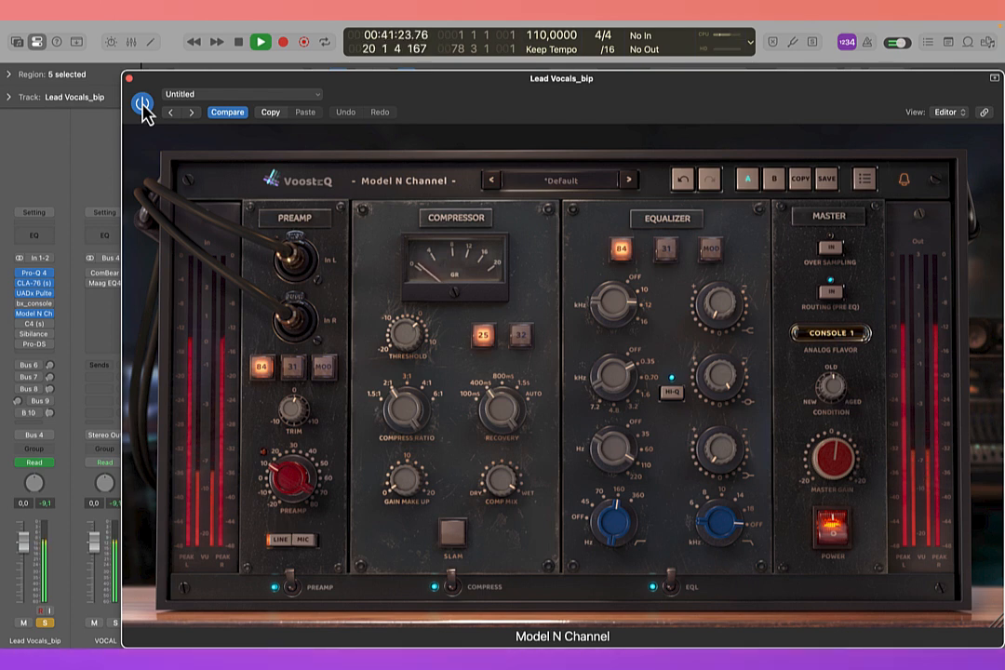
key("space")
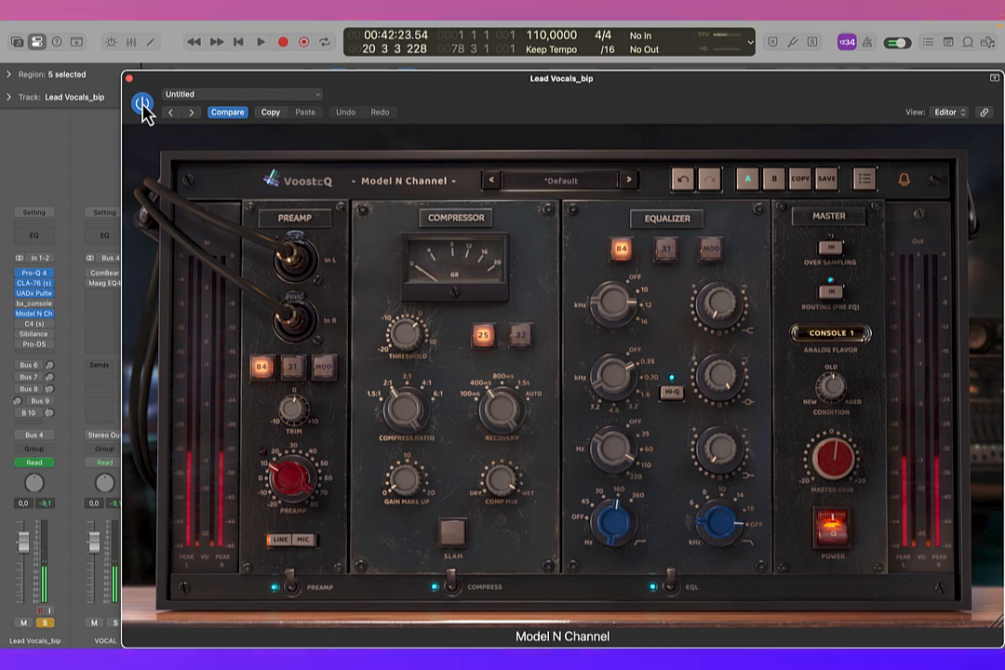
Step: Close Model N Channel, and audition C4 on the soloed lead vocal, bypassing and re-enabling it during playback before stopping and closing it
left_click(130, 79)
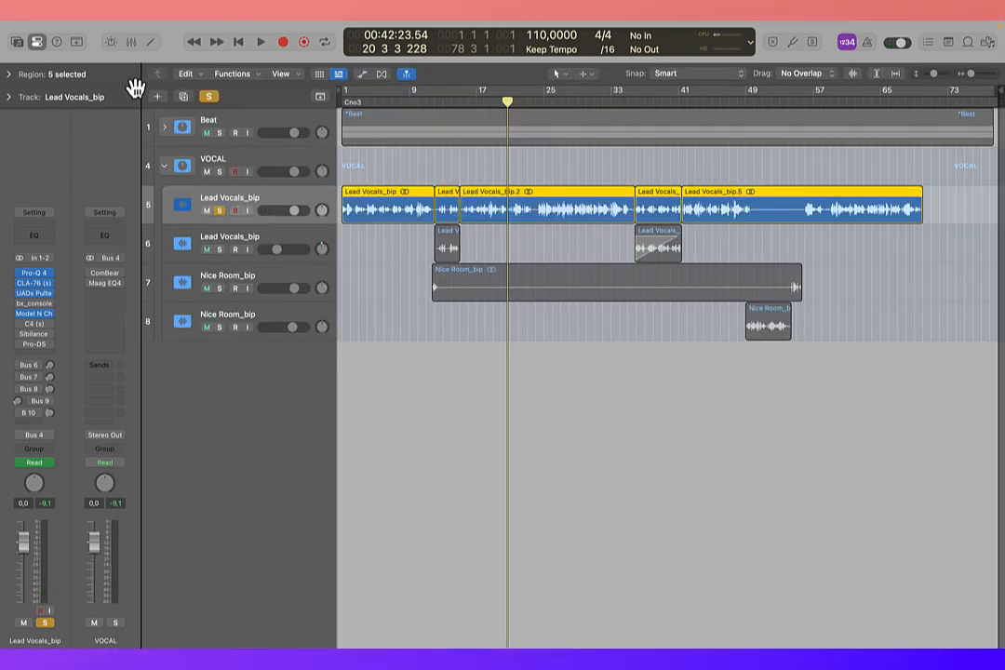
left_click(34, 333)
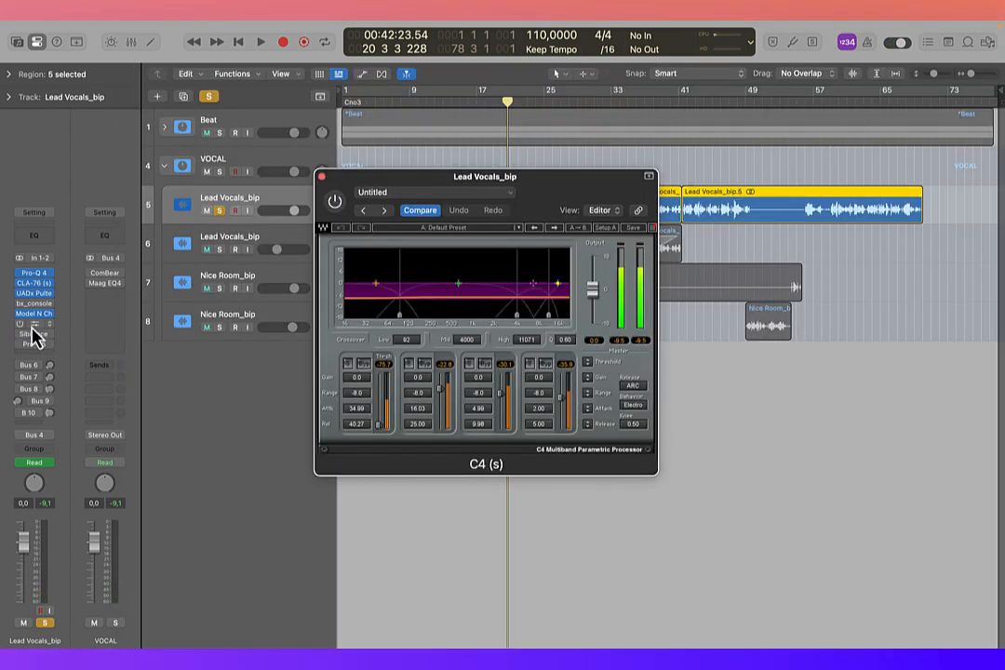
left_click_drag(498, 186, 539, 265)
key("space")
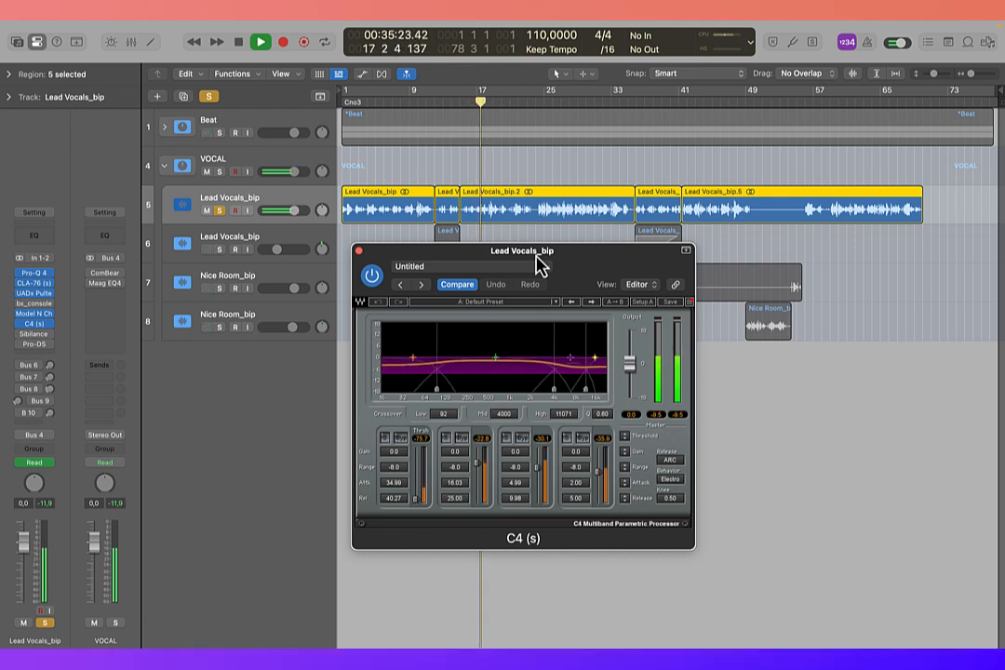
left_click(371, 277)
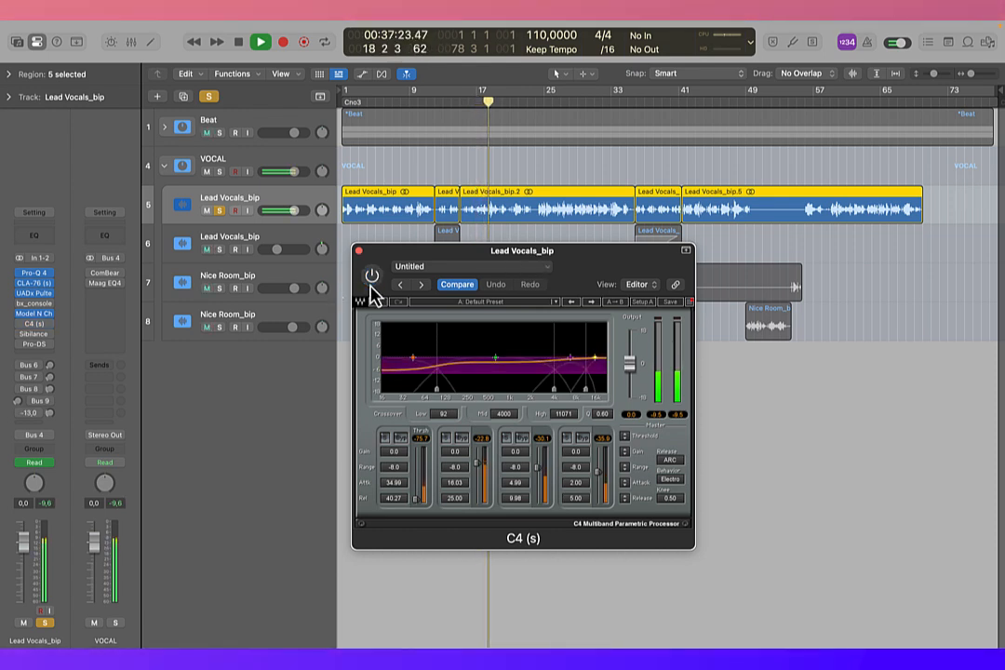
left_click(372, 277)
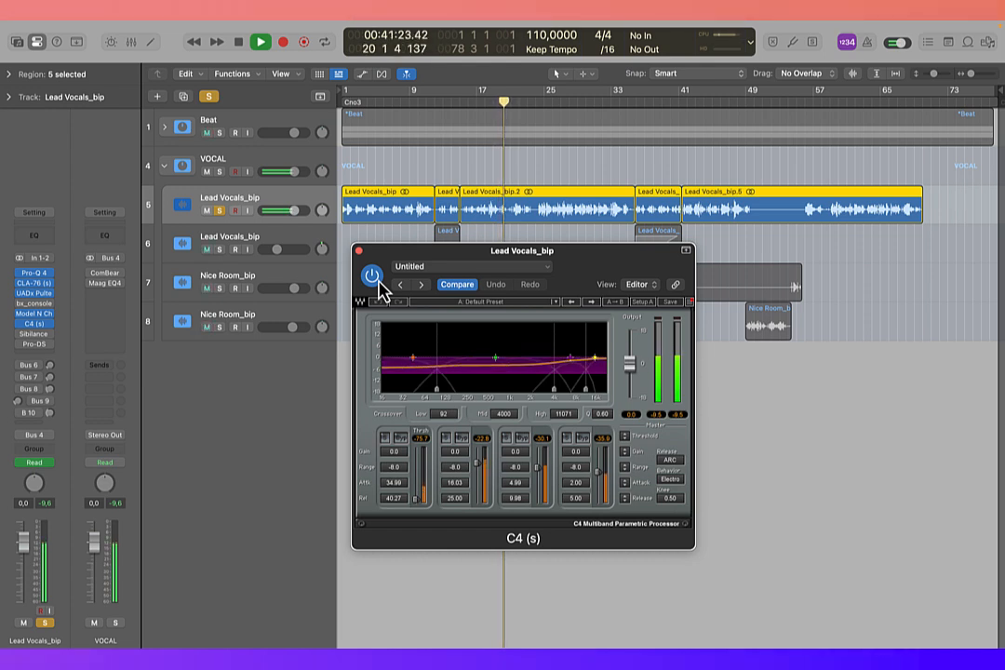
key("space")
left_click(359, 251)
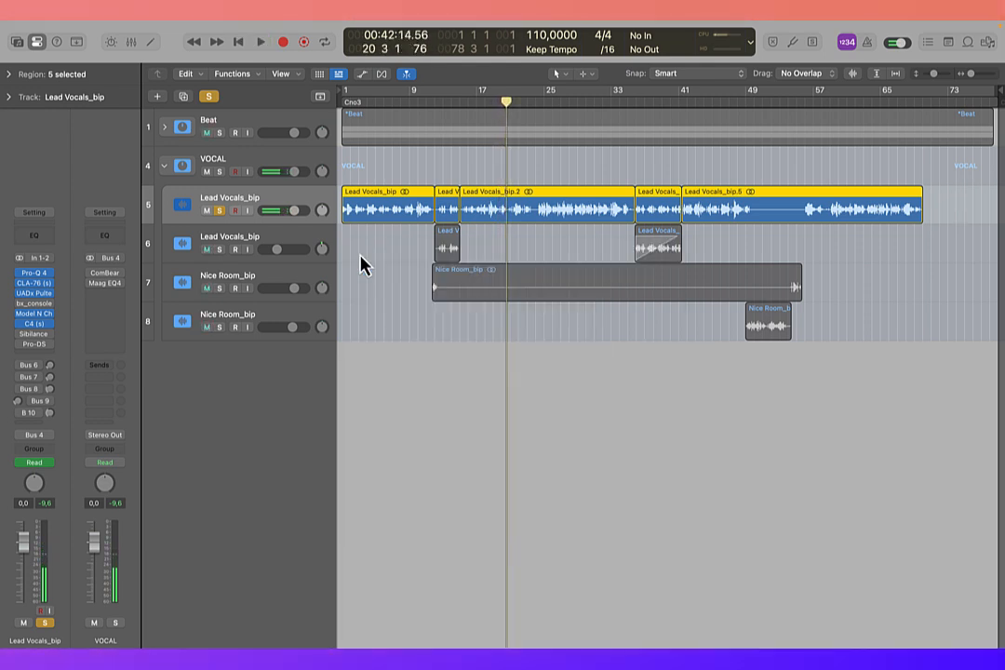
Step: Open and enable Sibilance on the lead vocal, bypass and re-enable it during playback to compare the sound, and close the plug-in
left_click(38, 333)
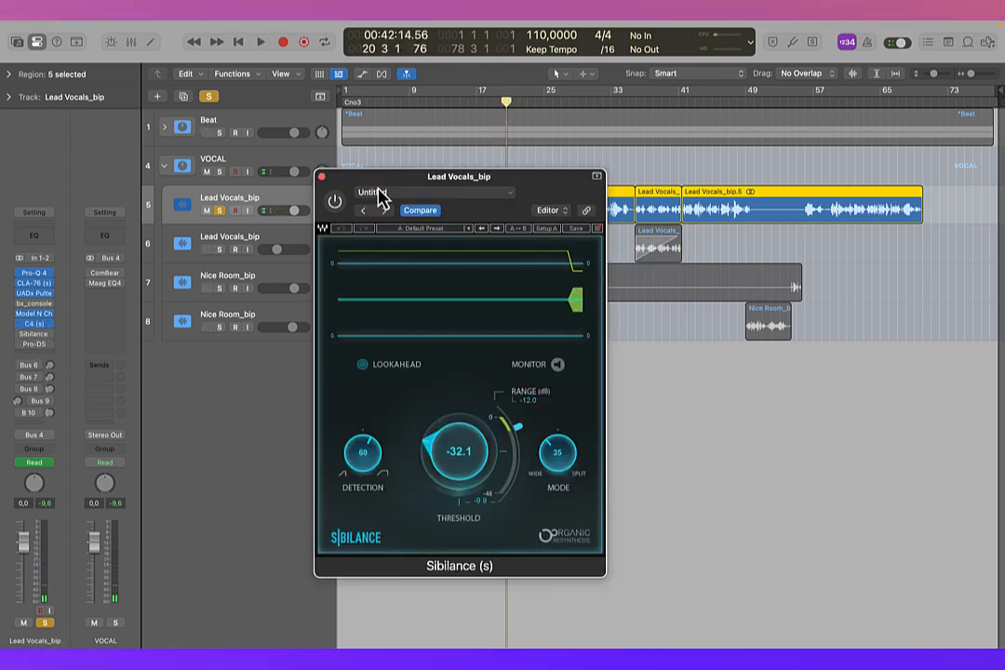
left_click_drag(517, 187, 365, 138)
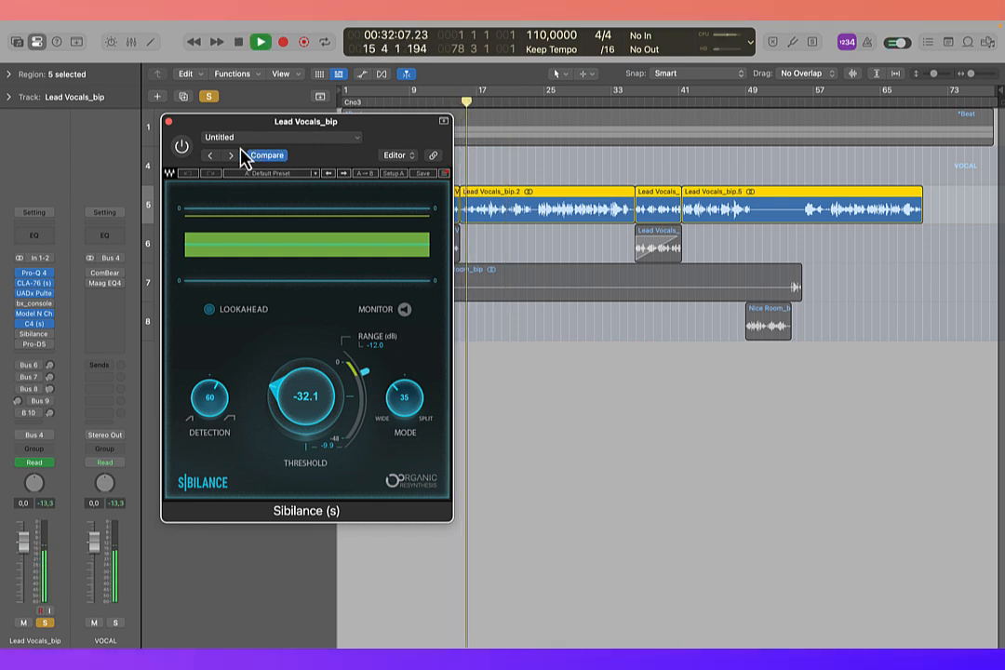
left_click(183, 149)
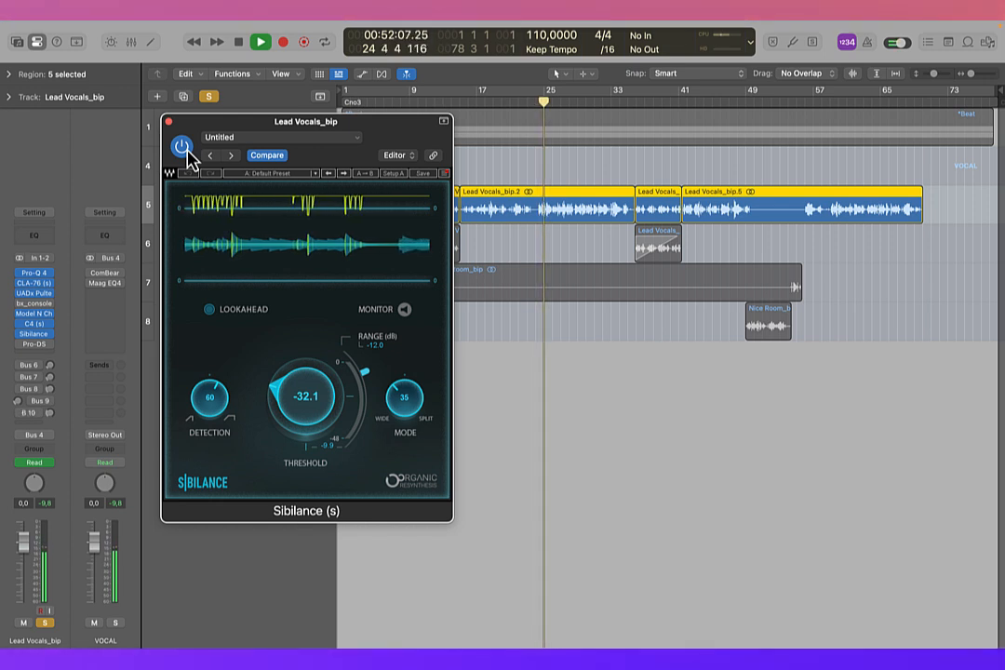
left_click(184, 148)
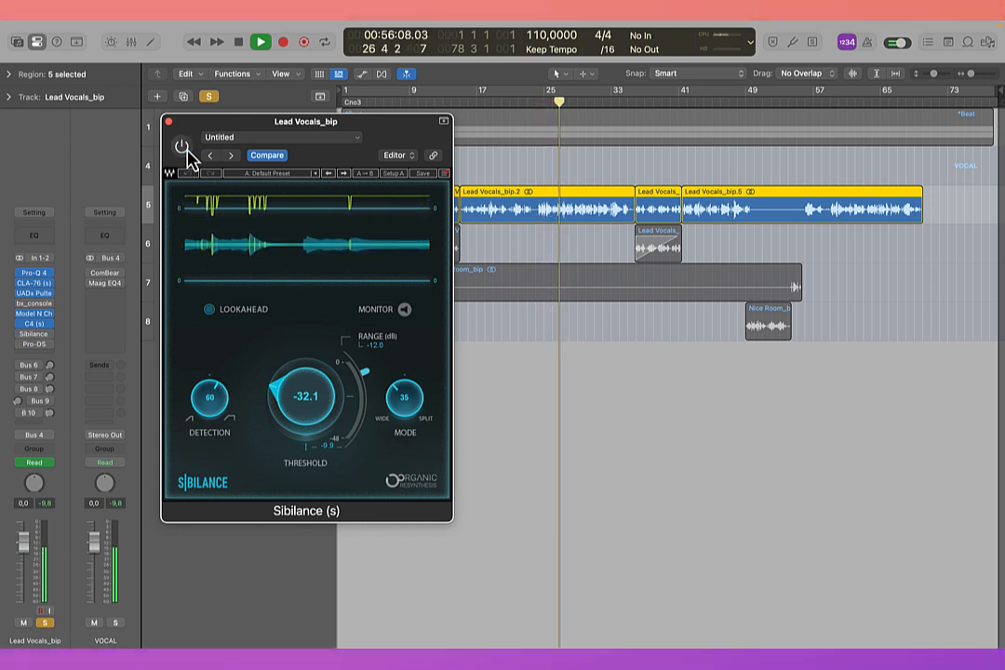
left_click(184, 149)
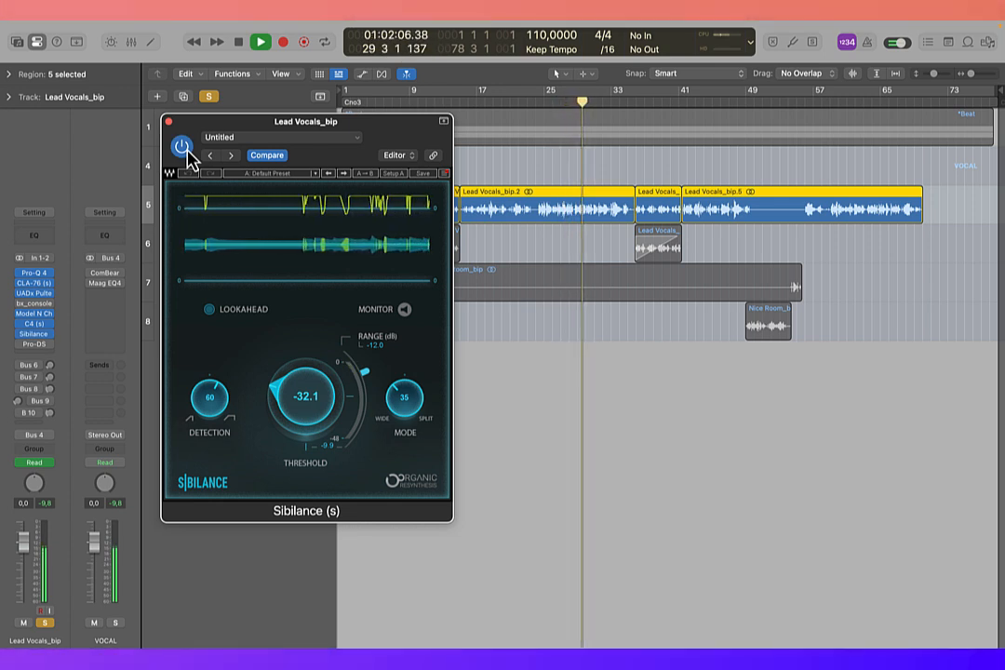
key("space")
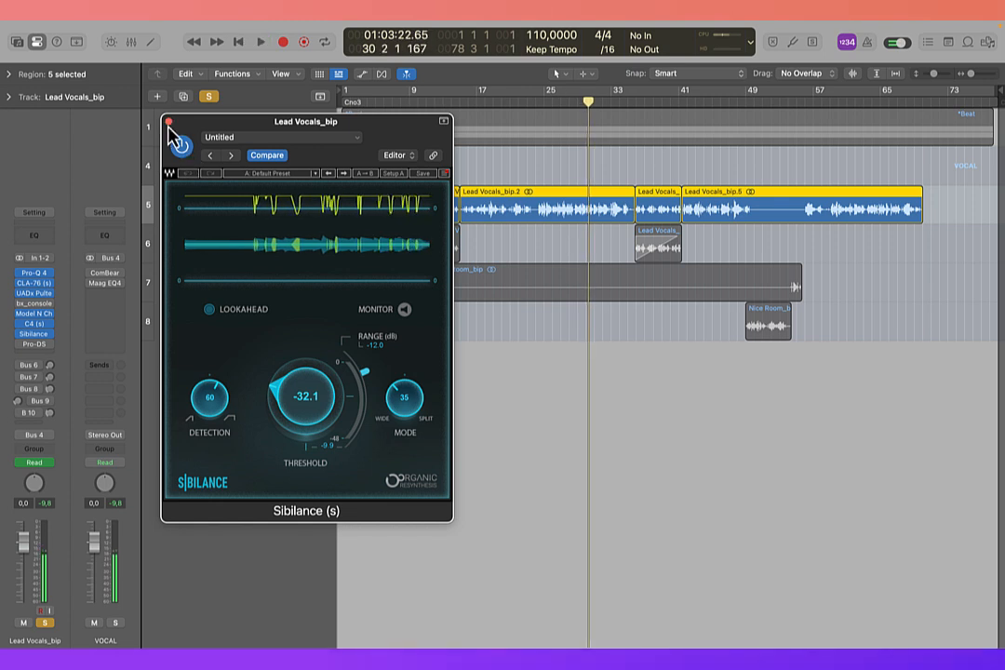
left_click(169, 122)
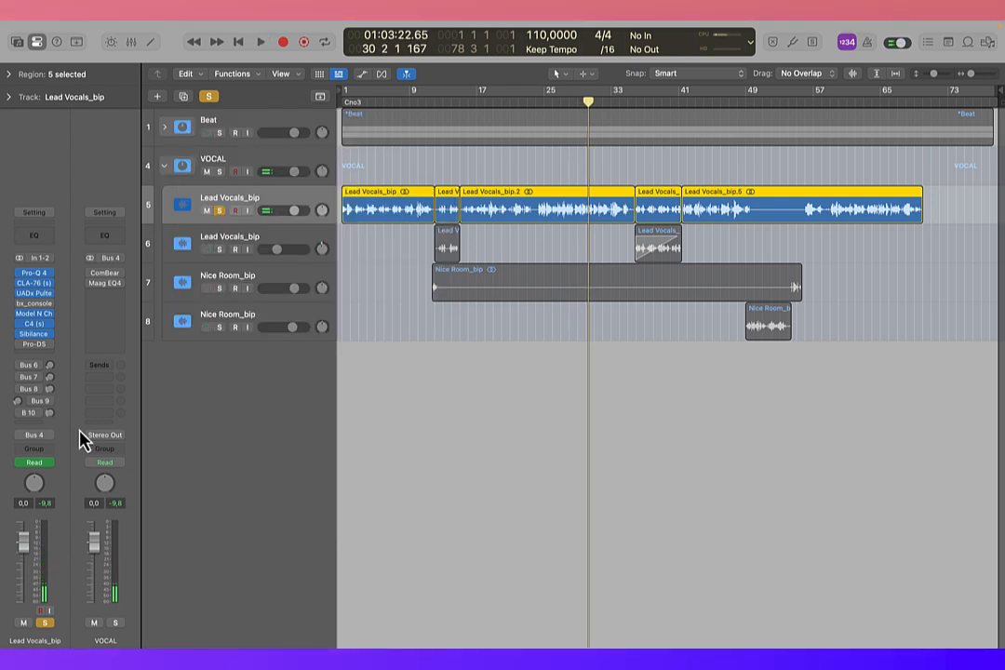
Step: Open and enable Pro-DS on the lead vocal, play the vocal while toggling the de-esser off and on twice, and close it
left_click(35, 344)
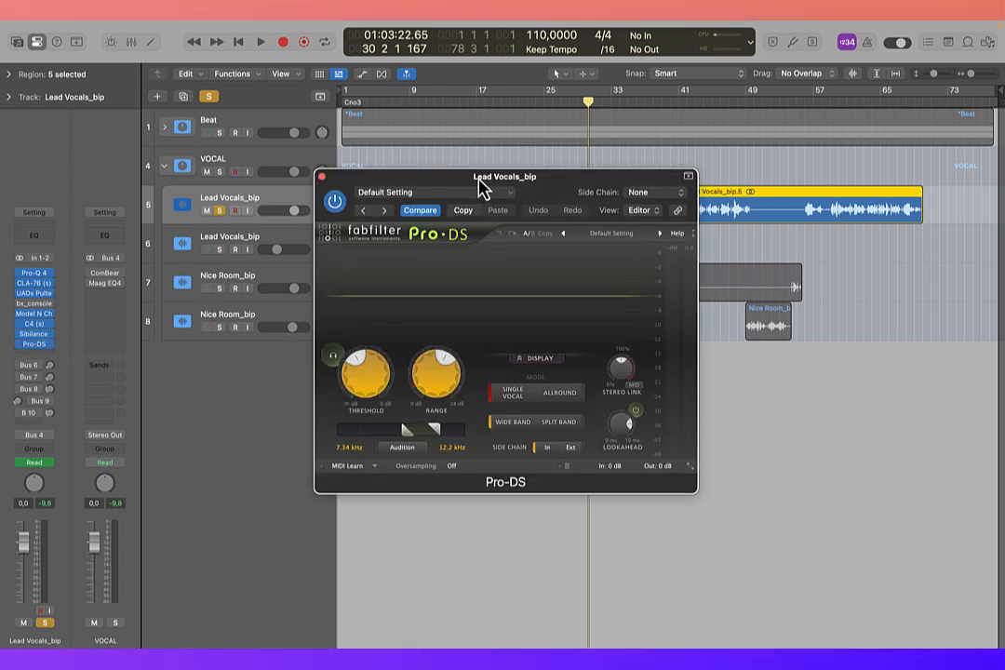
left_click_drag(455, 180, 468, 237)
key("space")
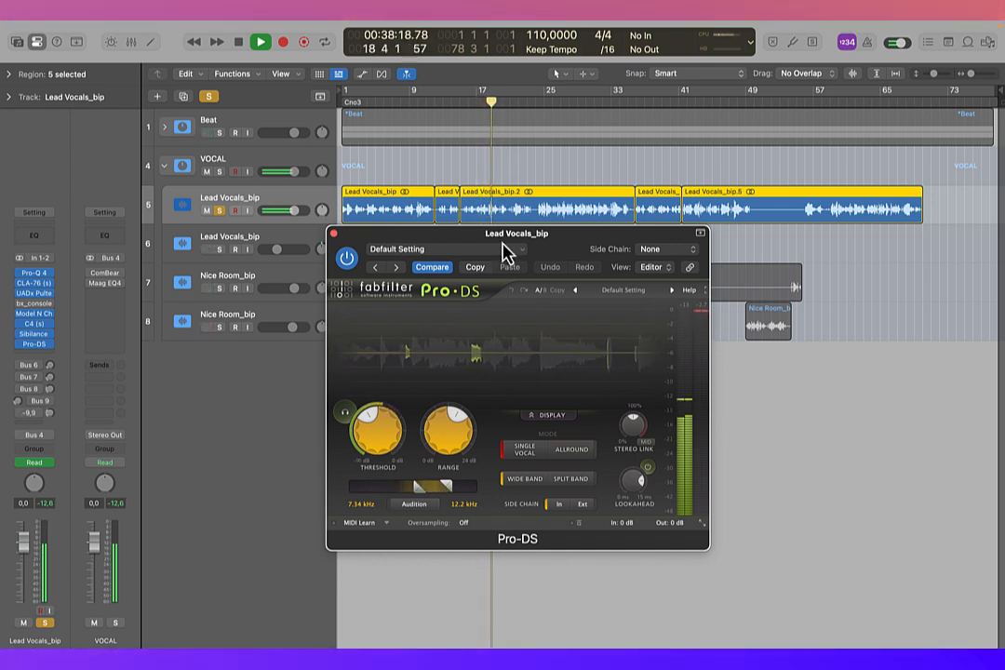
left_click(346, 259)
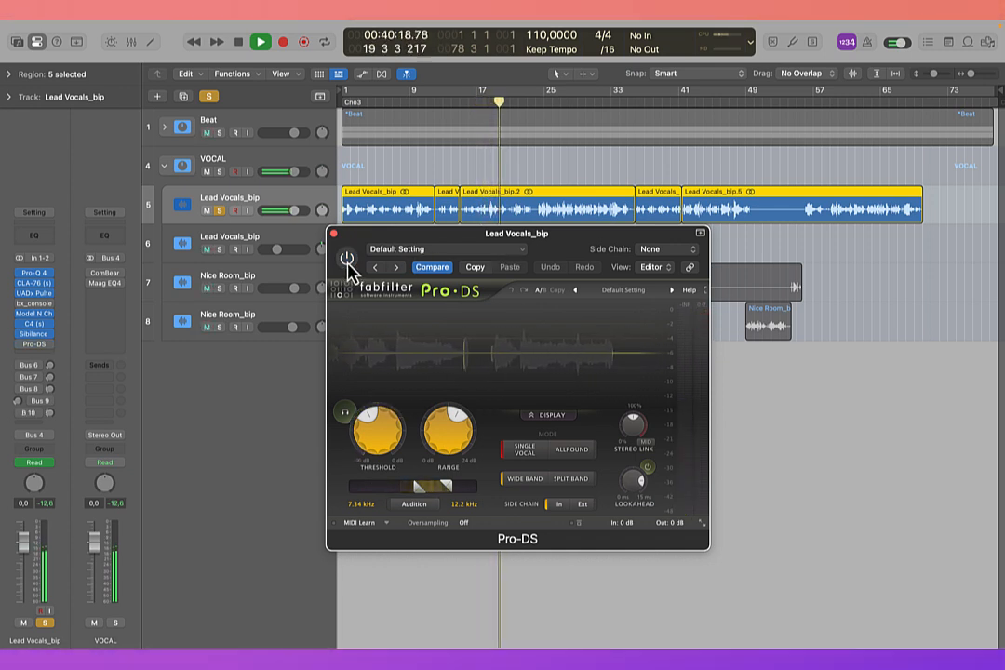
left_click(346, 259)
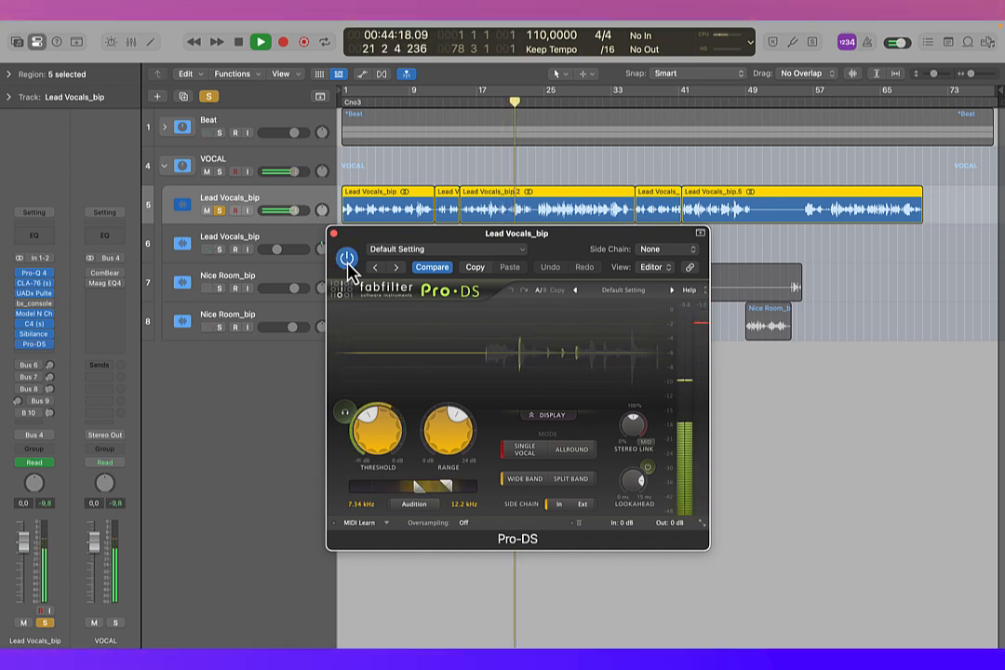
left_click(346, 259)
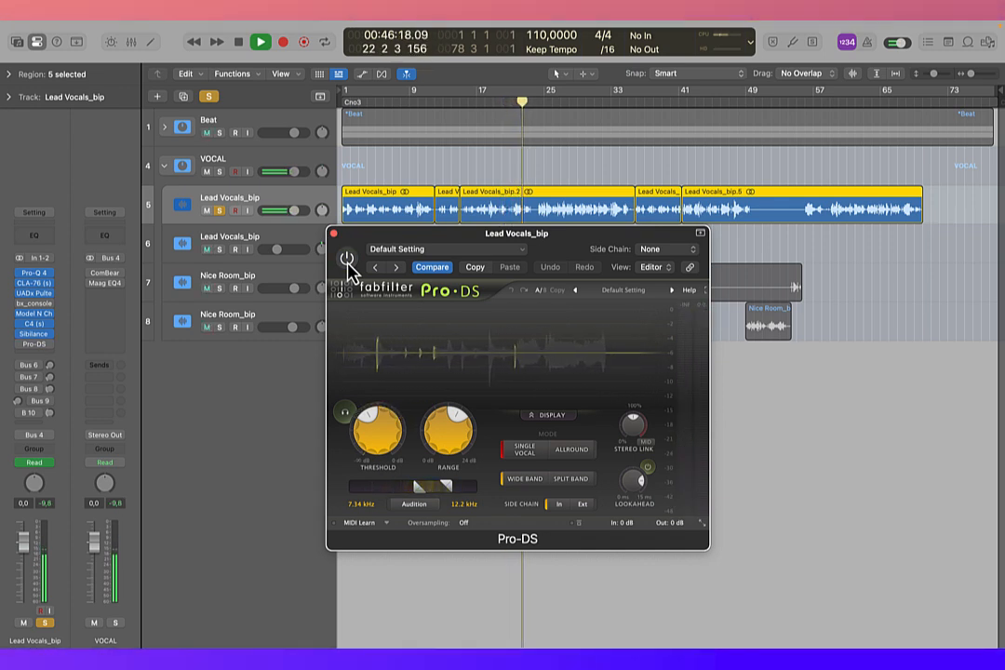
left_click(346, 260)
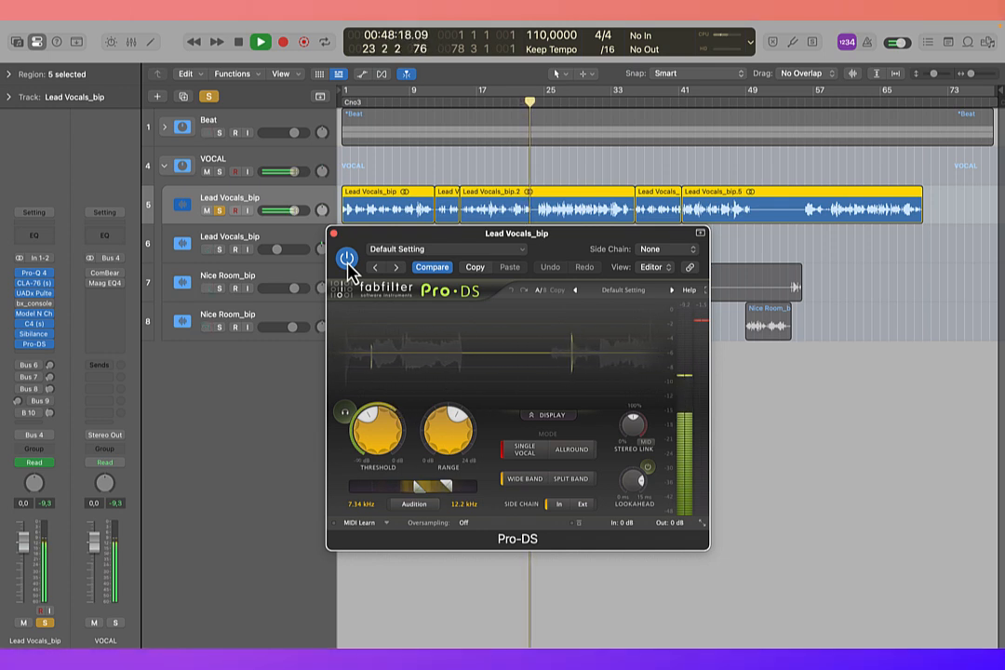
key("space")
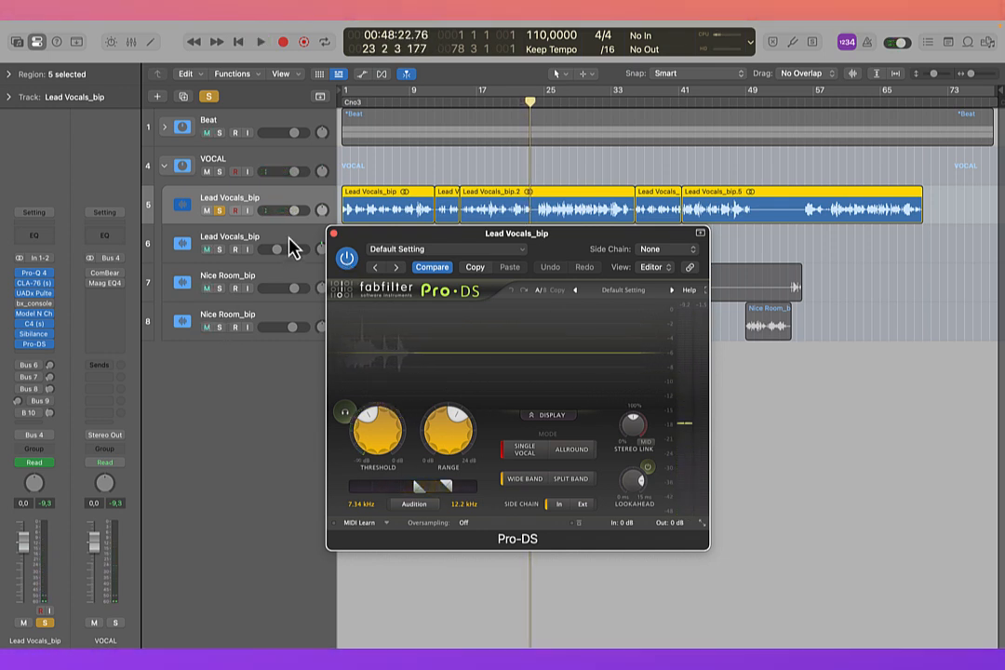
left_click(333, 234)
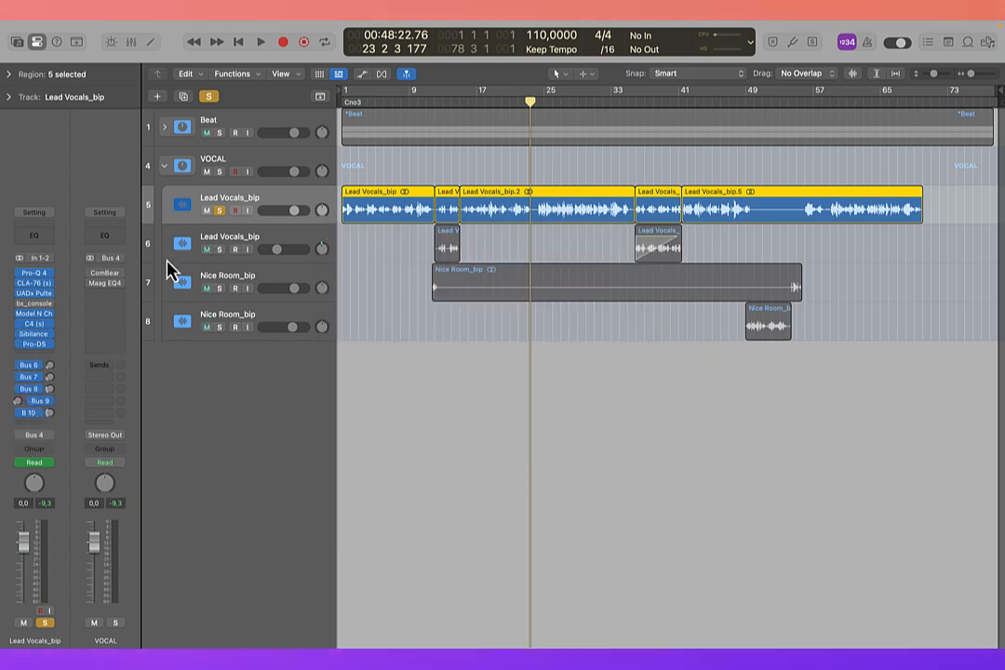
Step: Open ComBear on the VOCAL bus, switch it on while the soloed vocal plays, and close the plug-in
left_click(103, 274)
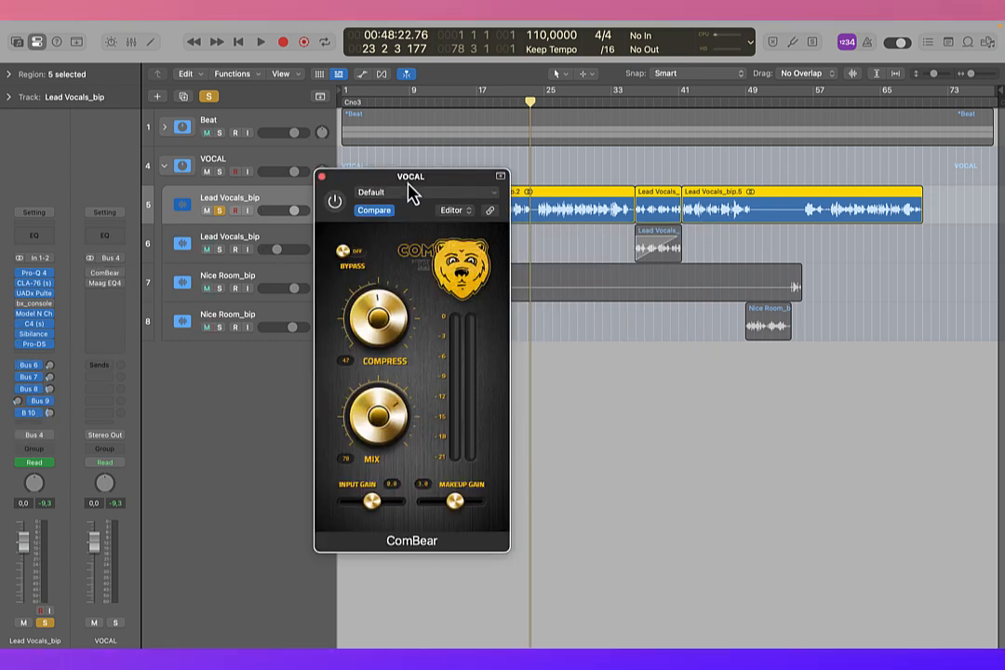
left_click_drag(408, 183, 292, 179)
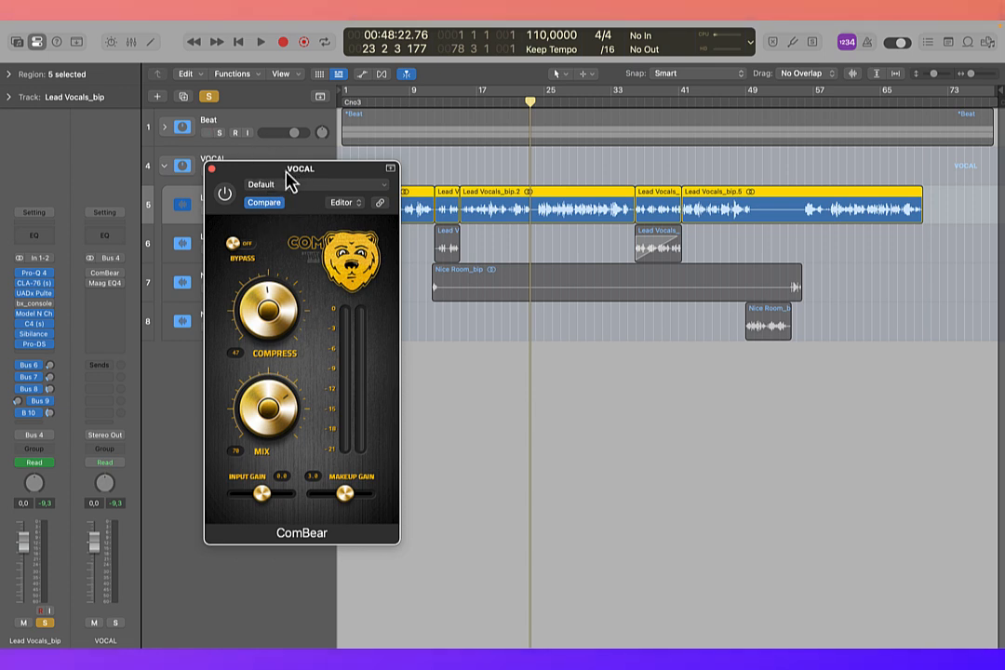
key("space")
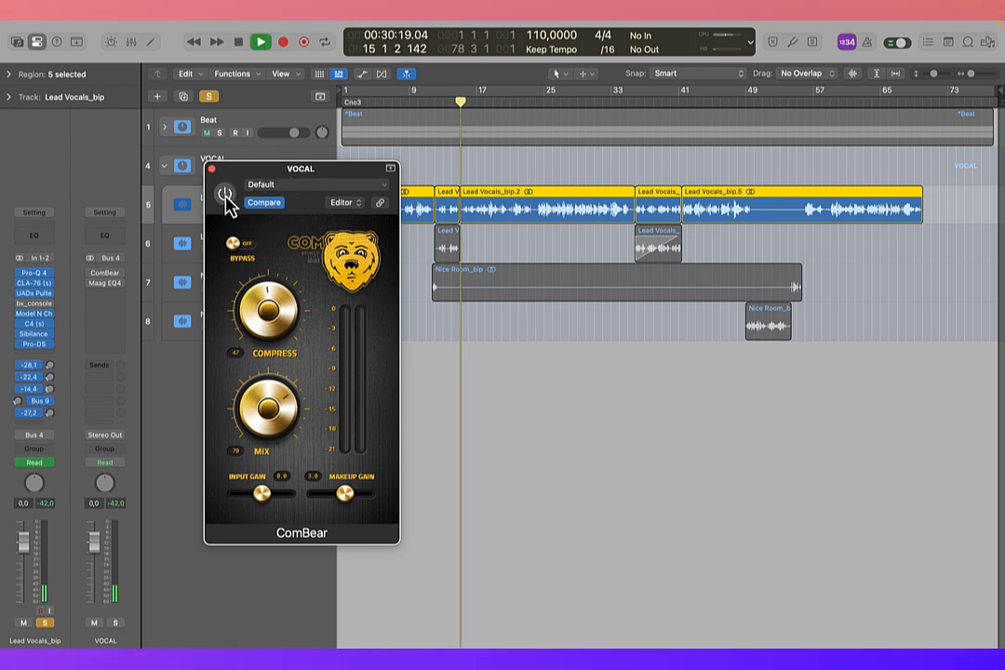
left_click(226, 198)
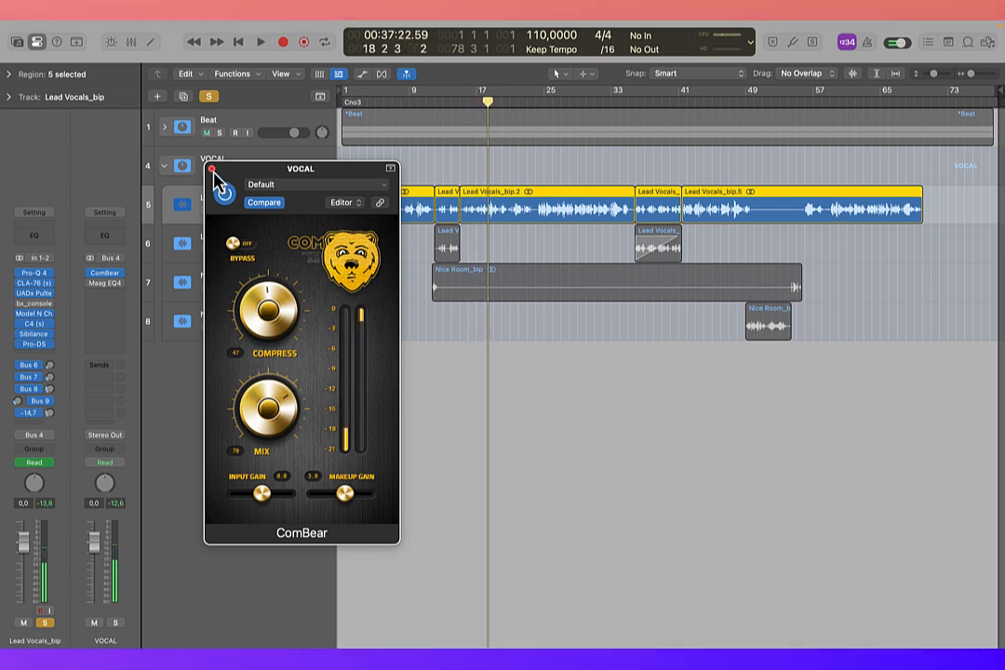
left_click(212, 170)
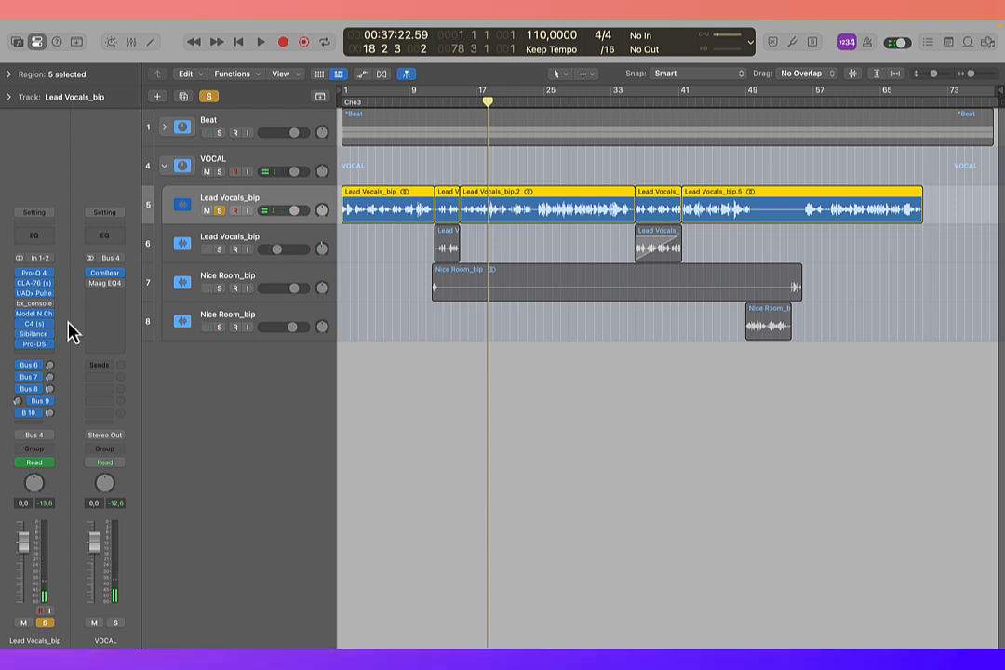
Step: Open and enable Maag EQ4 on the VOCAL bus, bypass and re-enable it during playback to compare the sound, and close the plug-in
mouse_move(100, 292)
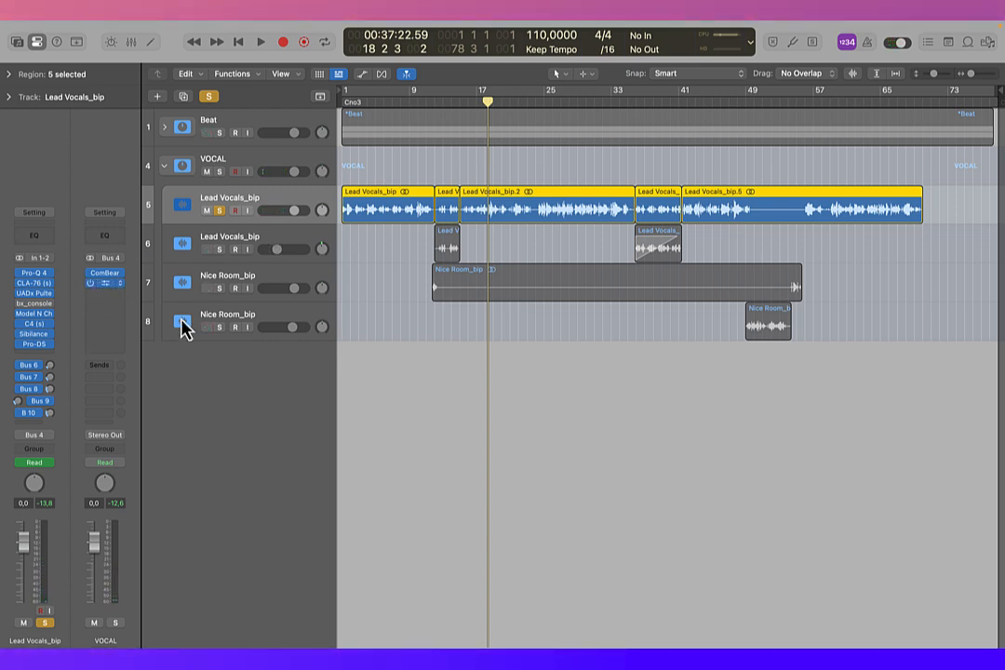
left_click_drag(559, 198, 554, 339)
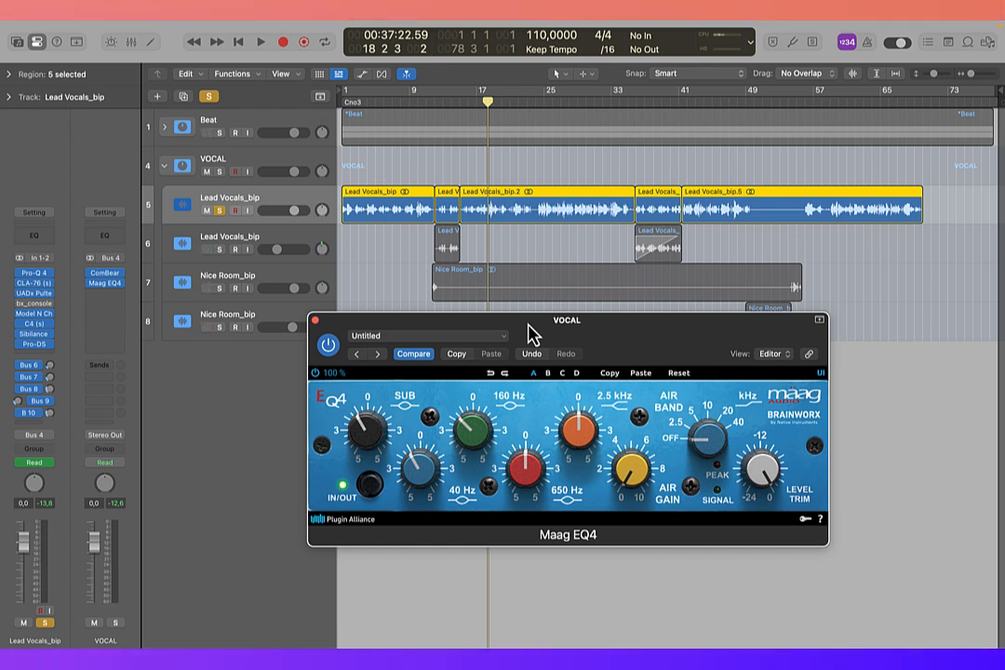
key("space")
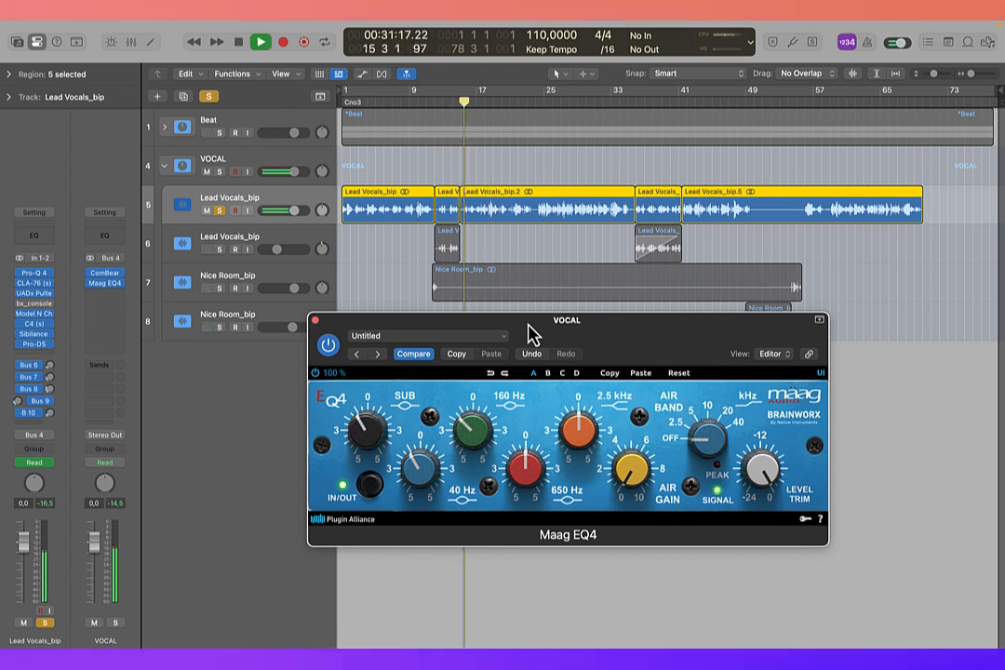
left_click(328, 346)
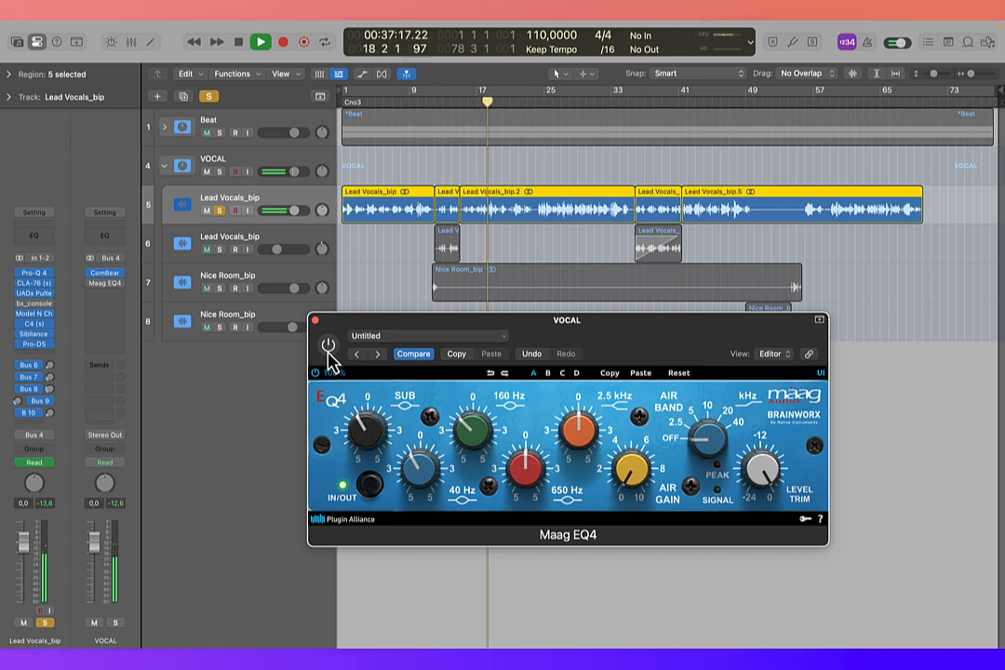
left_click(328, 346)
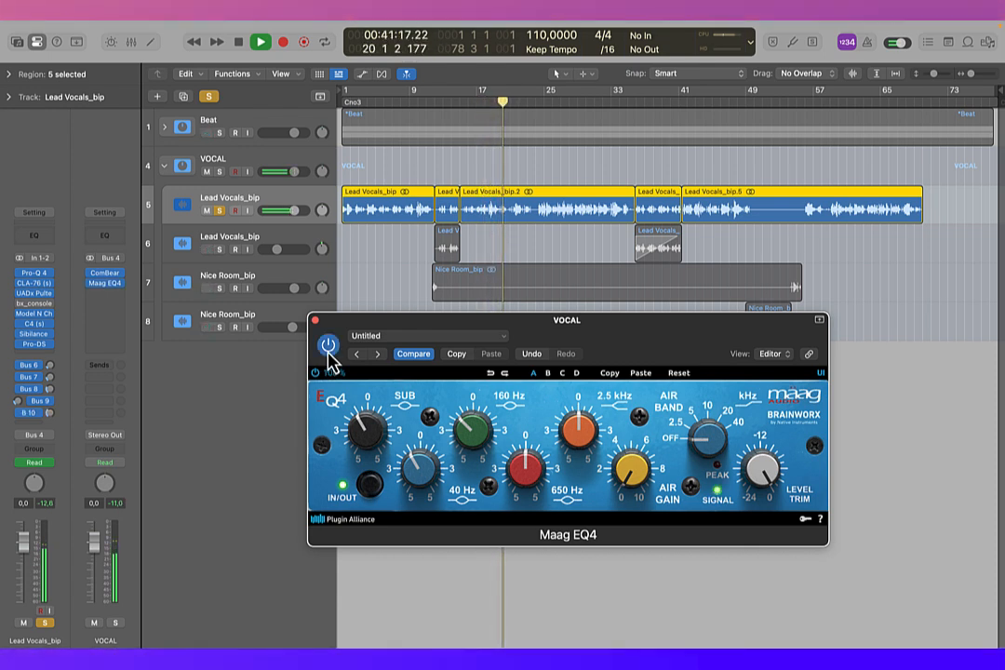
key("space")
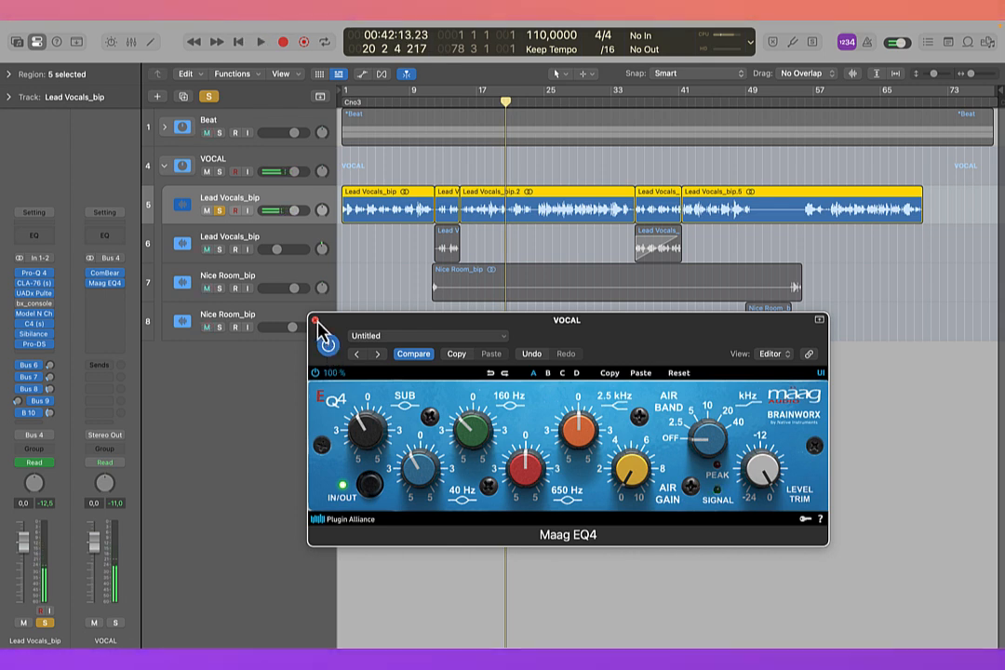
left_click(315, 320)
Step: Solo the second Lead Vocals_bip track and both Nice Room_bip tracks, and move the playhead to bar 12 and back to bar 8
left_click_drag(220, 250, 215, 329)
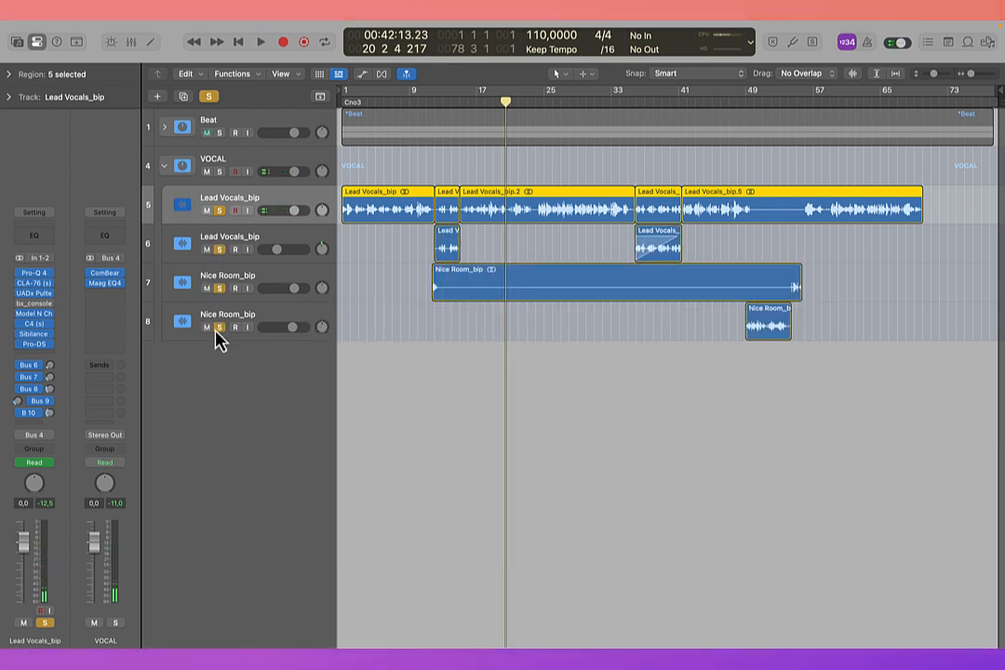
left_click(437, 106)
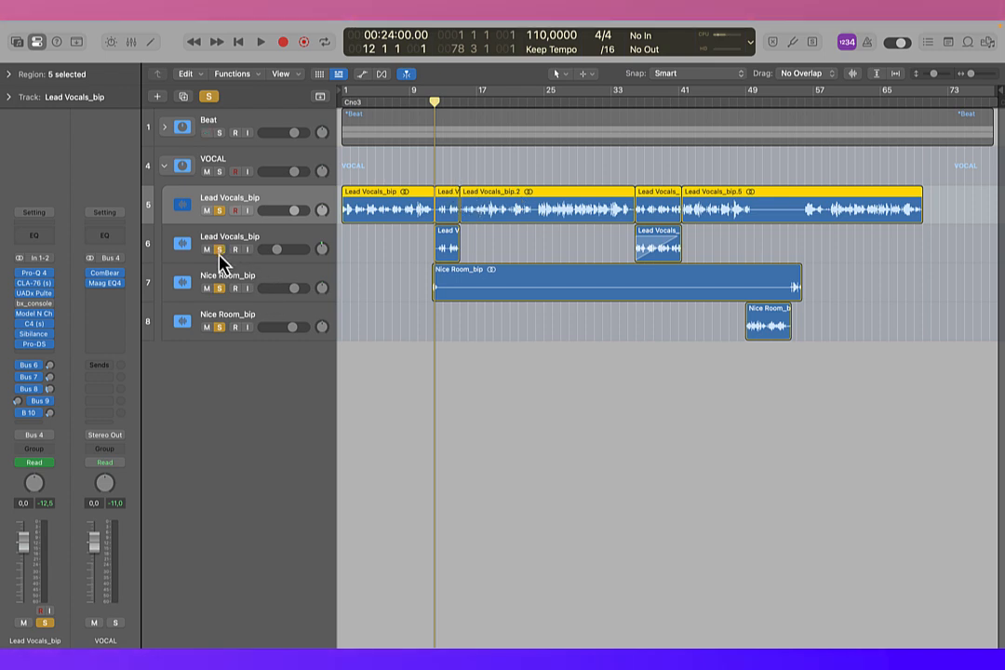
left_click_drag(436, 110, 404, 114)
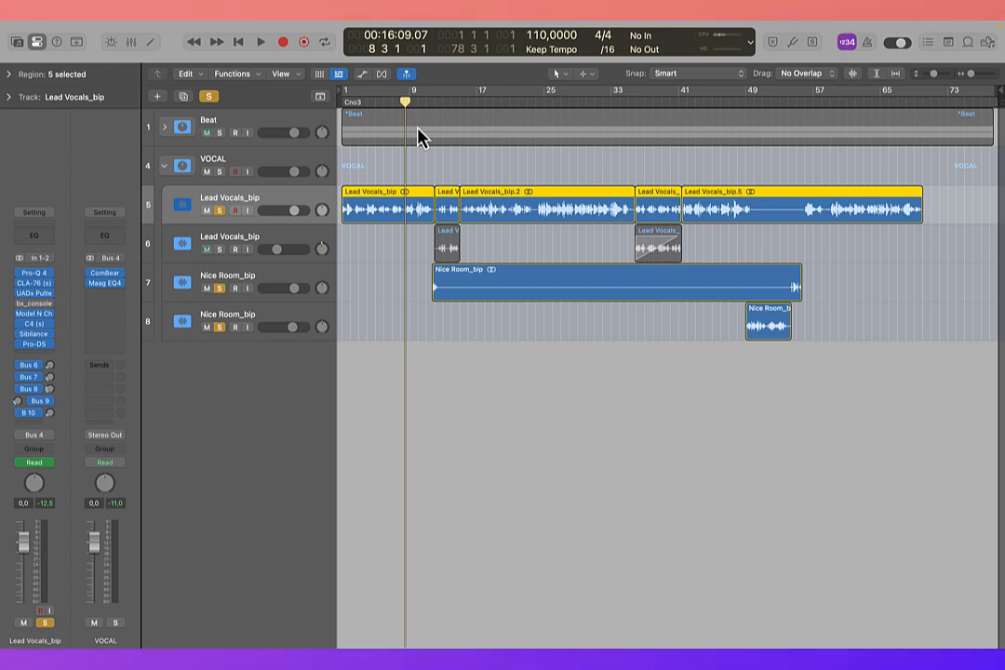
Step: Play the lead vocal from bar 8, solo the second Lead Vocals_bip track as well, and play both from bar 12
key("space")
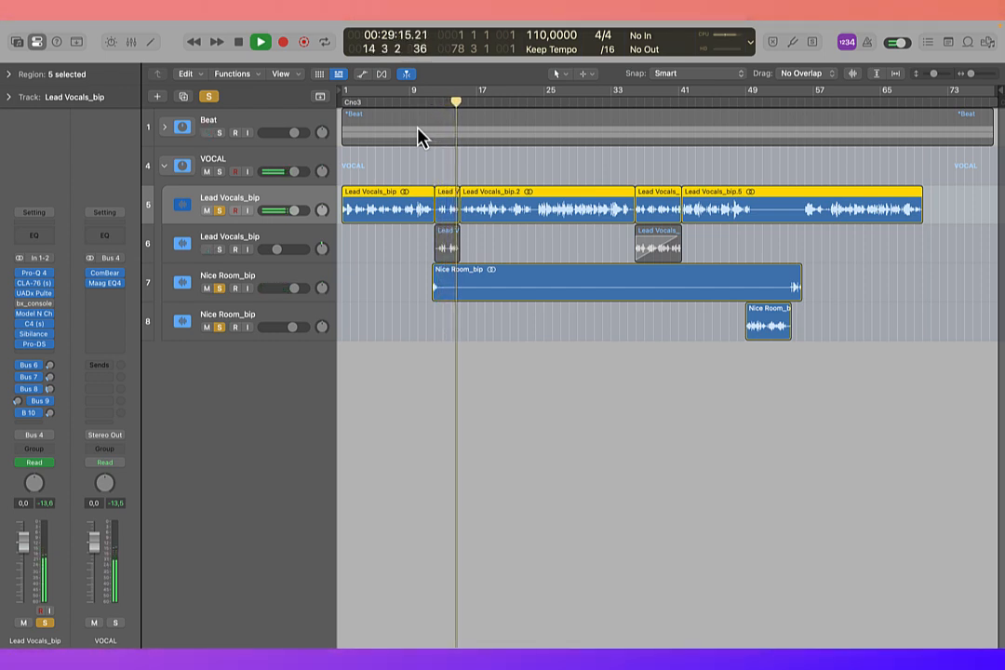
left_click_drag(424, 101, 432, 104)
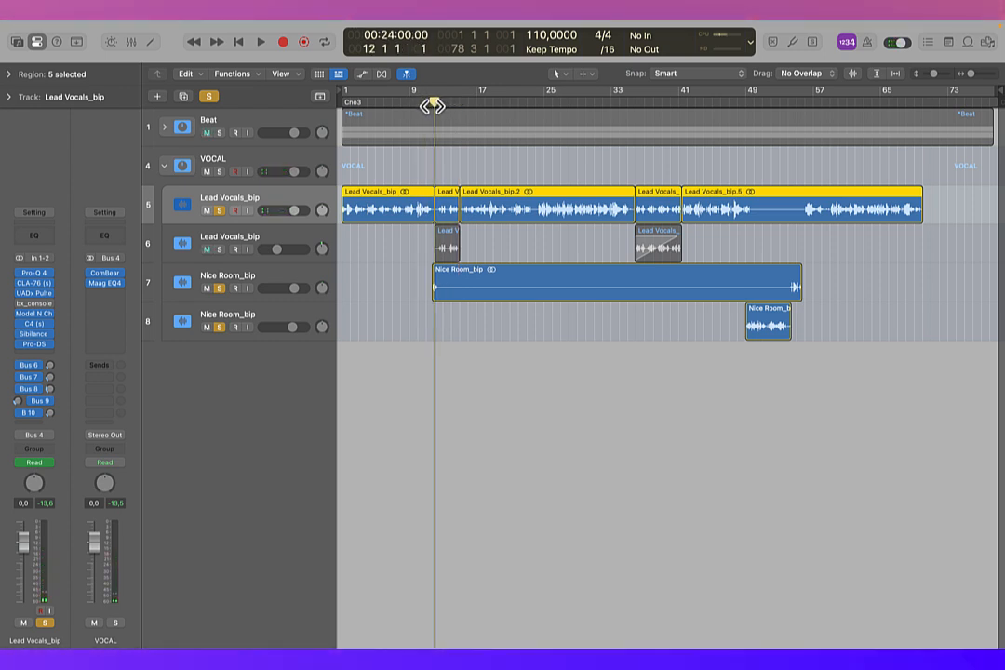
left_click(219, 250)
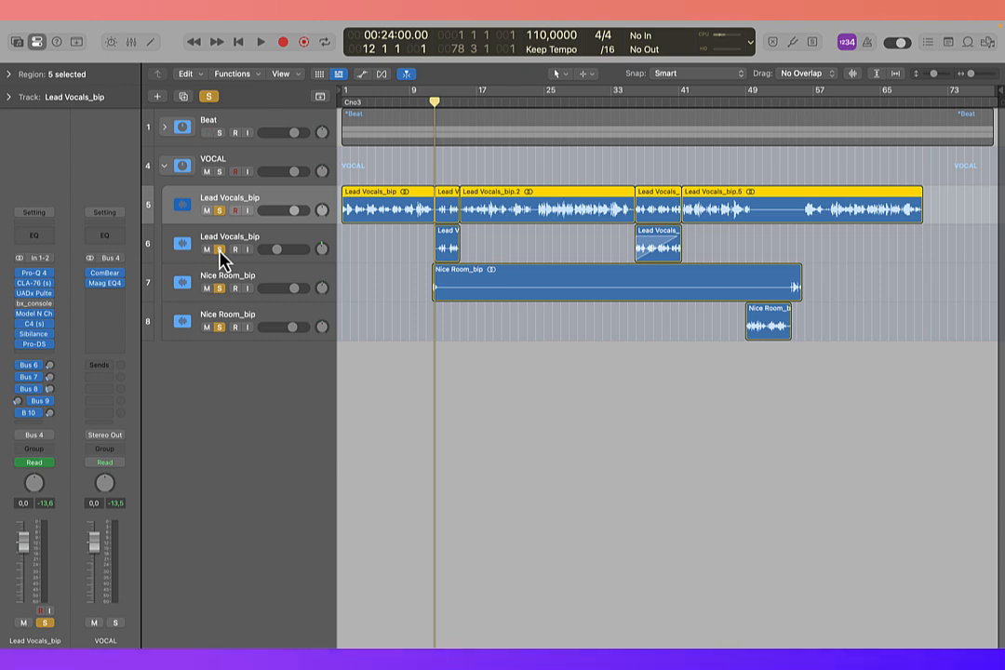
key("space")
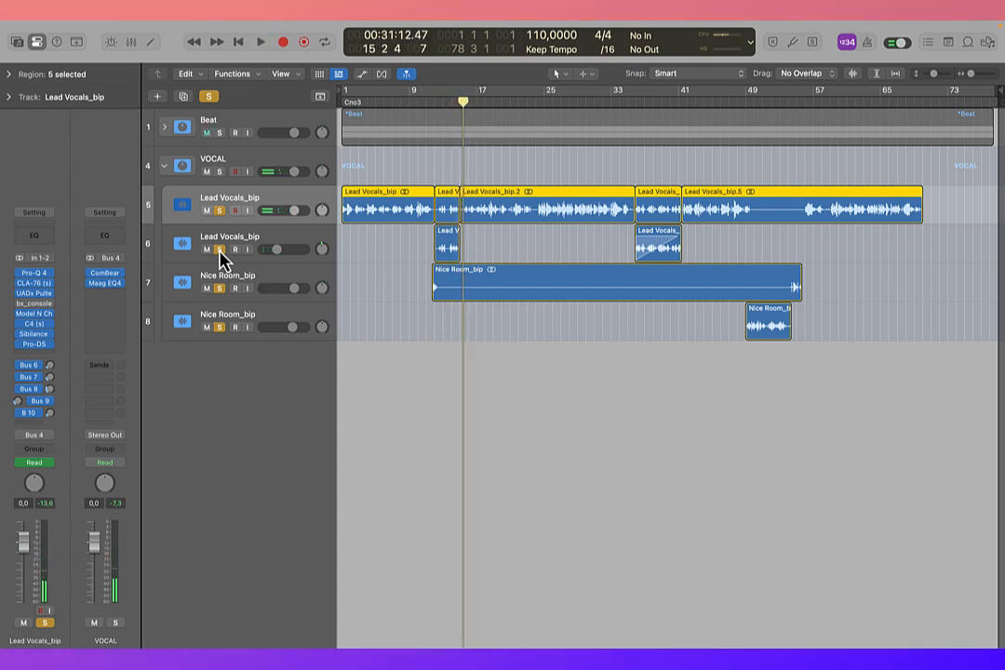
Step: Open VocalSynth 2 on the second Lead Vocals_bip track, start playback without the first Lead Vocals_bip track soloed, dismiss the overload alert, and close the plug-in
left_click(238, 240)
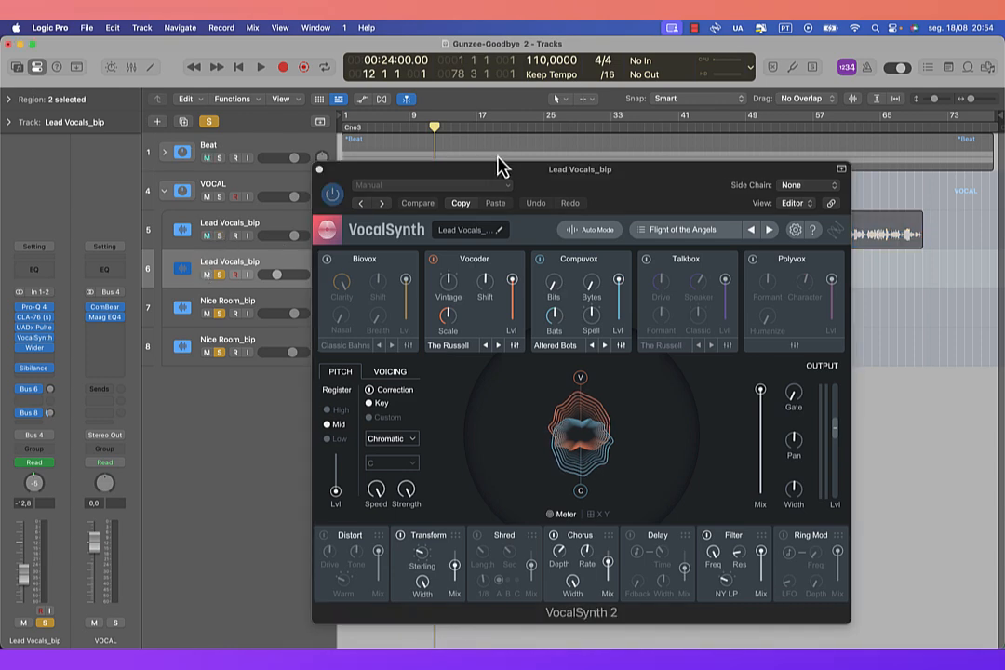
left_click_drag(498, 167, 686, 158)
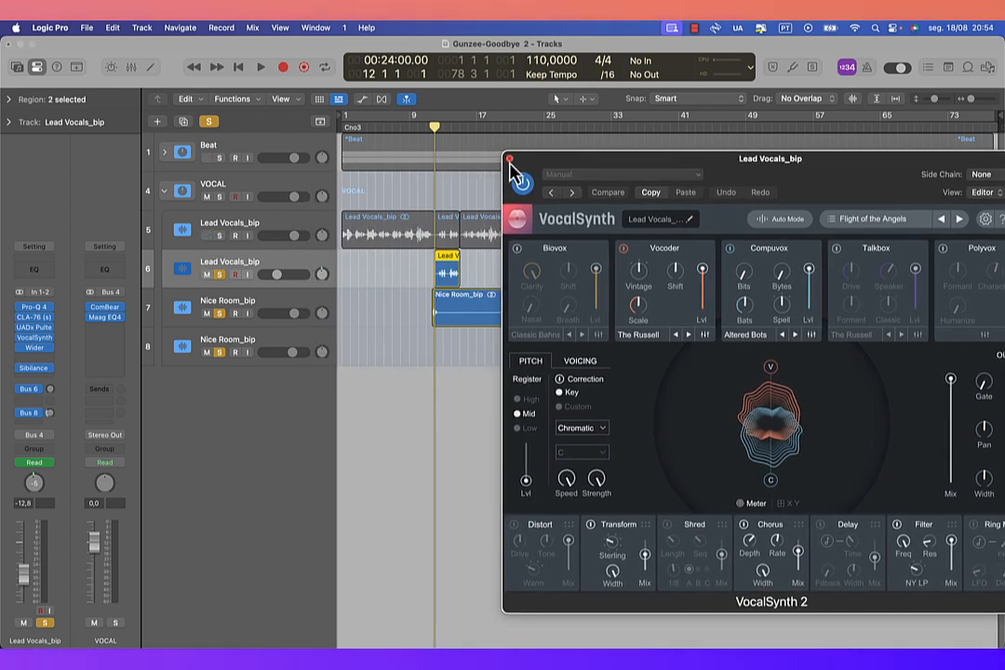
key("space")
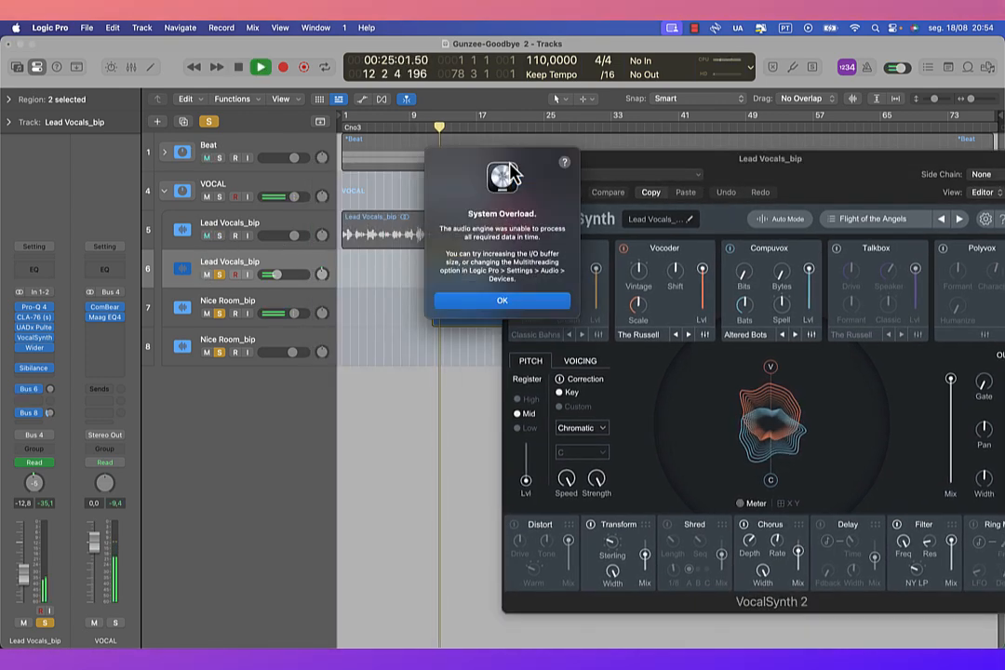
left_click(488, 302)
left_click_drag(560, 174, 373, 180)
left_click(319, 166)
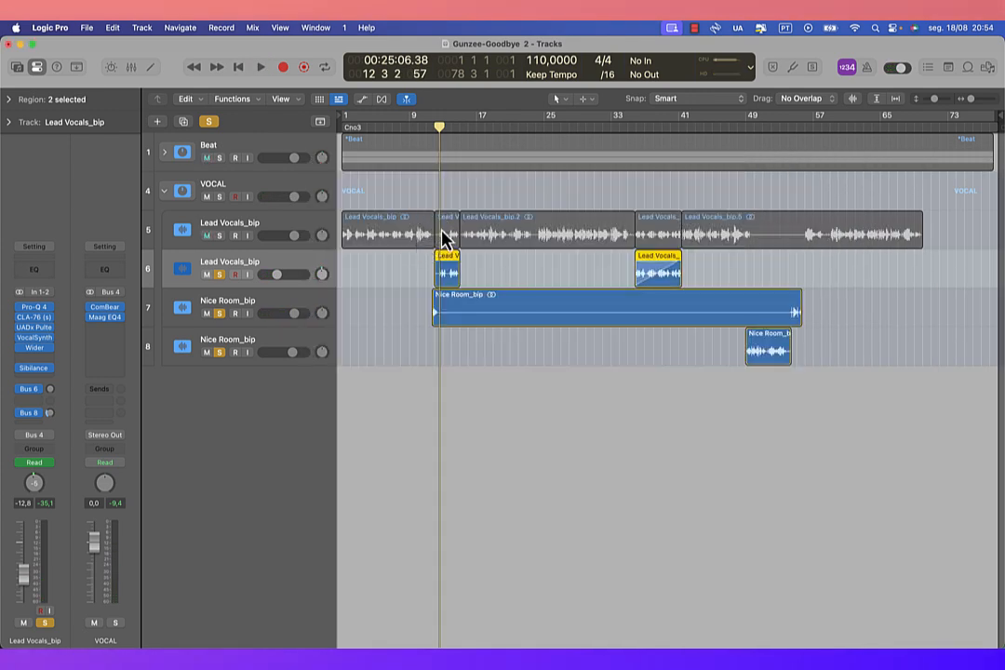
Step: Play the second Lead Vocals_bip track without the main lead, then view its VocalSynth 2 settings and close the plug-in
key("space")
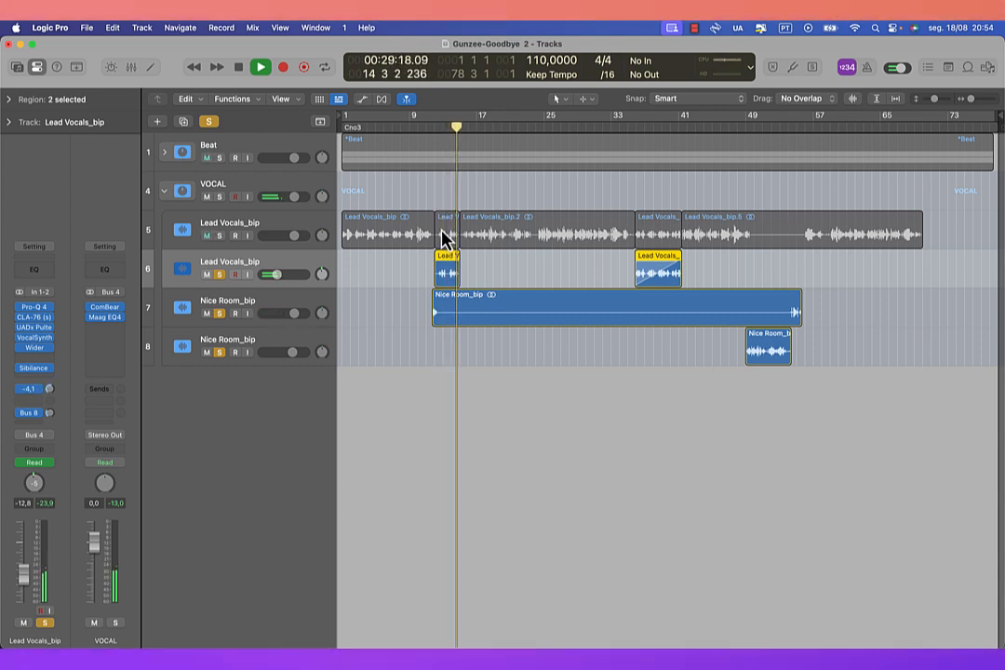
key("space")
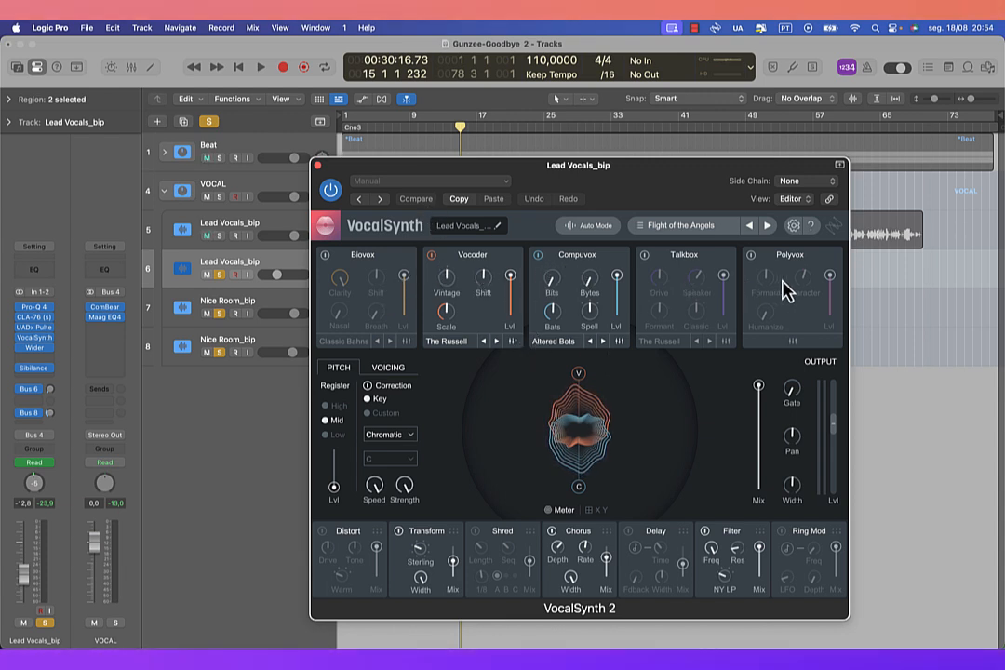
left_click(316, 165)
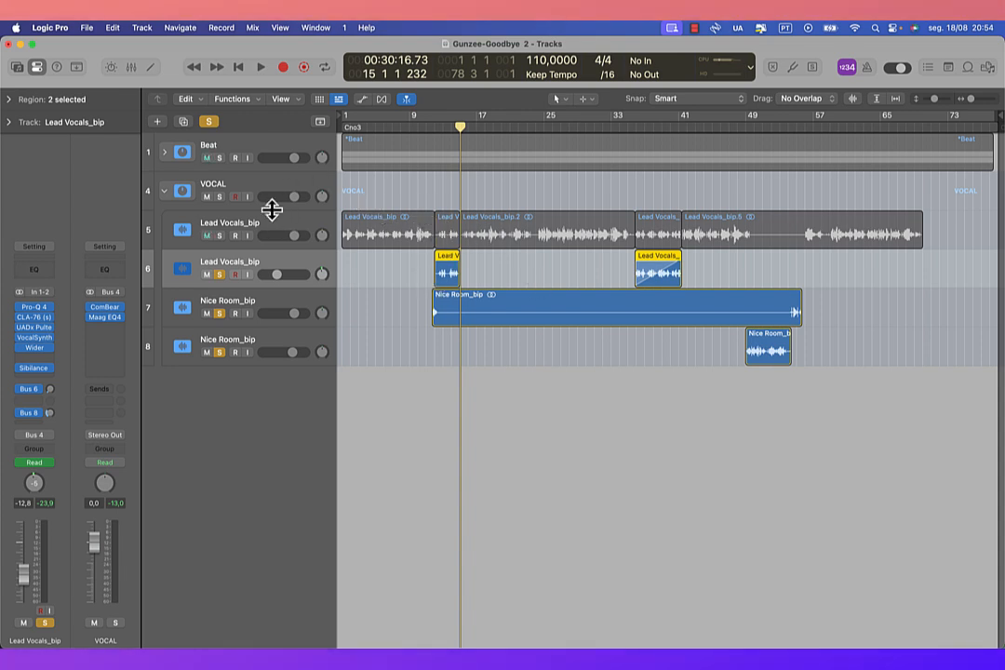
Step: Solo the first Lead Vocals_bip track again and play it together with the second Lead Vocals_bip track from bar 12
left_click(219, 236)
key("space")
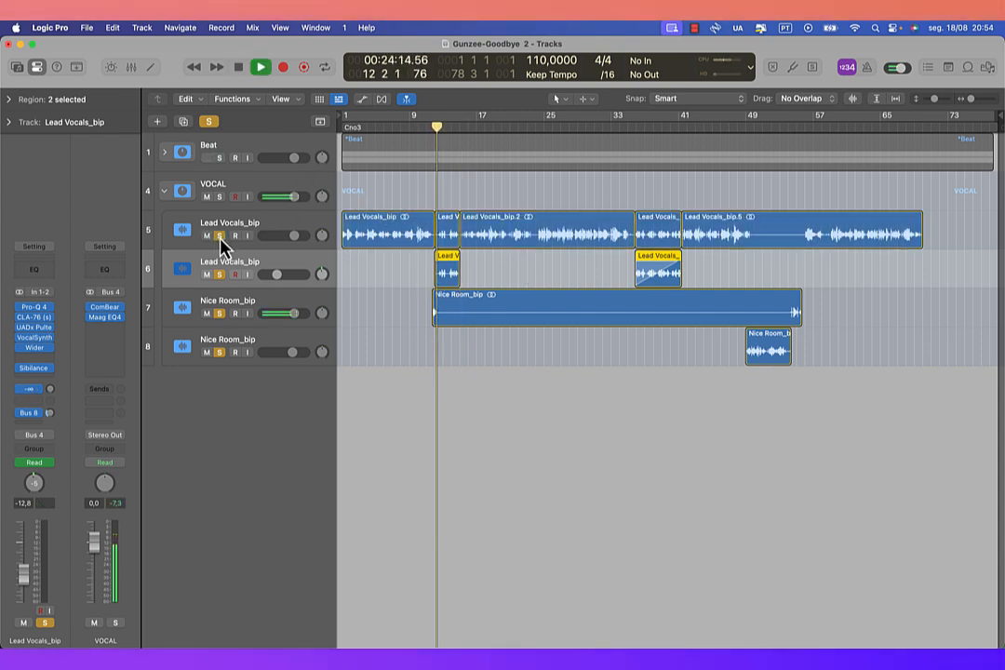
left_click(467, 301)
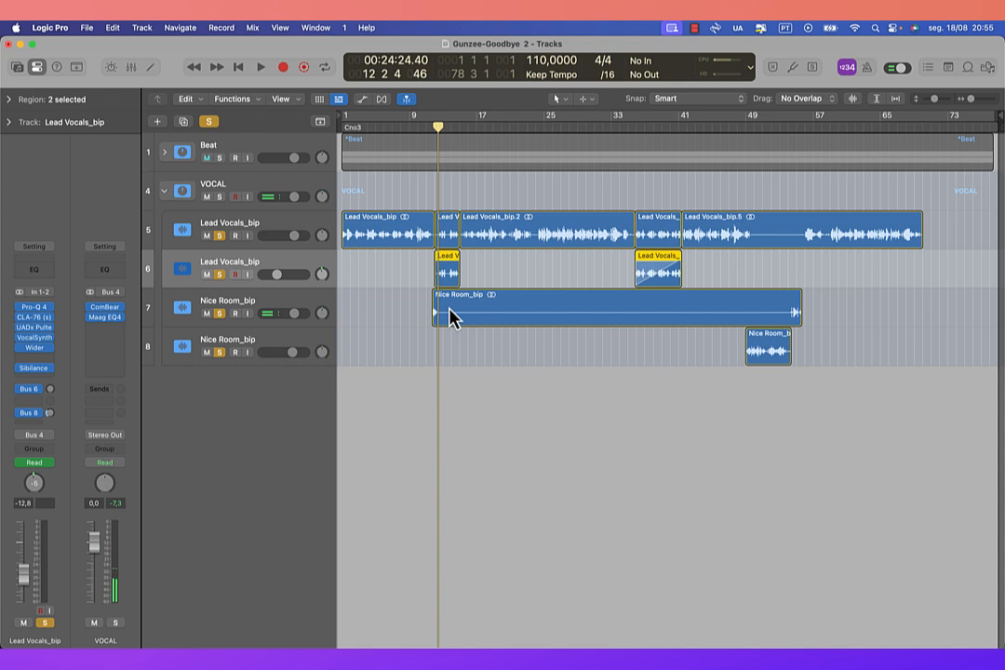
key("space")
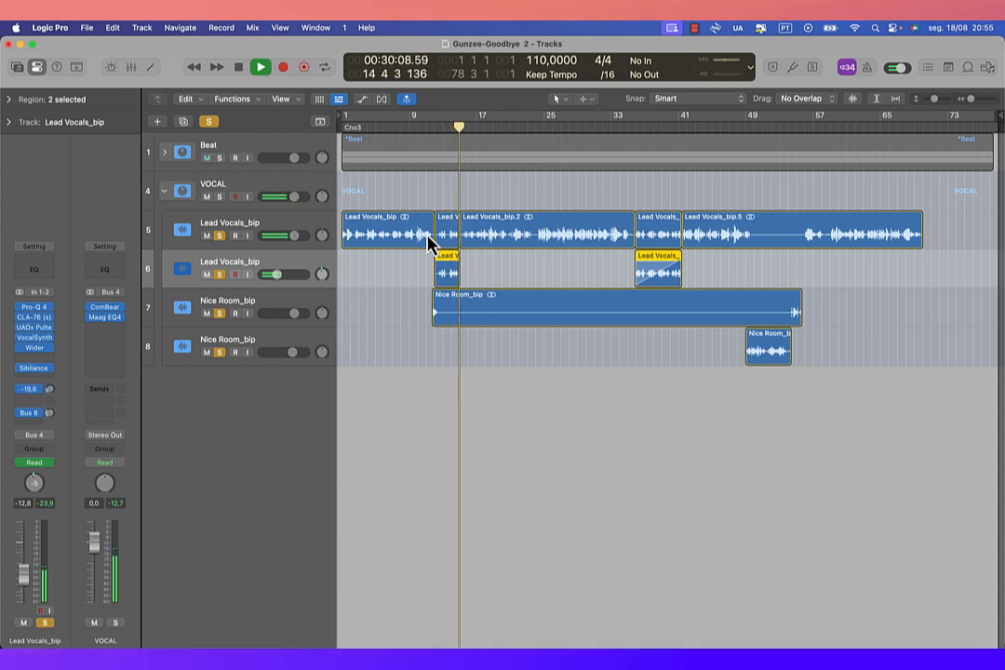
key("space")
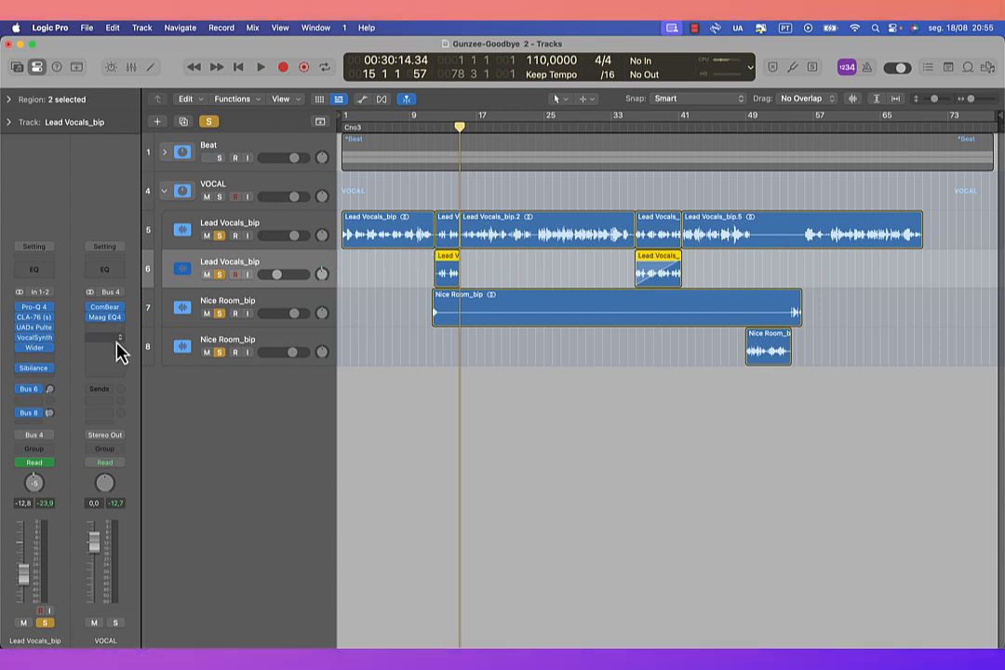
Step: Open Wider on the second Lead Vocals_bip track, bypass and re-enable it during playback to compare the sound, and close the plug-in
left_click(36, 349)
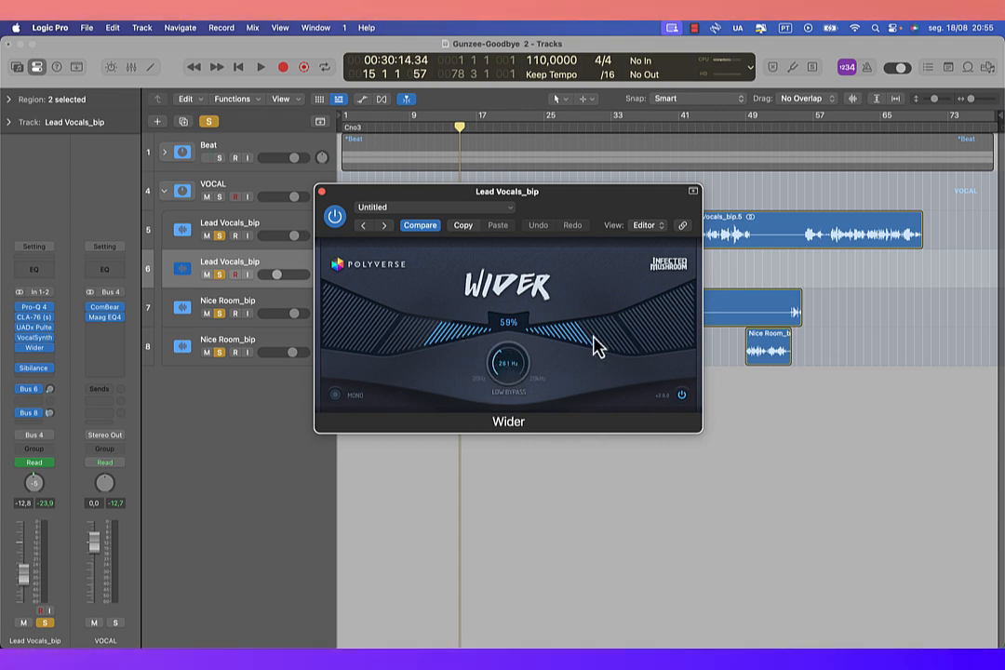
key("space")
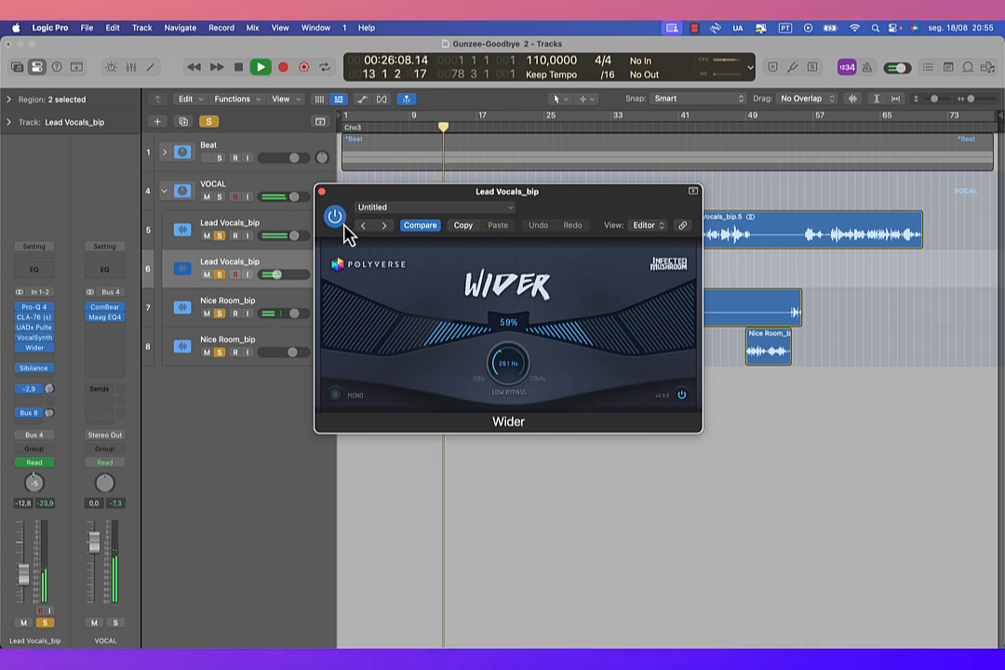
left_click(336, 221)
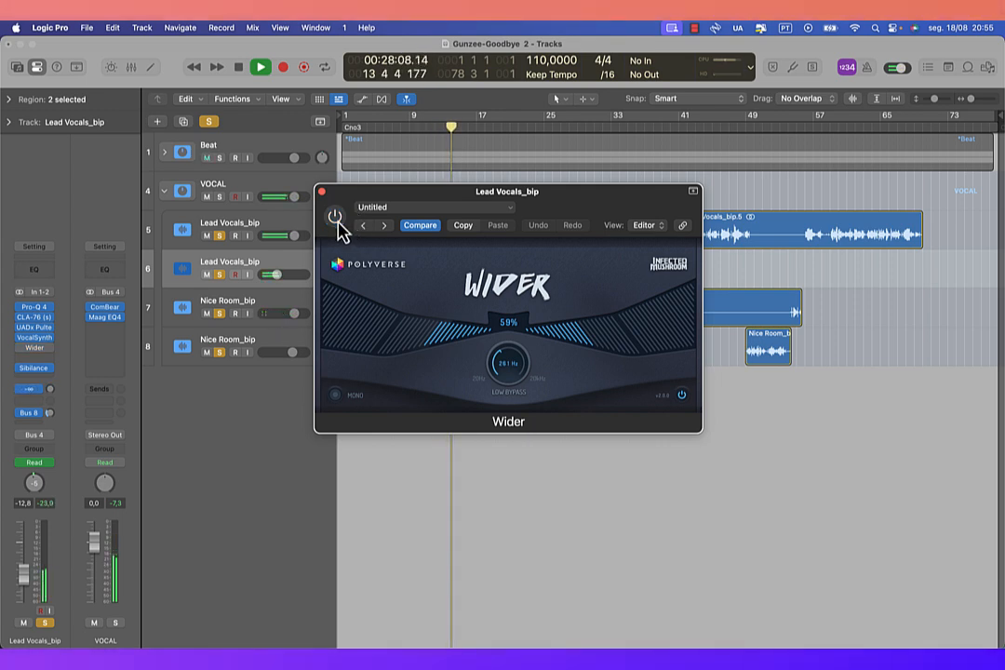
left_click(336, 221)
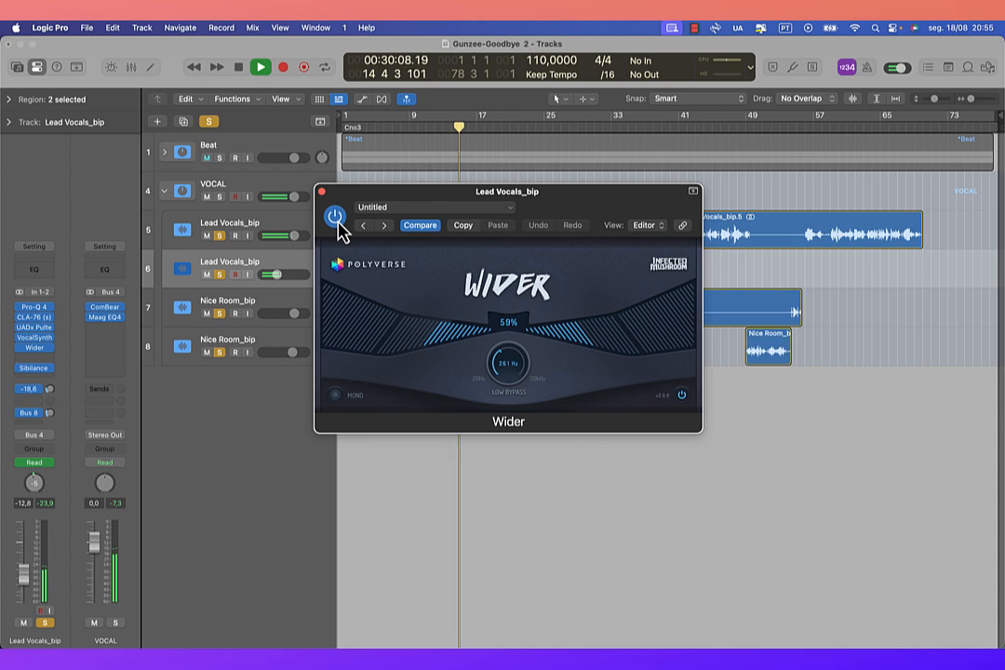
left_click(321, 192)
key("space")
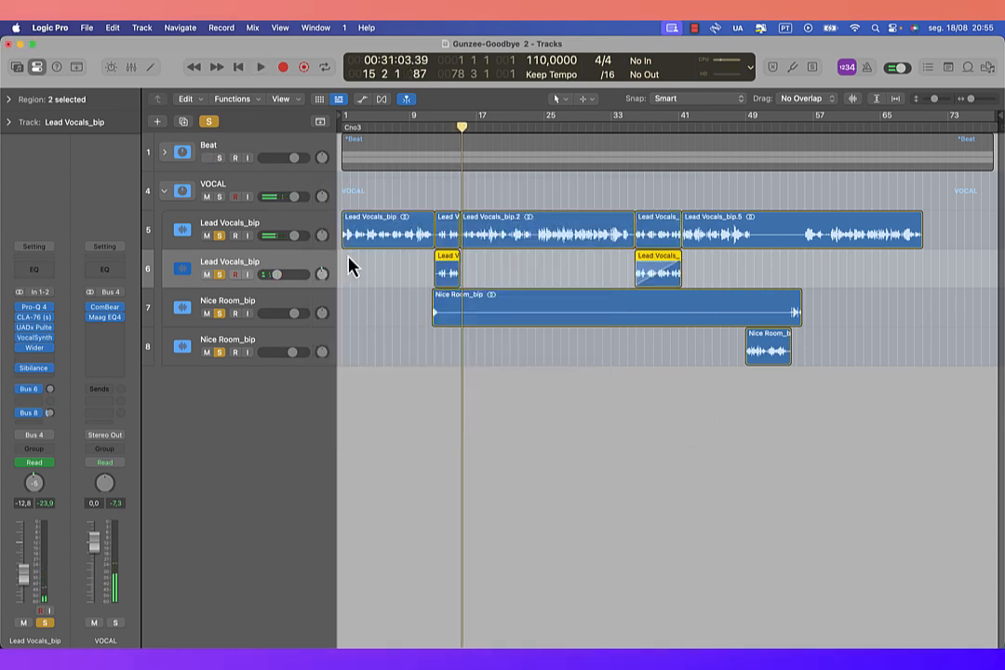
Step: Show track automation and play the Send 1 automation on the second Lead Vocals_bip track from bar 12, beat 4
key("a")
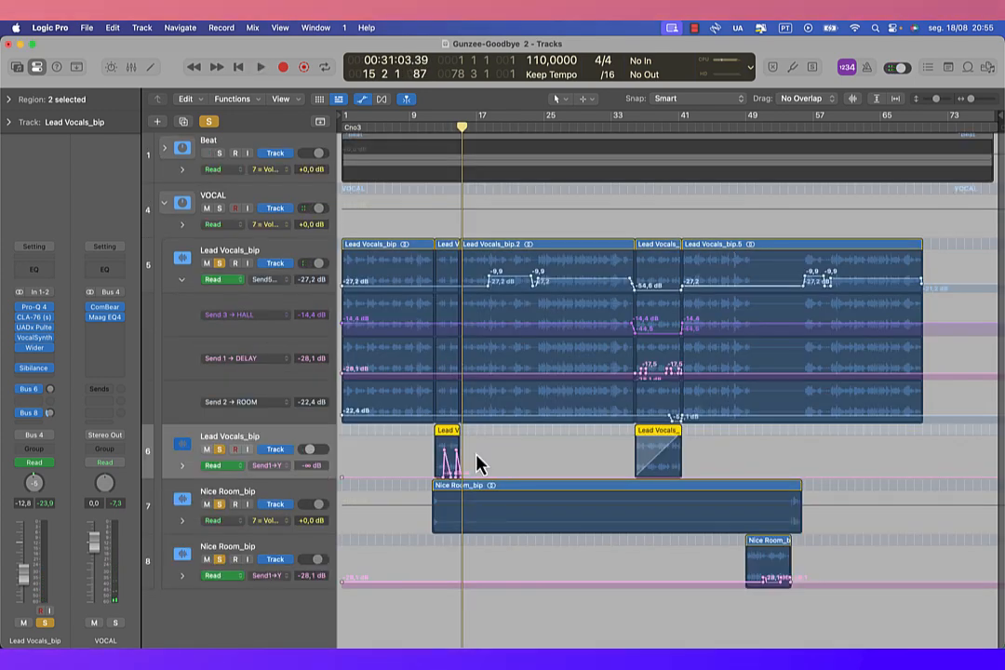
scroll(476, 454, "up", 10)
scroll(475, 454, "left", 5)
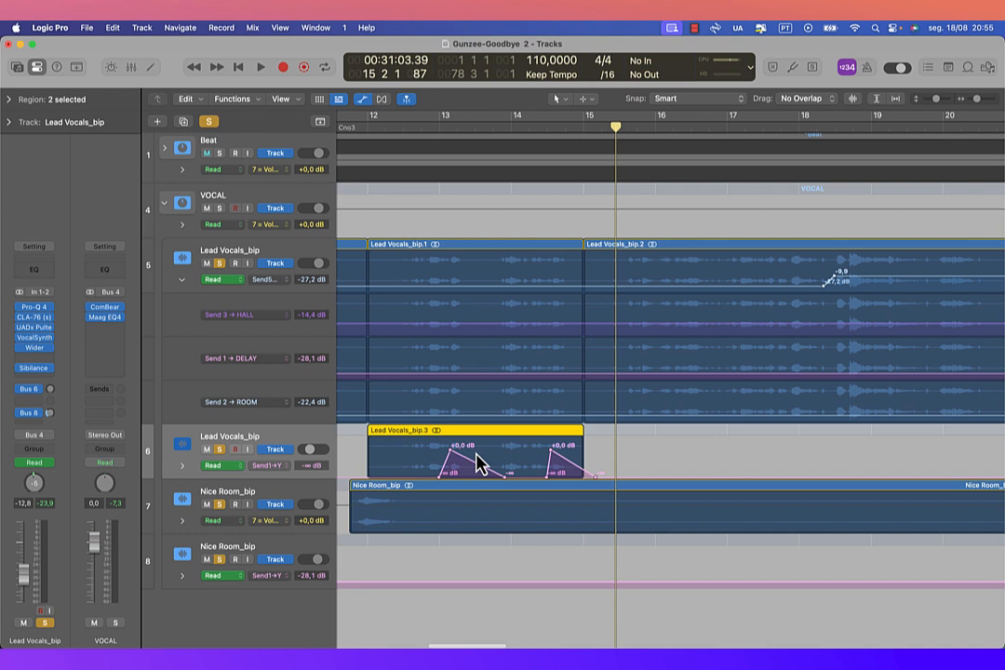
scroll(475, 463, "left", 2)
left_click(445, 128)
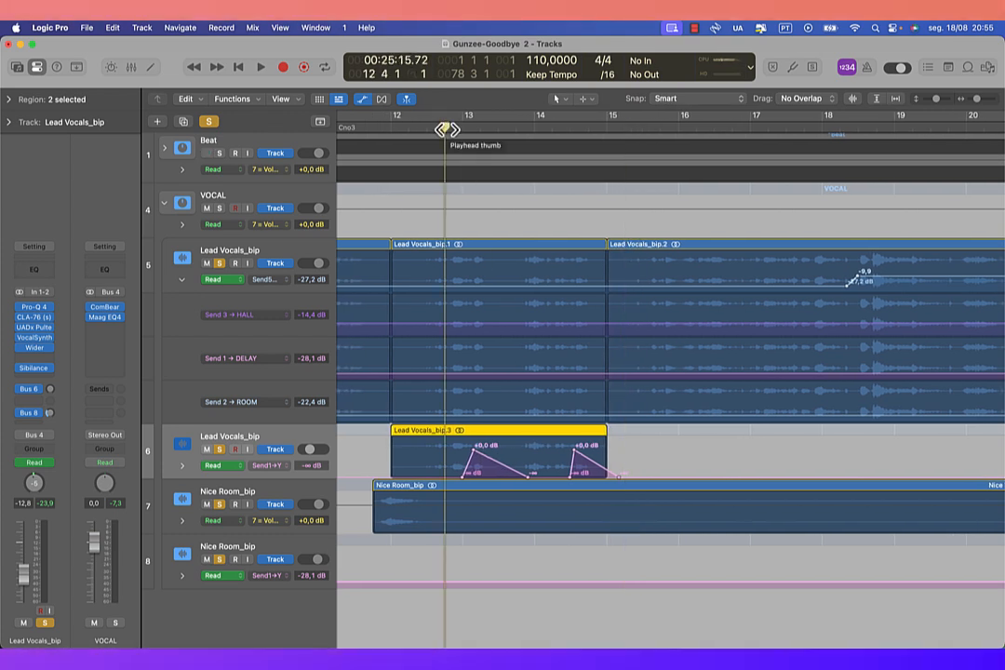
key("space")
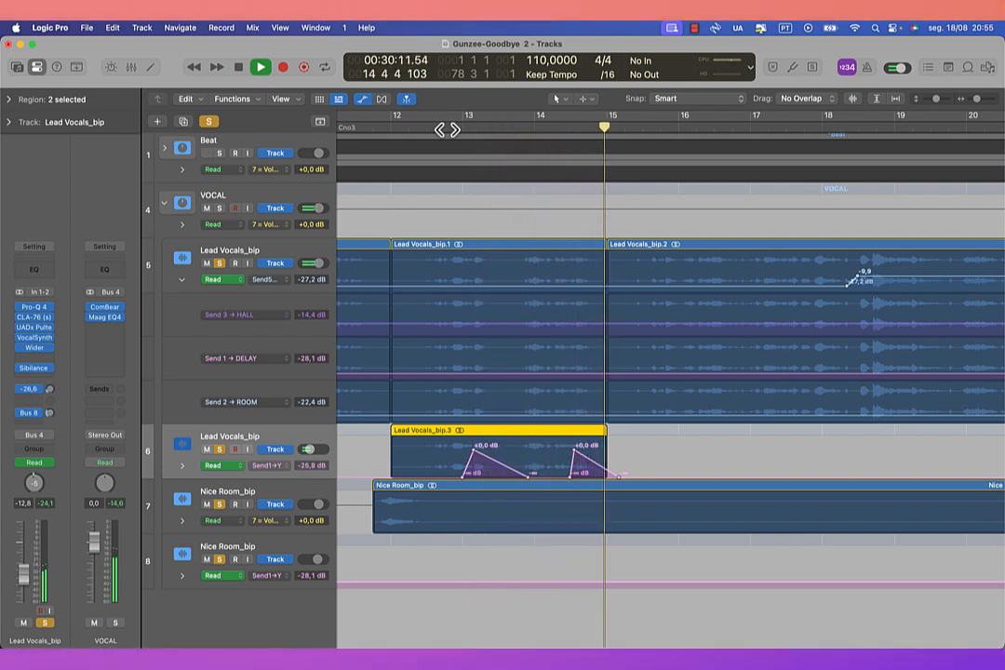
key("space")
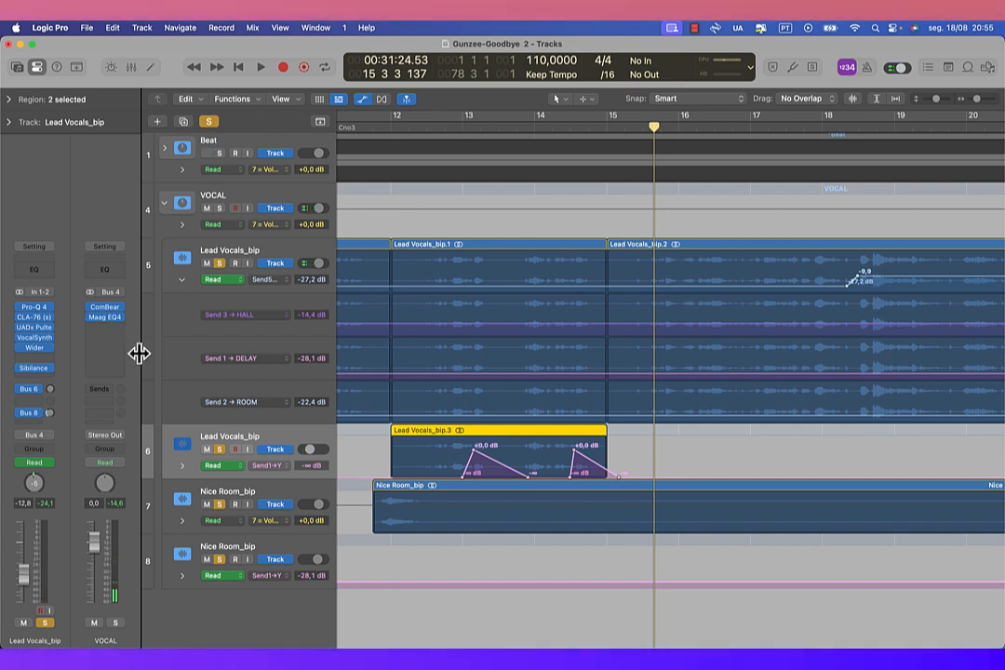
Step: Inspect the Comeback Kid tape and cut filter settings on the DELAY bus, then view its Distortion plug-in and close both
left_click(49, 390)
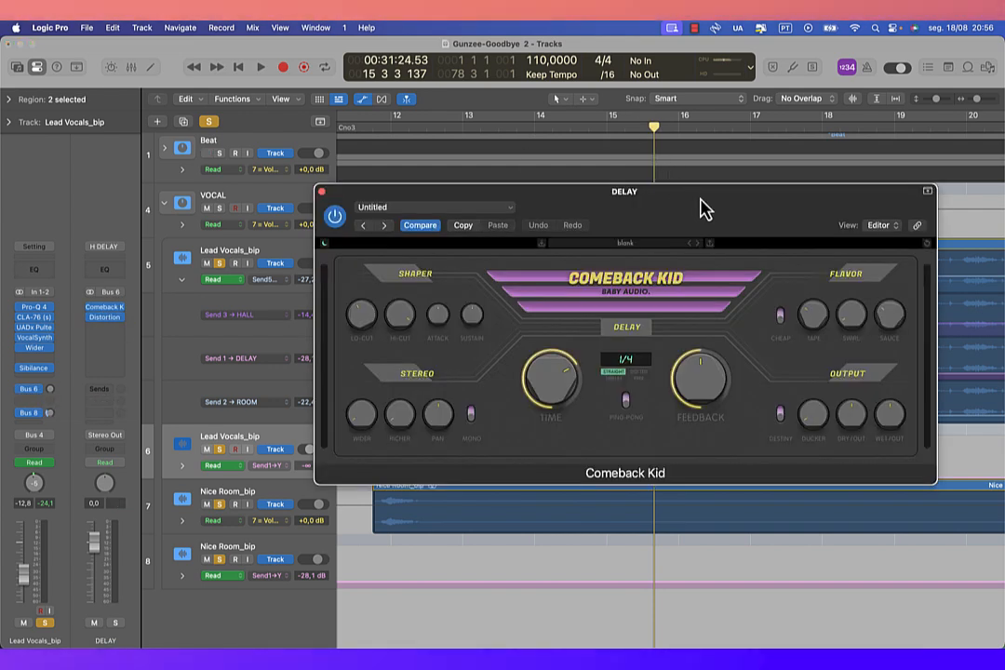
left_click_drag(703, 208, 593, 208)
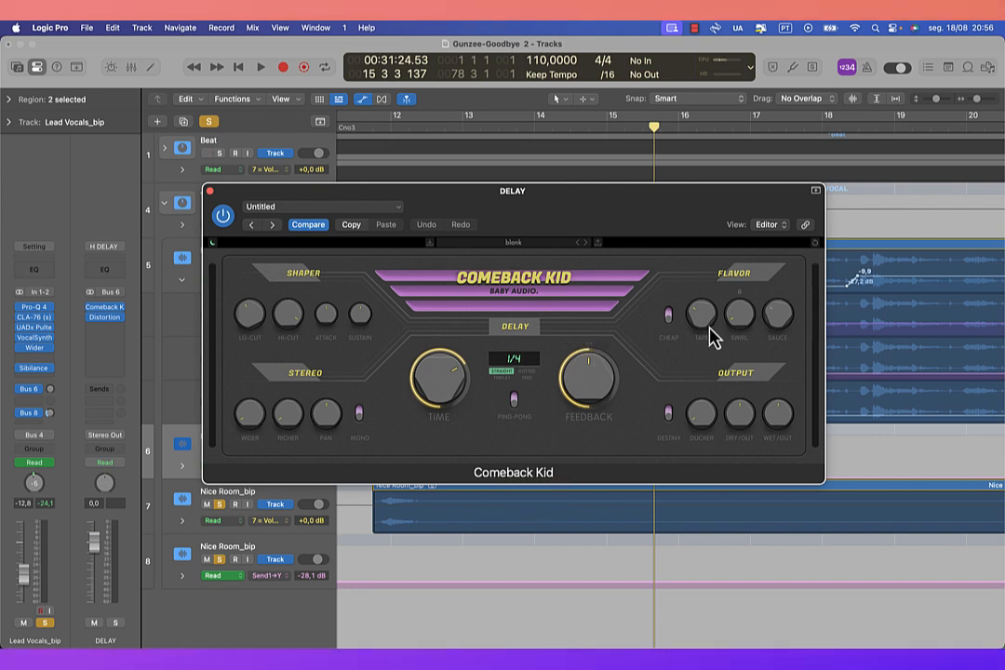
mouse_move(703, 315)
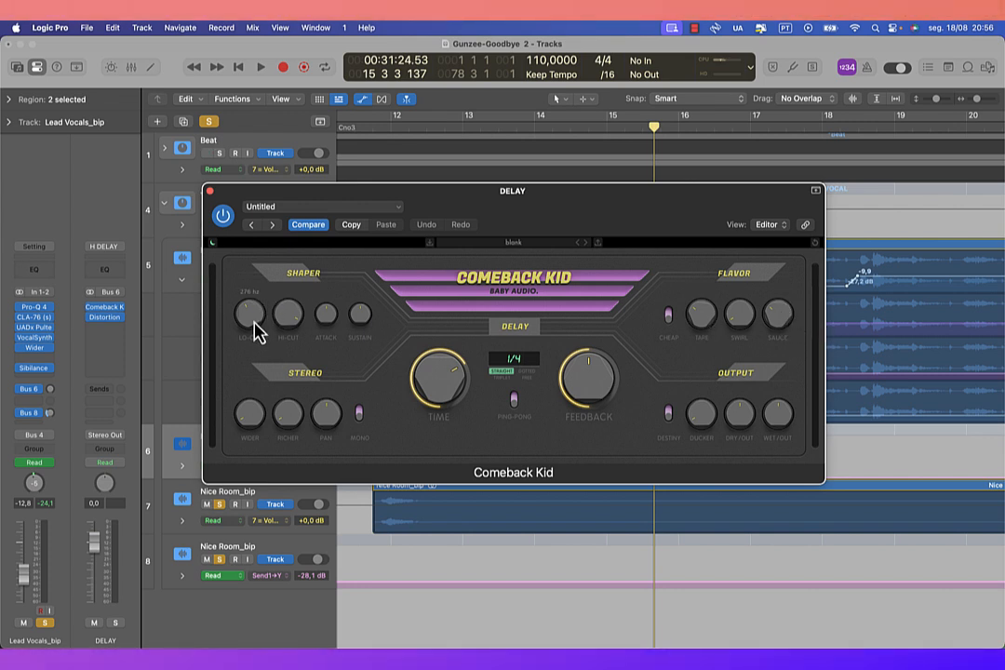
mouse_move(286, 330)
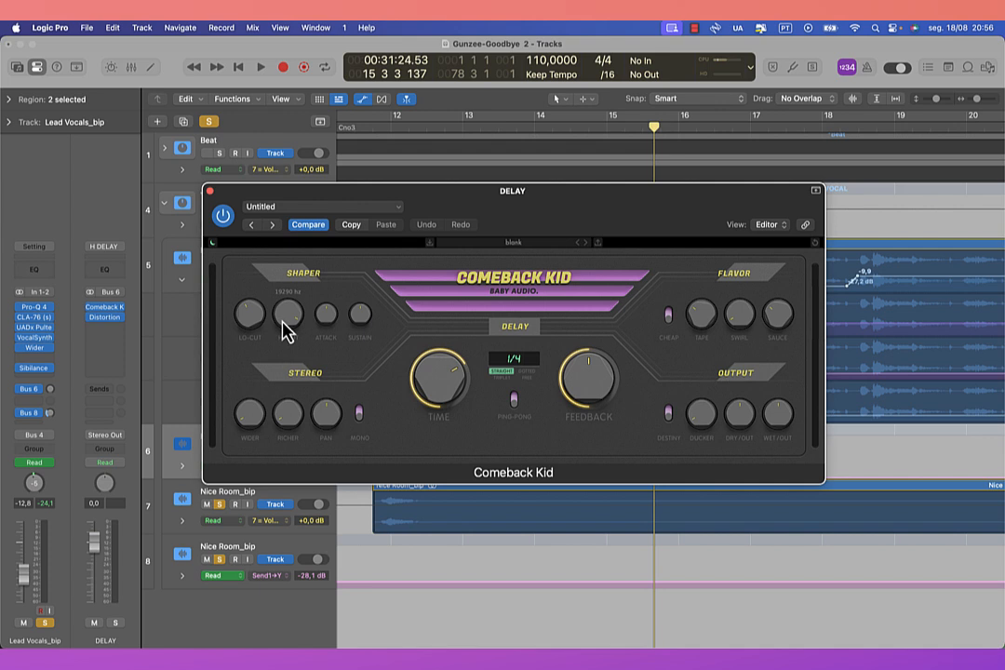
mouse_move(253, 325)
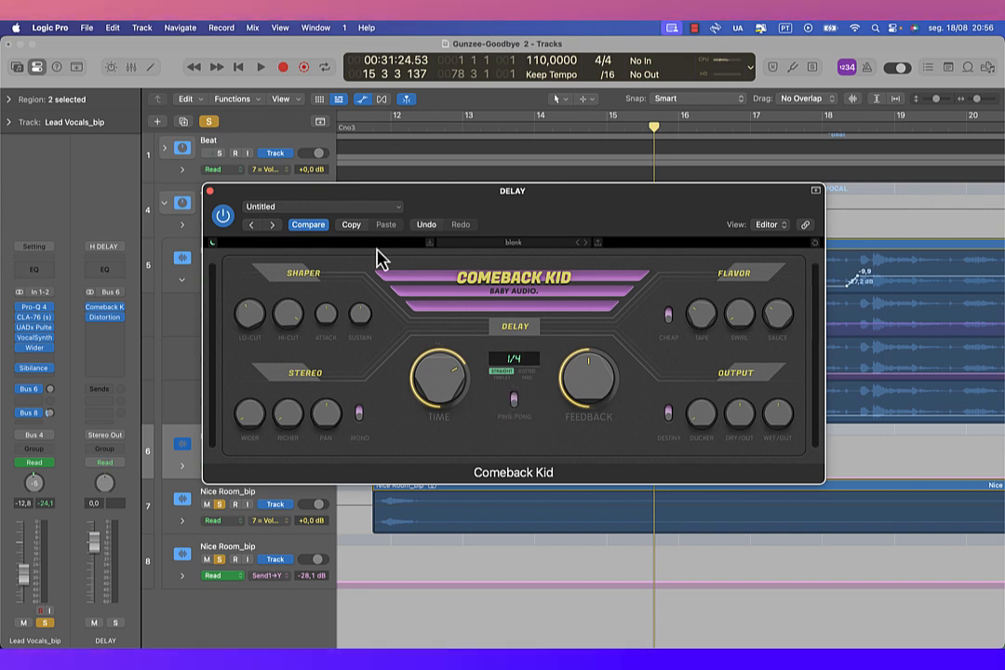
left_click(210, 192)
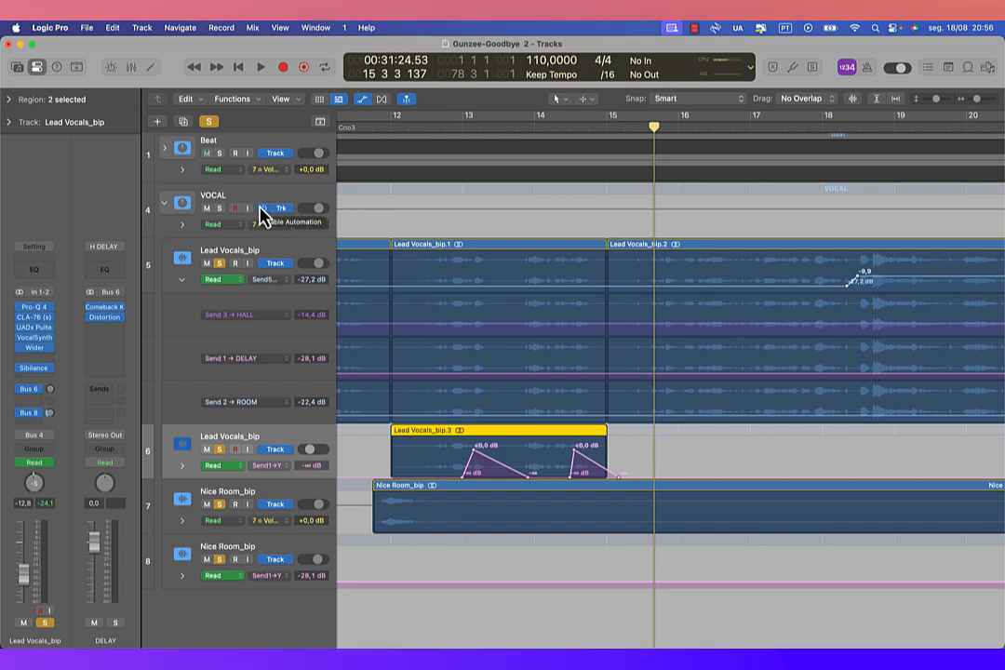
left_click(106, 318)
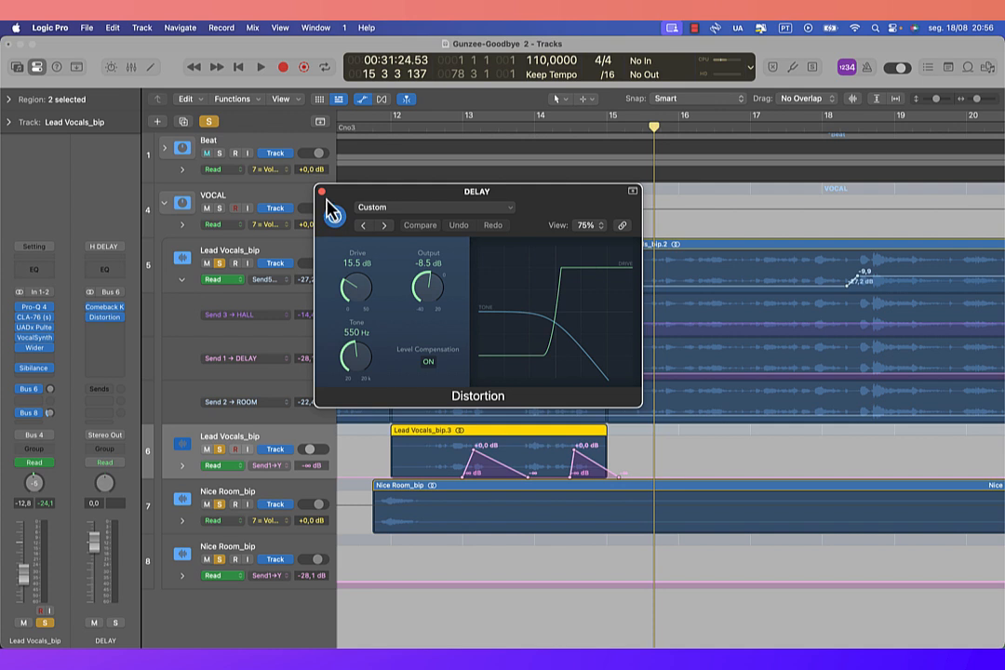
left_click(322, 192)
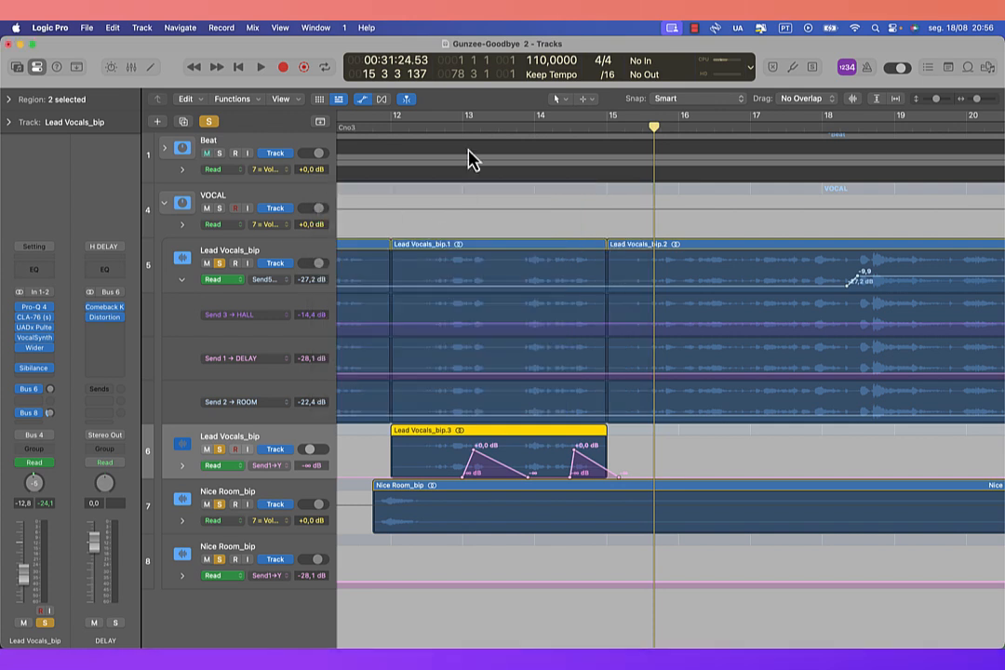
Step: Replay the automated delay throws on the second Lead Vocals_bip track from just before bar 13, and stop playback
left_click(444, 127)
key("space")
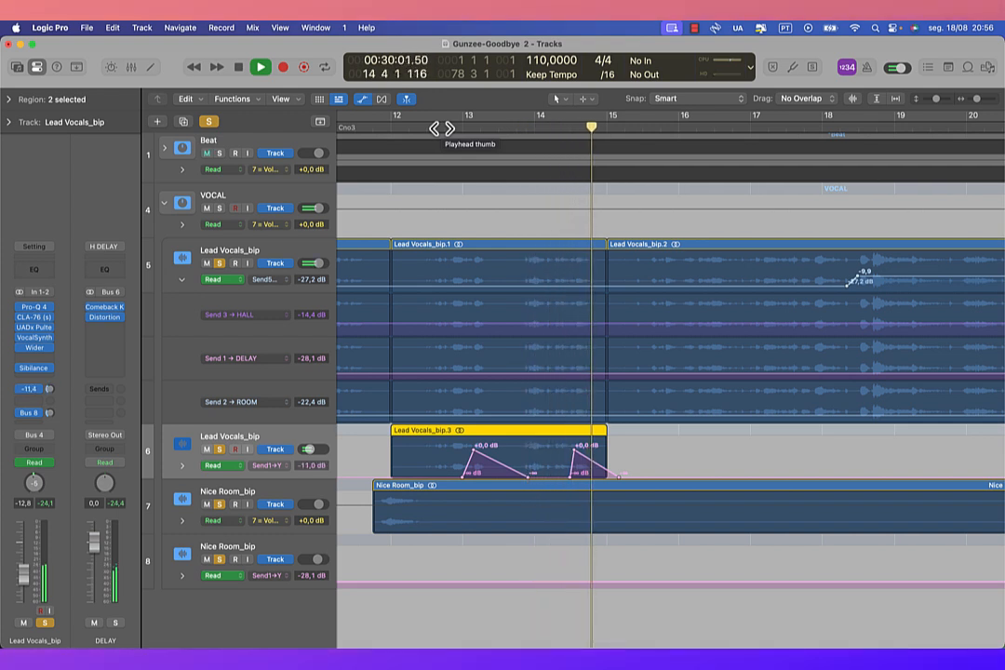
key("space")
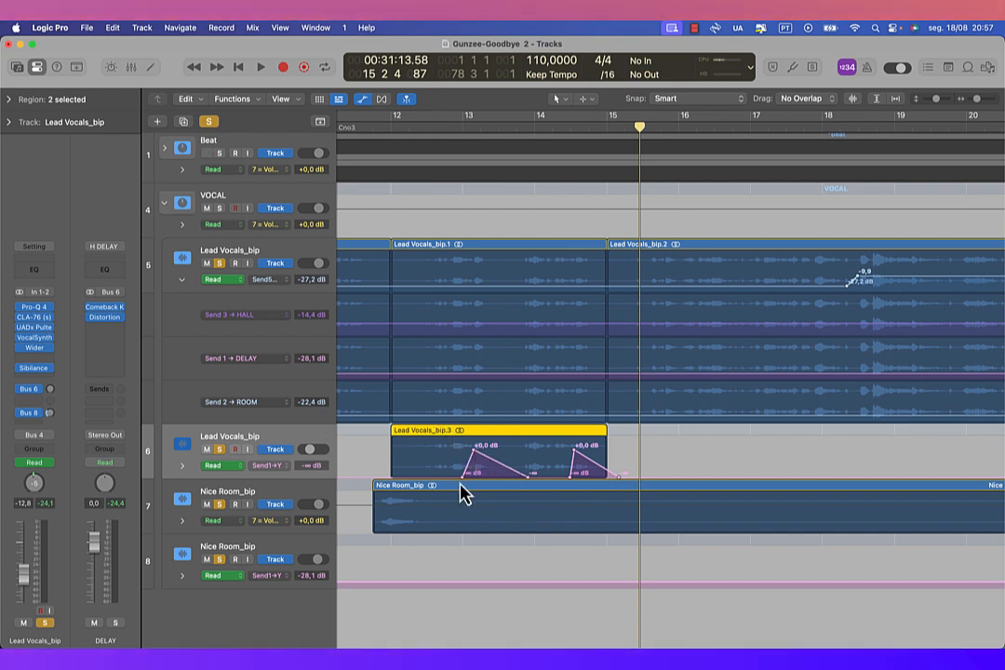
Step: Play the second Lead Vocals_bip track's delay throws once more from bar 13, and stop in bar 15
left_click(461, 130)
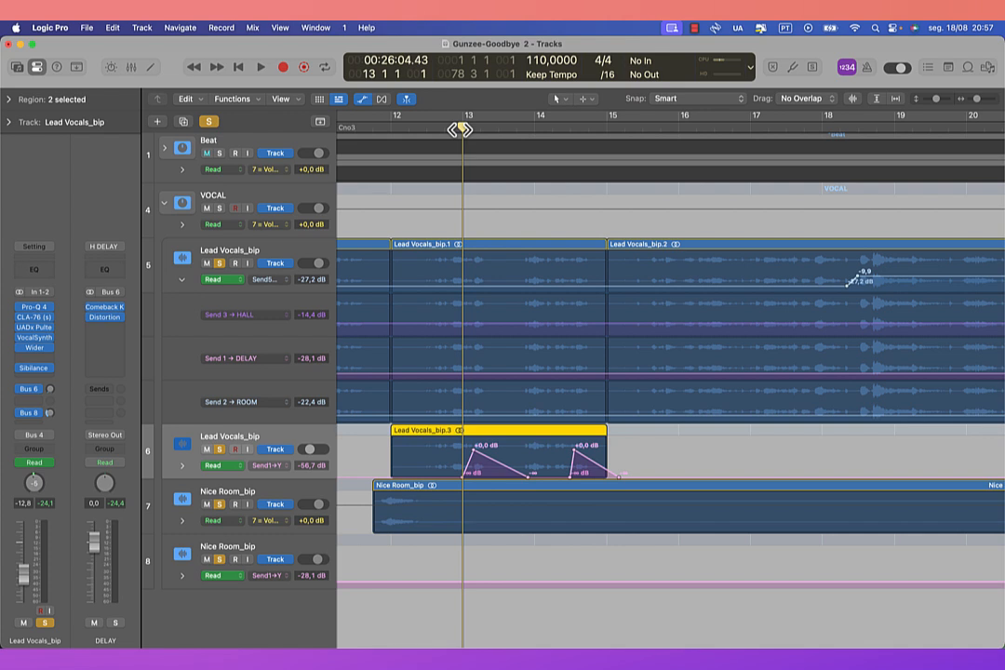
key("space")
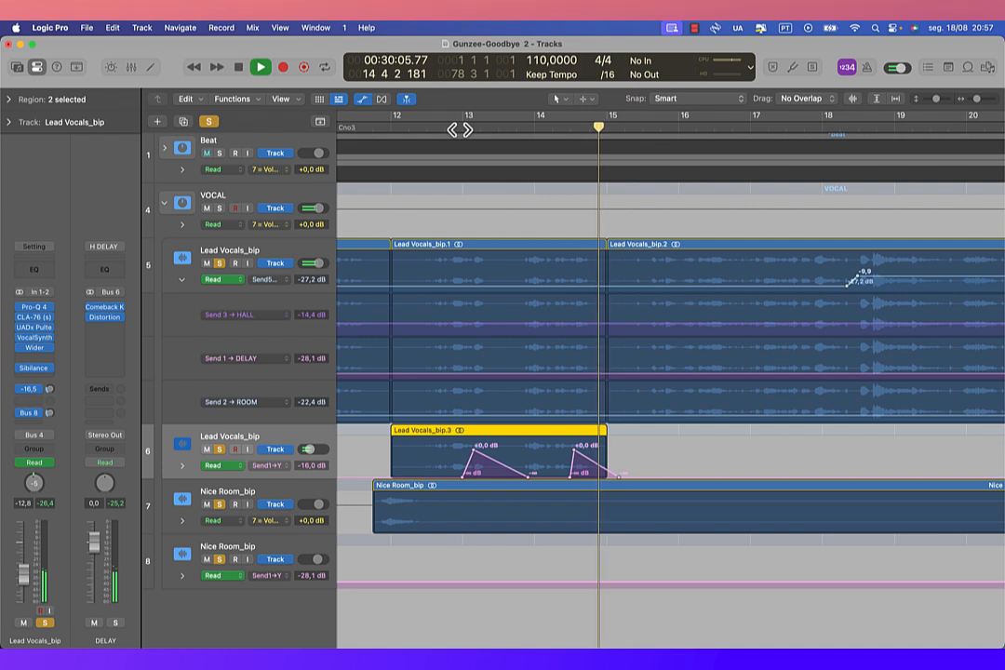
key("space")
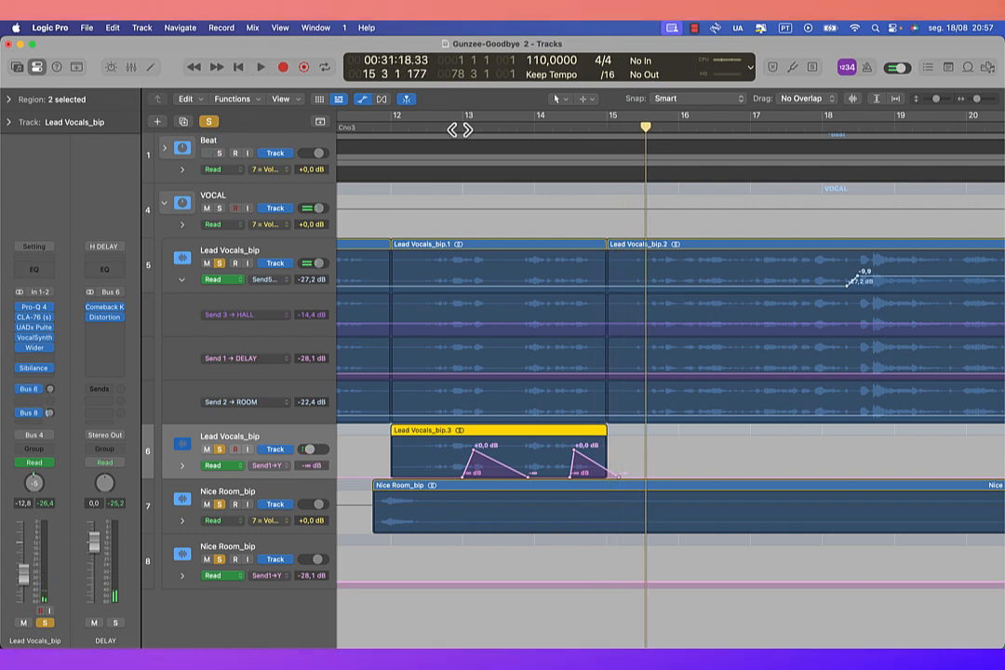
Step: Hide the track automation and clear the solo on all tracks
key("a")
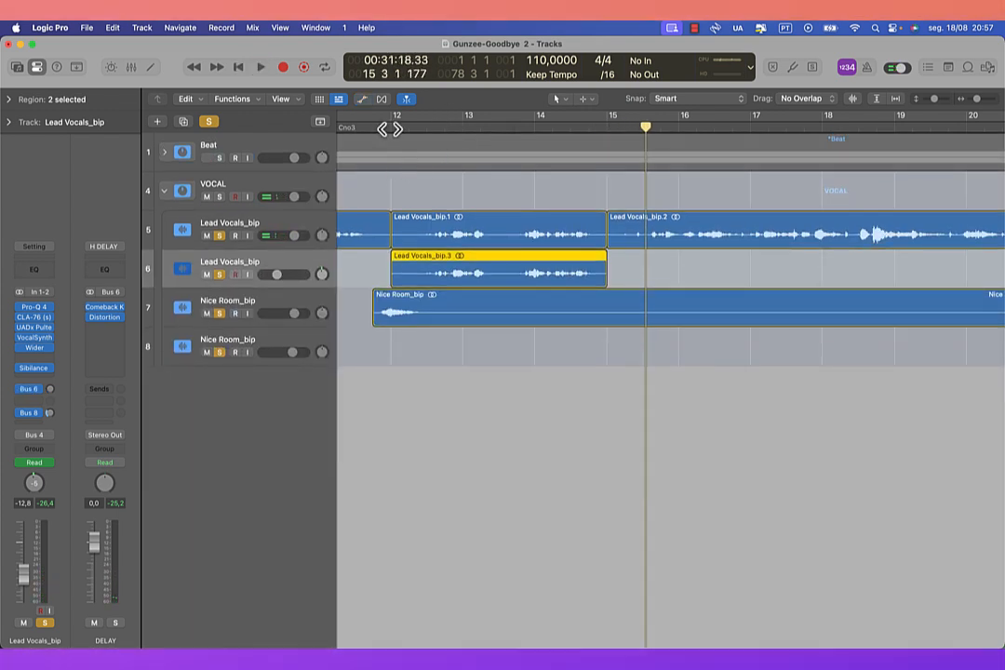
left_click(208, 121)
left_click(392, 126)
left_click(377, 127)
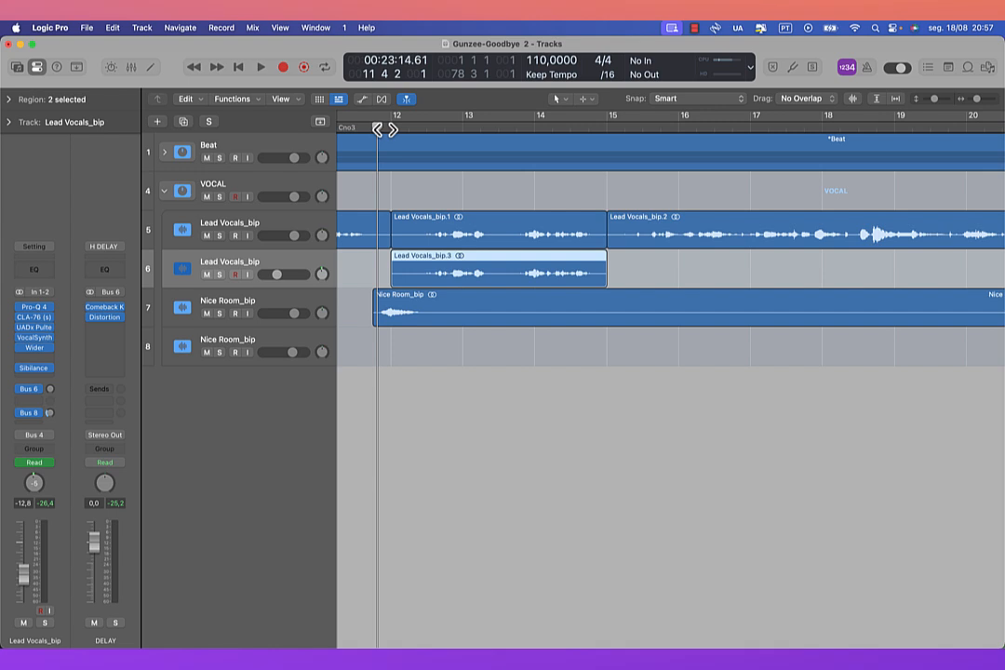
Step: Play the full mix with beat and vocals from bar 10, and stop in bar 16
key("super+Left")
key("super+Left")
key("super+Left")
key("super+Left")
left_click(356, 131)
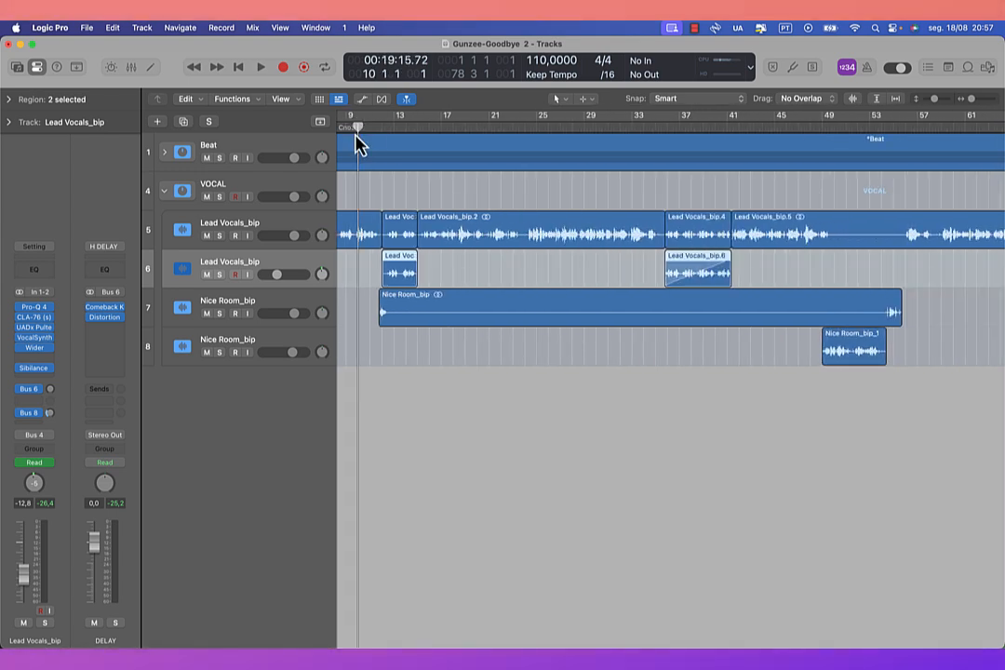
key("space")
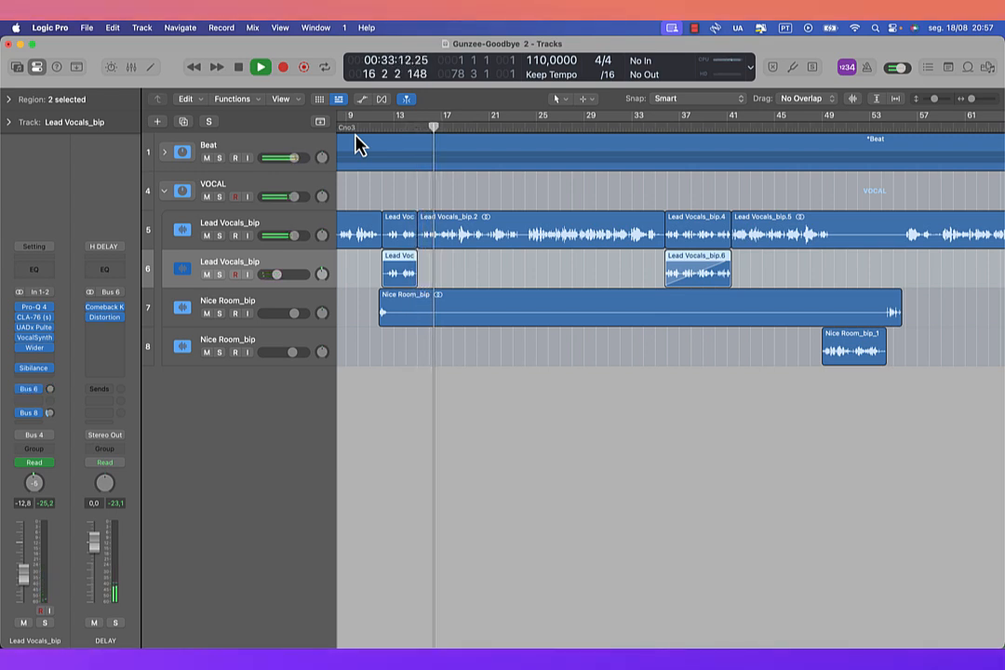
key("space")
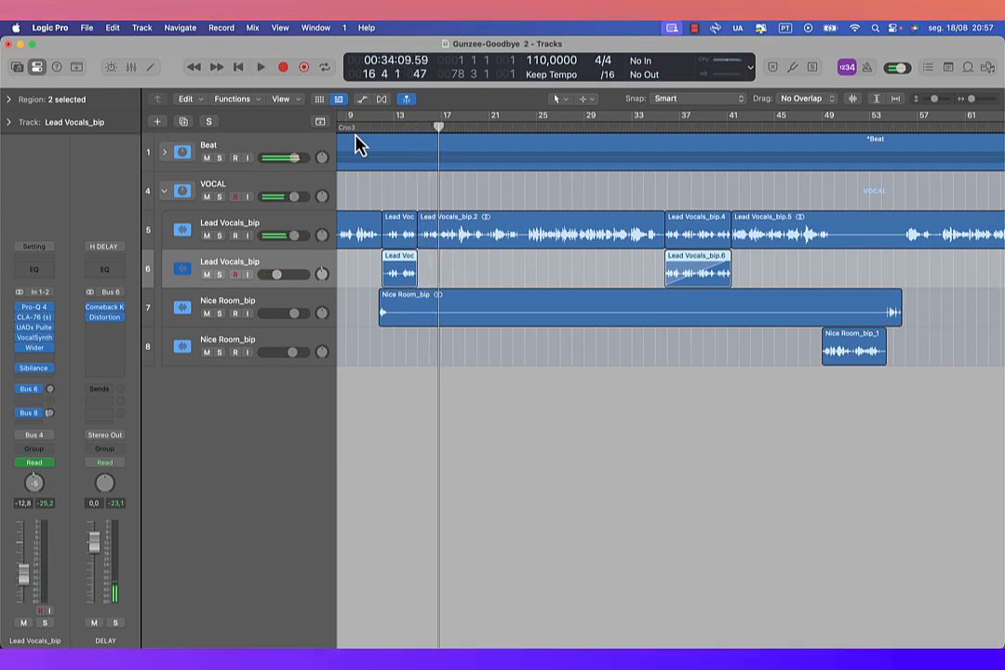
Step: Inspect the Waves Harmony 6V Spread settings on the HARMONICOS bus fed by the first Lead Vocals_bip track, and close the plug-in
left_click(270, 228)
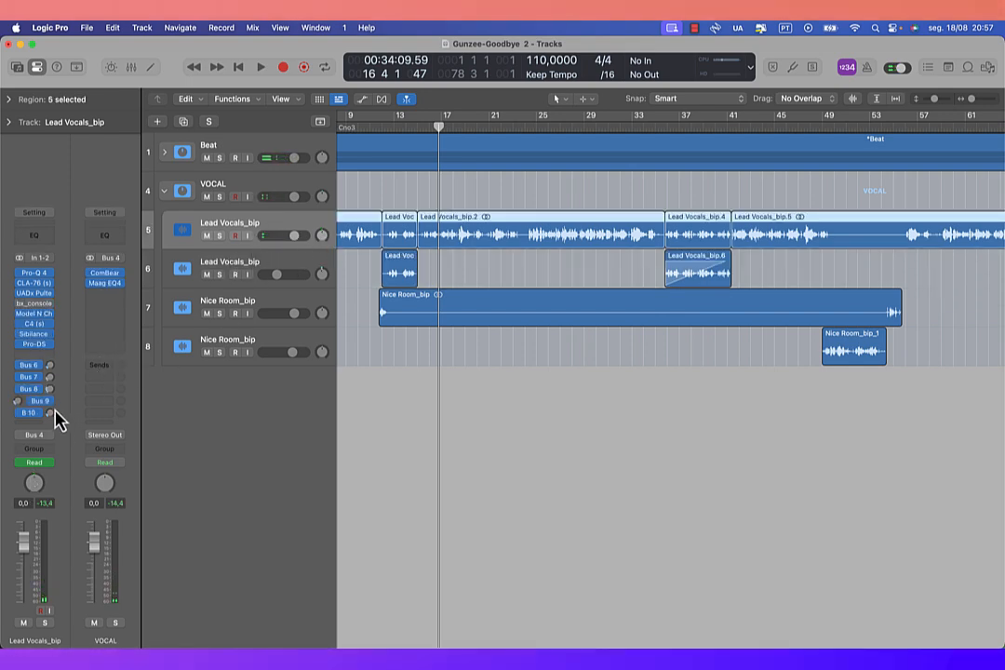
left_click(102, 273)
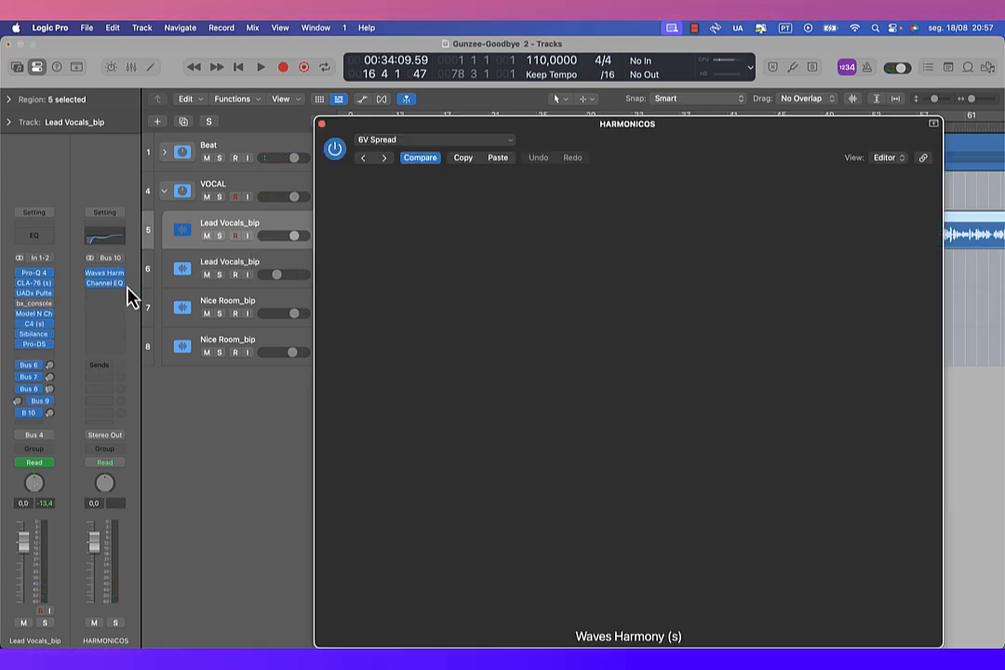
left_click_drag(702, 153, 600, 259)
scroll(594, 202, "left", 1)
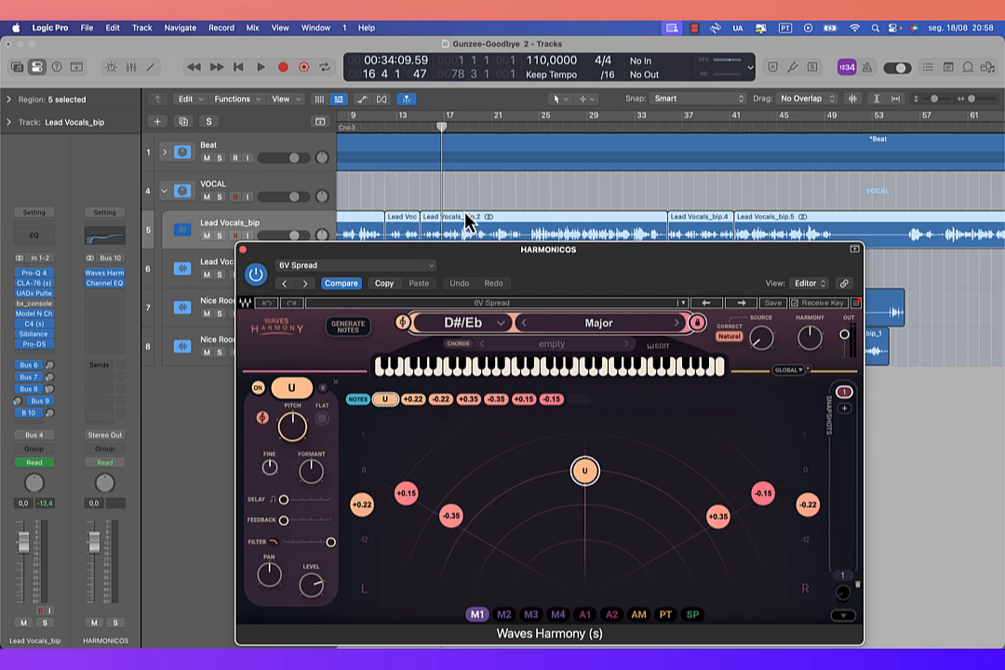
left_click(408, 127)
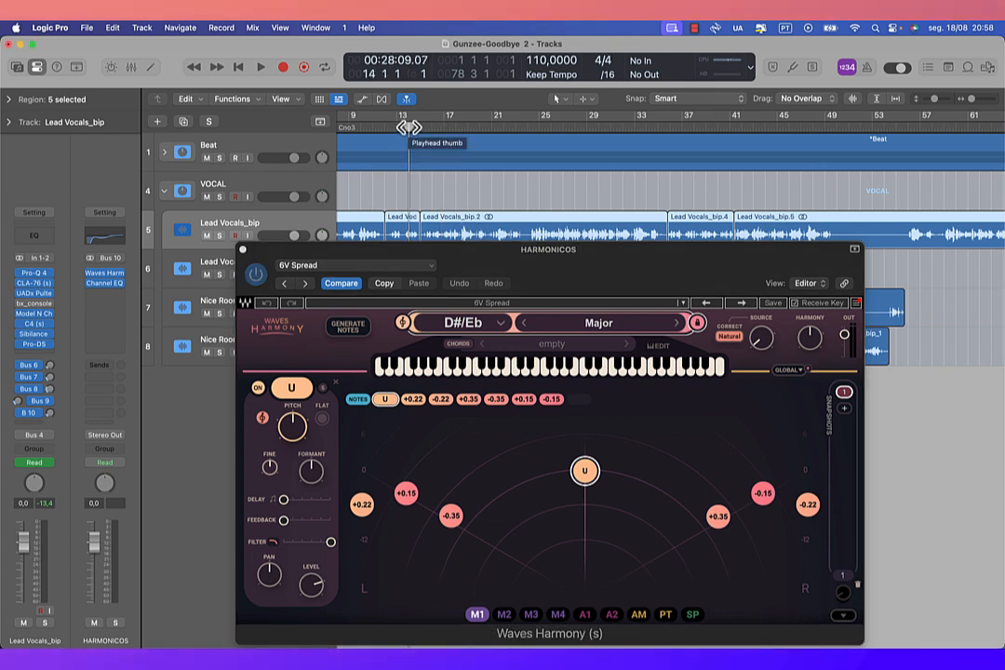
left_click(241, 249)
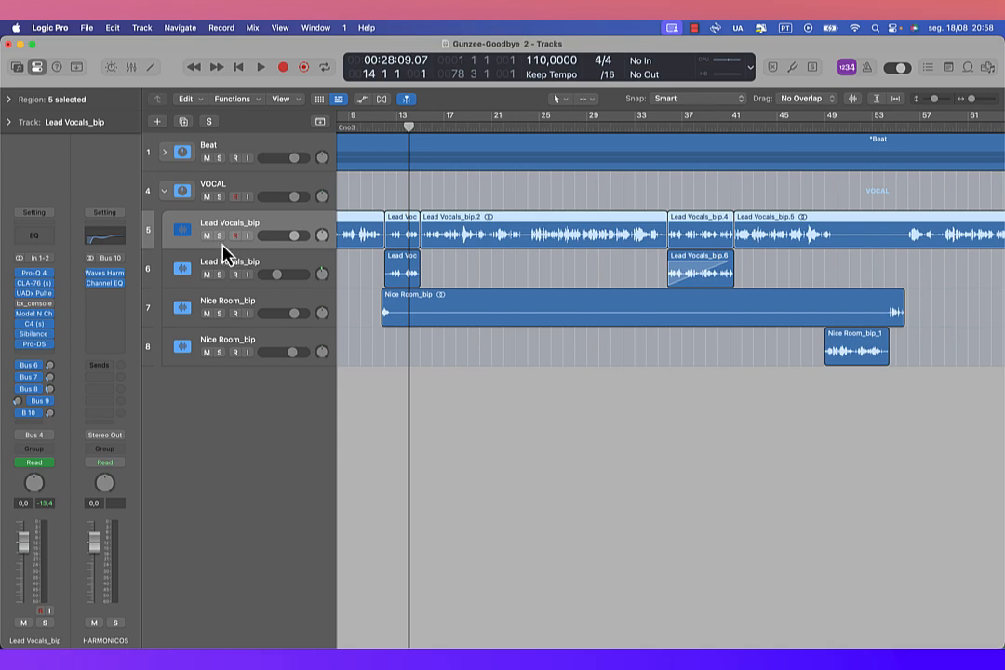
Step: Show track automation and audition the first Lead Vocals_bip track's Send 5 moves around bar 35 and from bar 17 to bar 30
key("a")
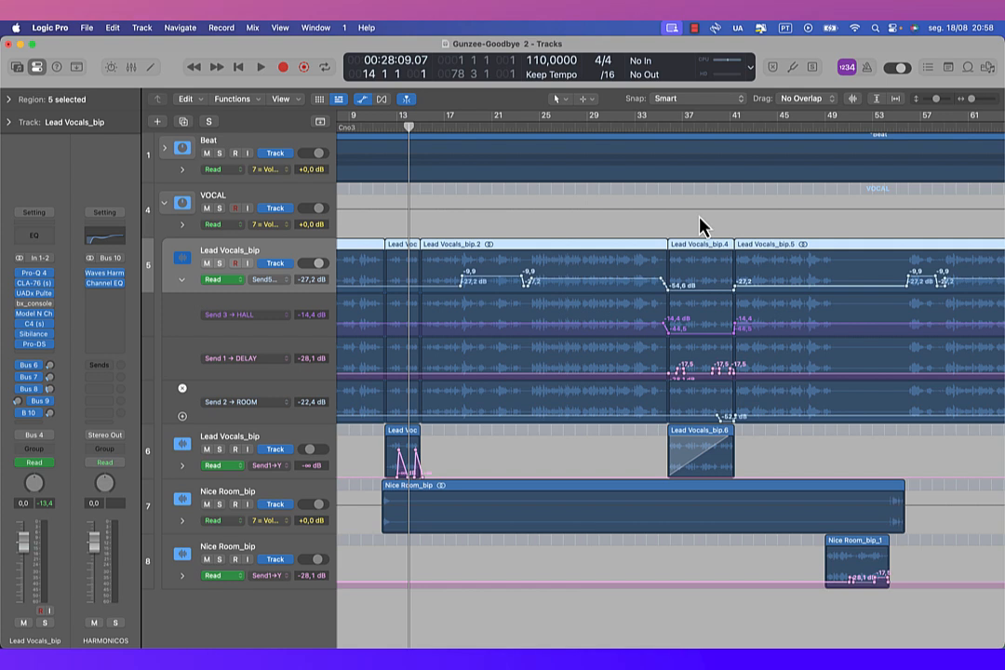
scroll(663, 217, "down", 1)
scroll(663, 225, "down", 2)
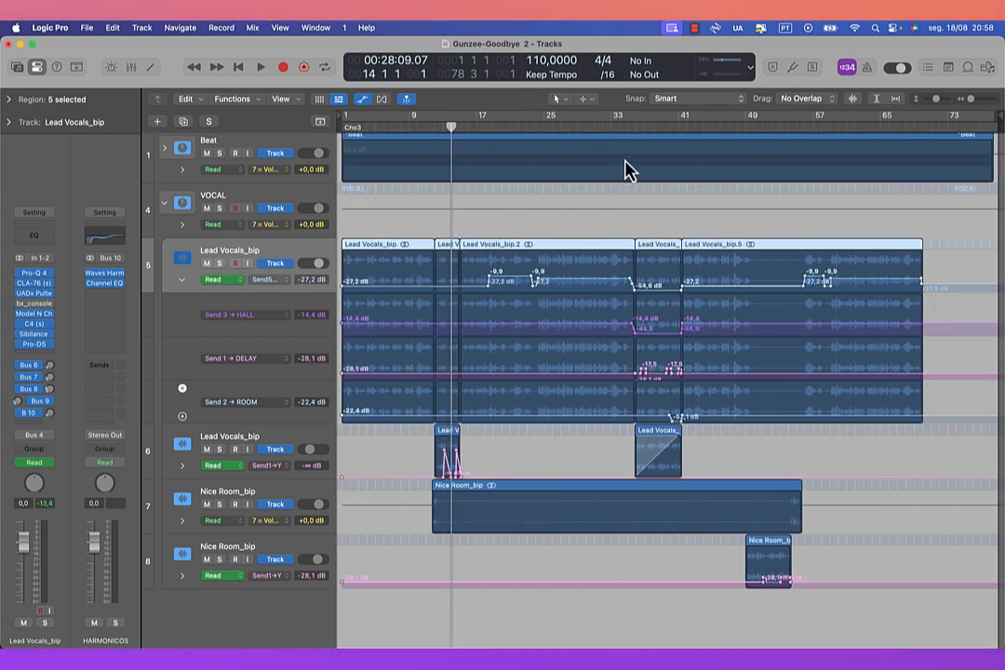
left_click(626, 131)
key("space")
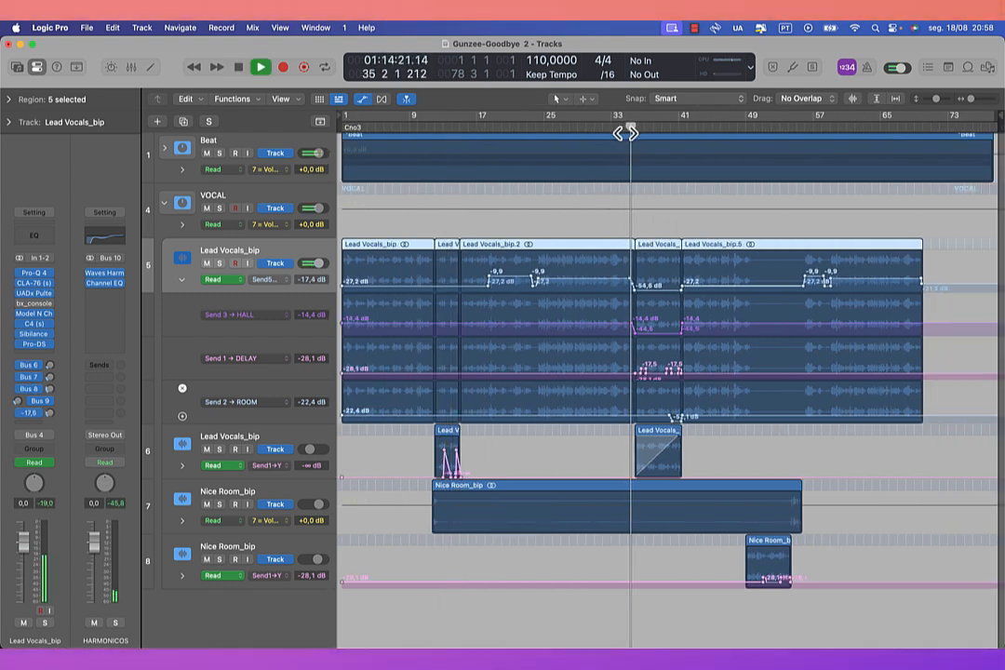
left_click(475, 127)
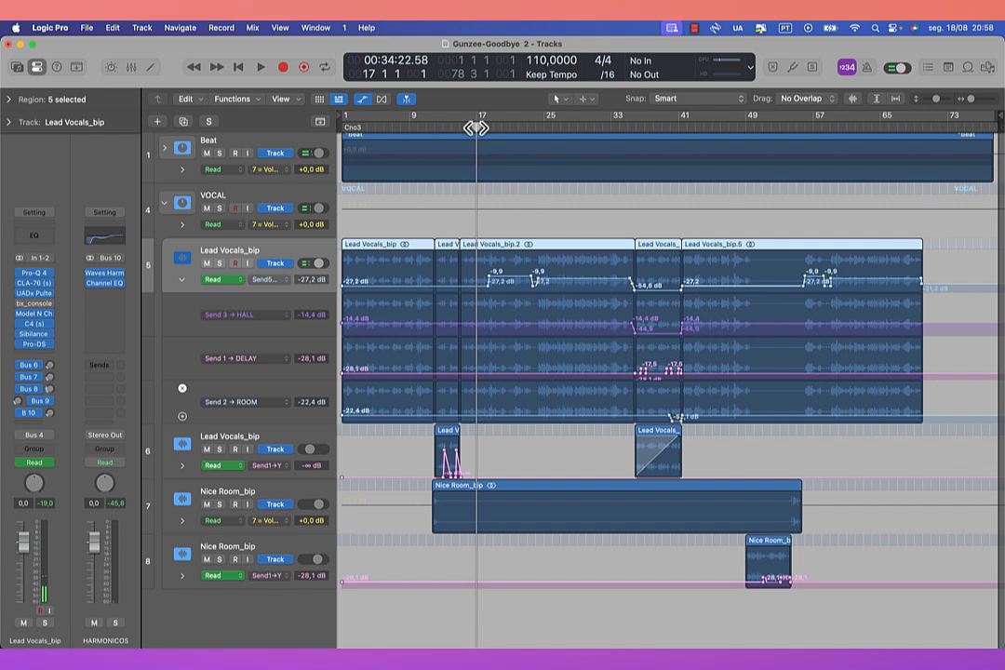
key("space")
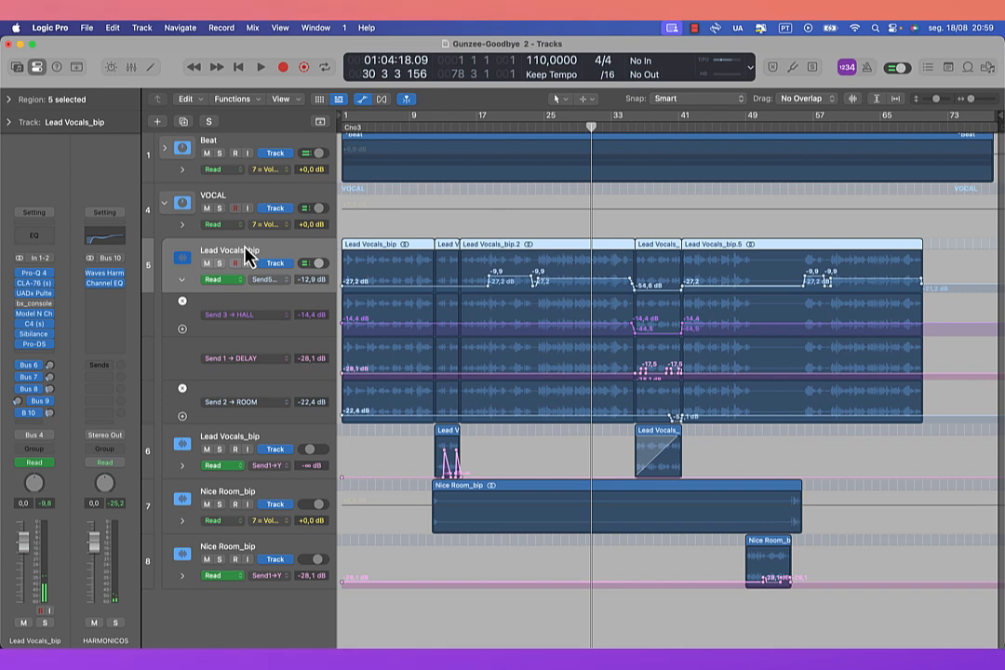
Step: Hide track automation, view the Channel EQ curve on the HARMONICOS bus, and close the plug-in
key("a")
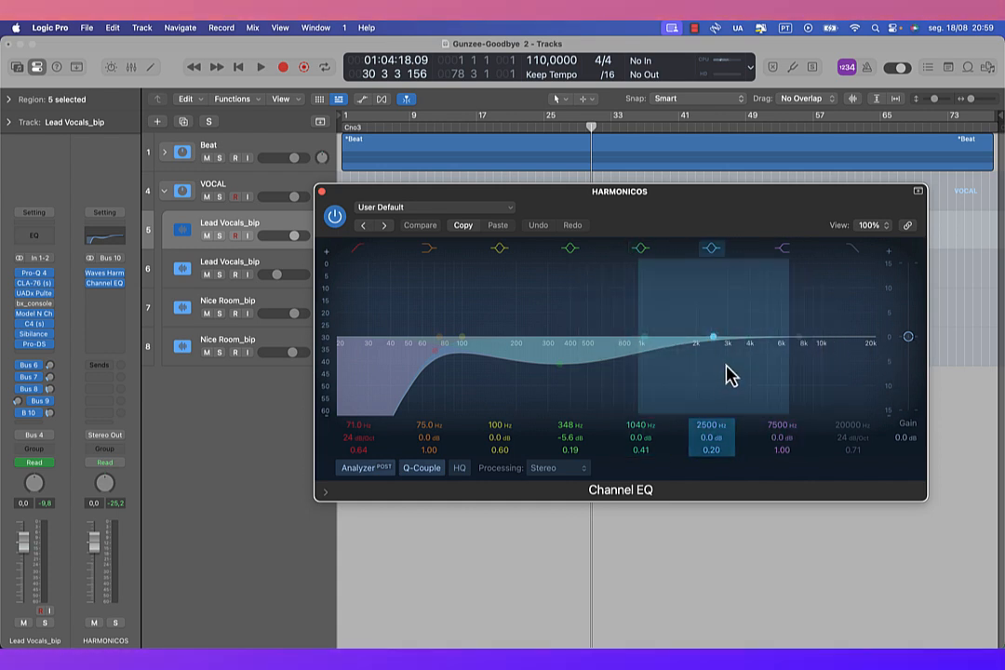
left_click(321, 192)
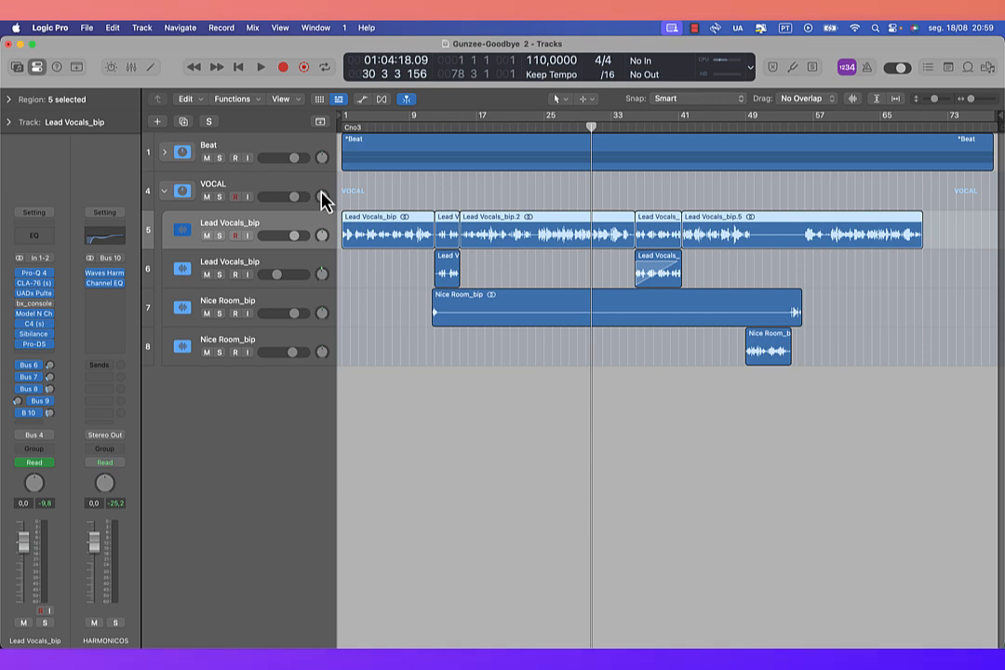
Step: Play the full mix from about bar 17, showing the send automation during playback, and stop in bar 26
key("space")
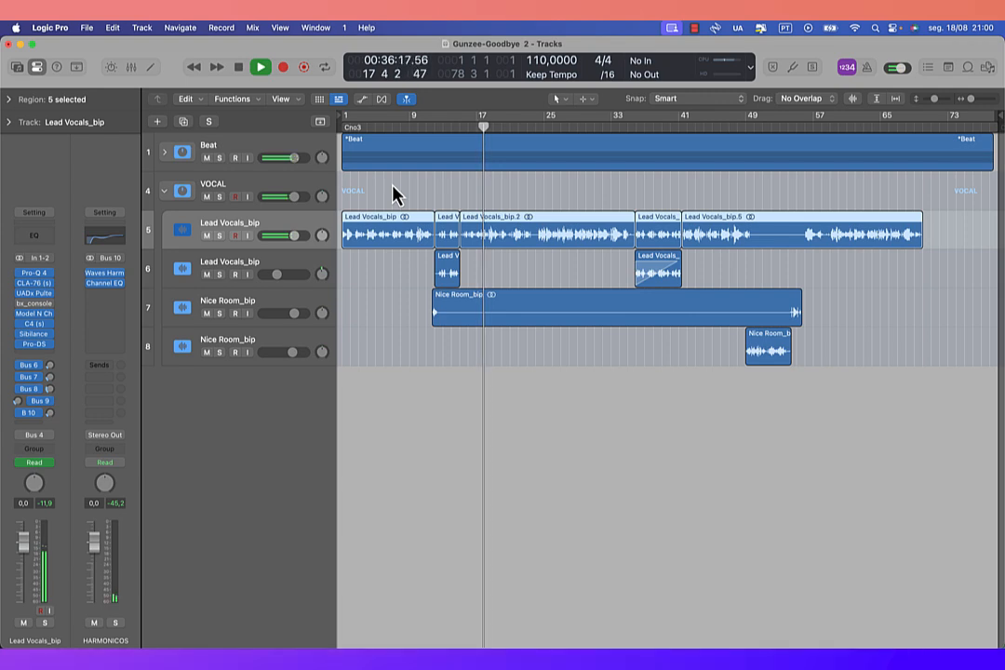
key("a")
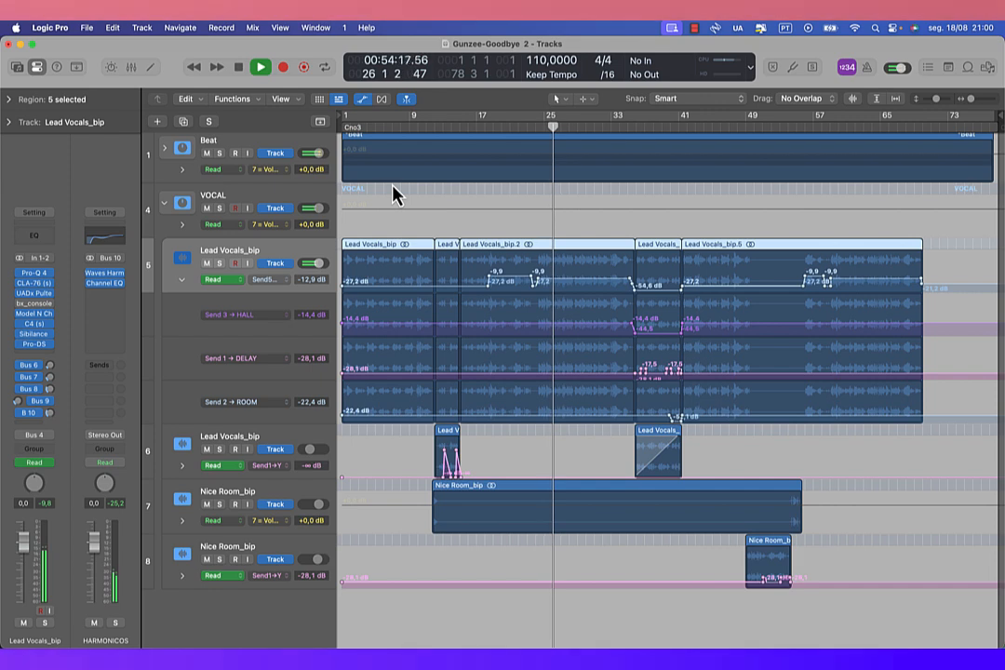
key("space")
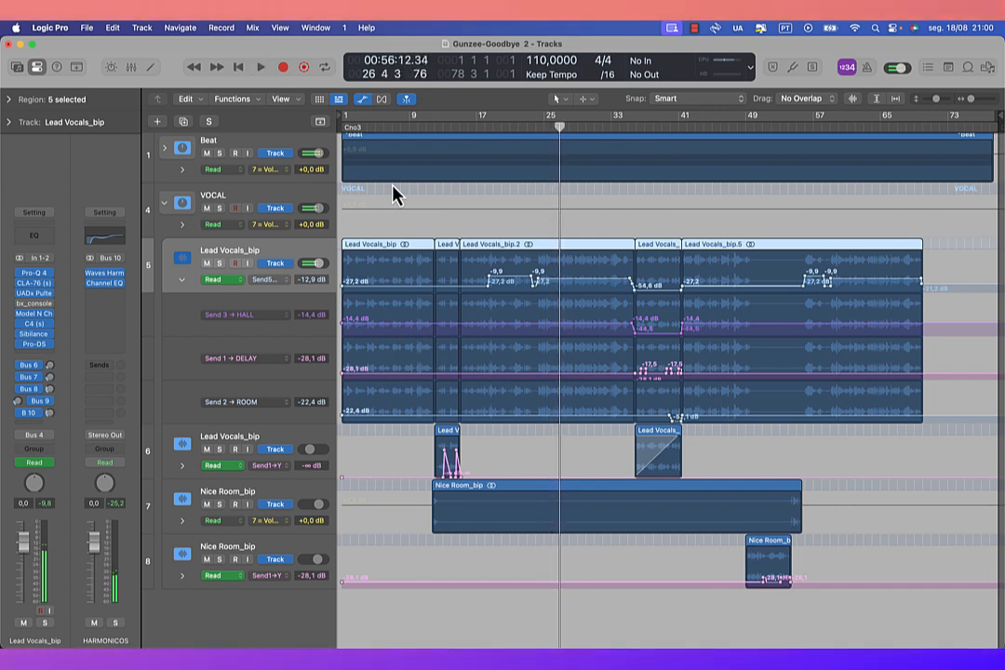
key("a")
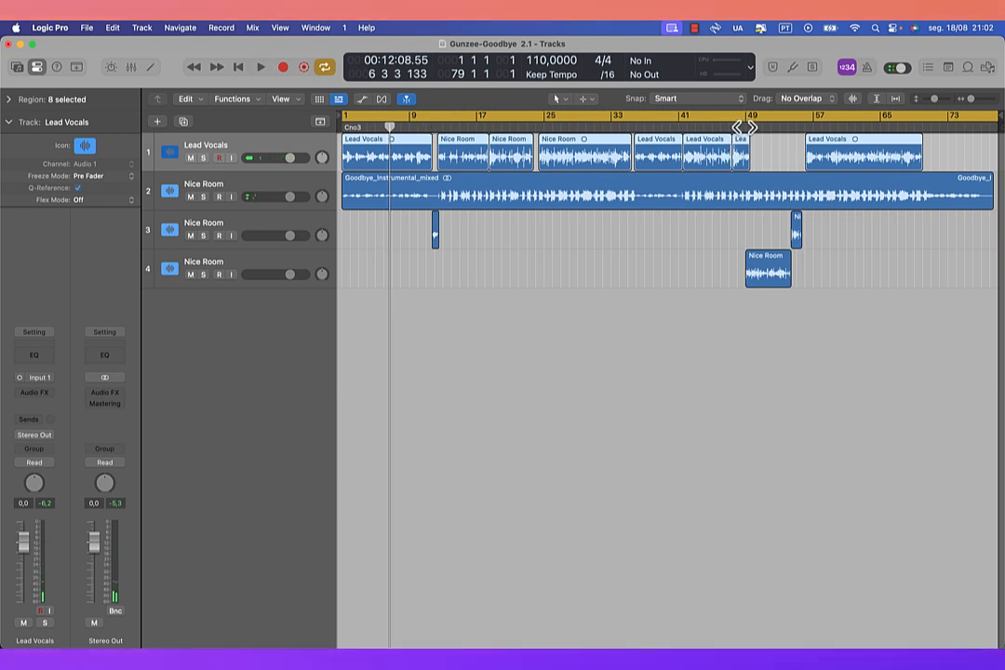
Step: In the Gunzee-Goodbye 2.1 project, play the Nice Room vocal on track 4 with the instrumental from bar 49 to bar 54
left_click(745, 125)
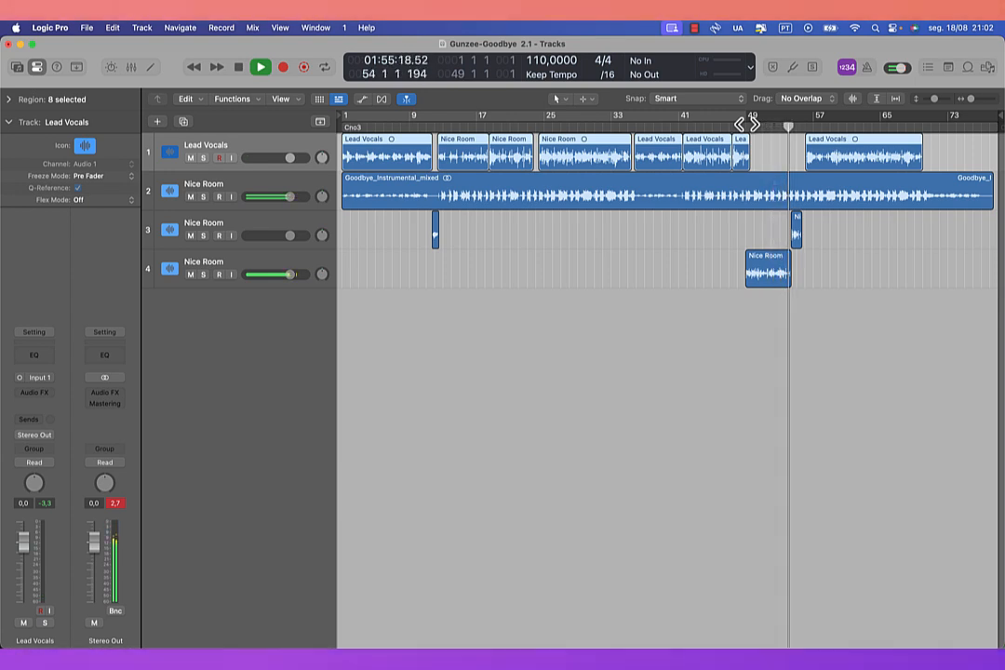
key("space")
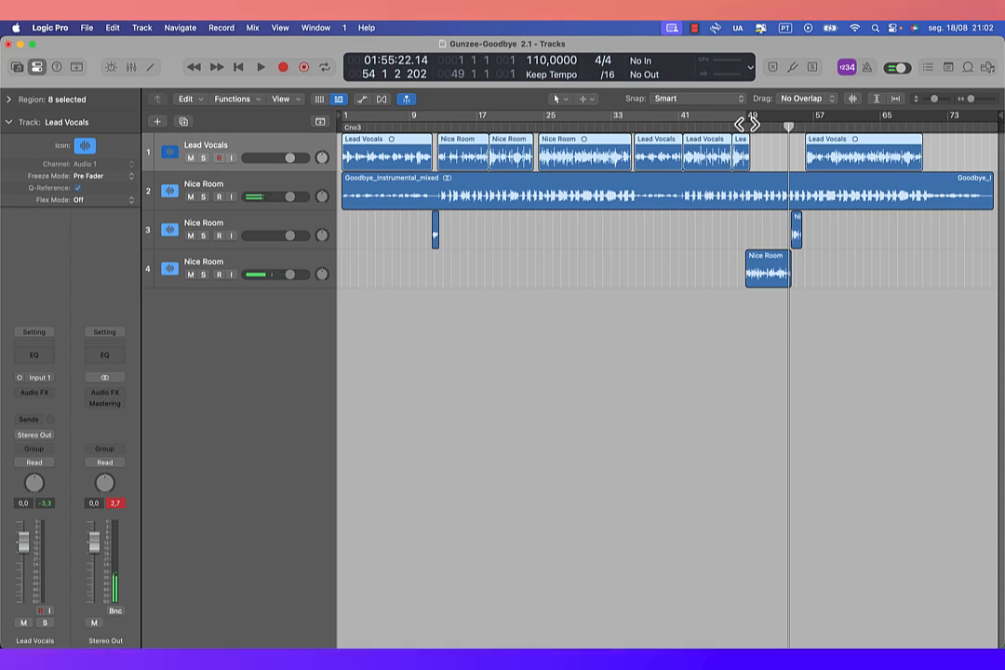